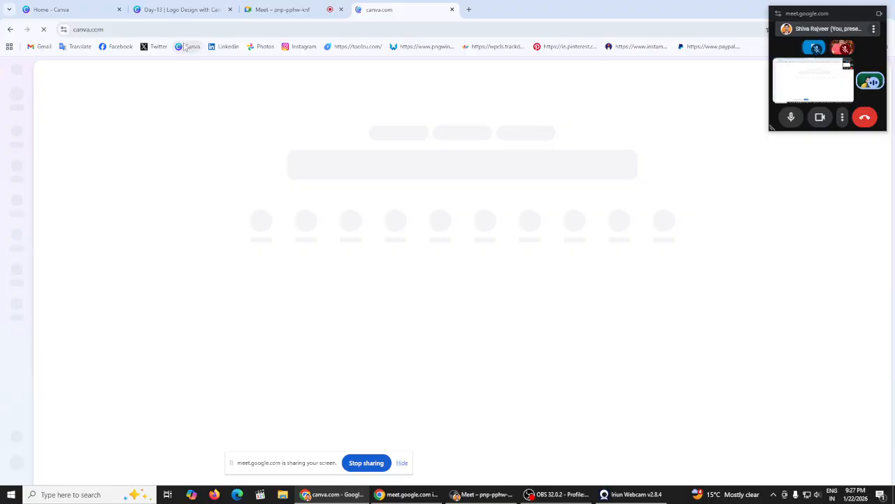
# Return from the recording software to the Canva home page
pyautogui.moveTo(302, 460); pyautogui.dragTo(456, 455)
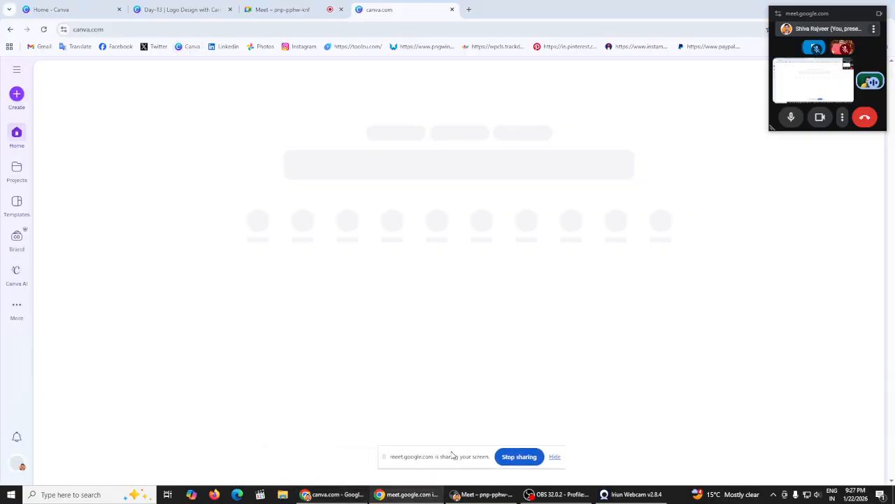
pyautogui.click(558, 494)
pyautogui.click(358, 497)
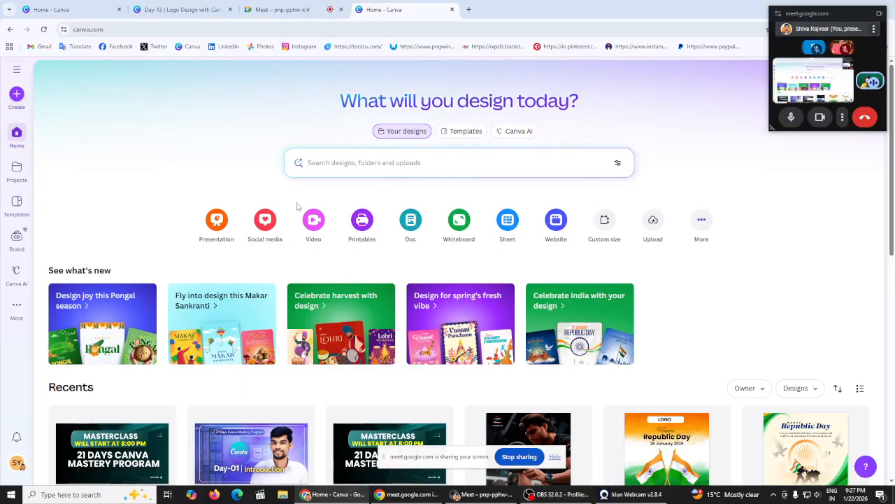
# Search Canva templates for 'logo design'
pyautogui.click(456, 134)
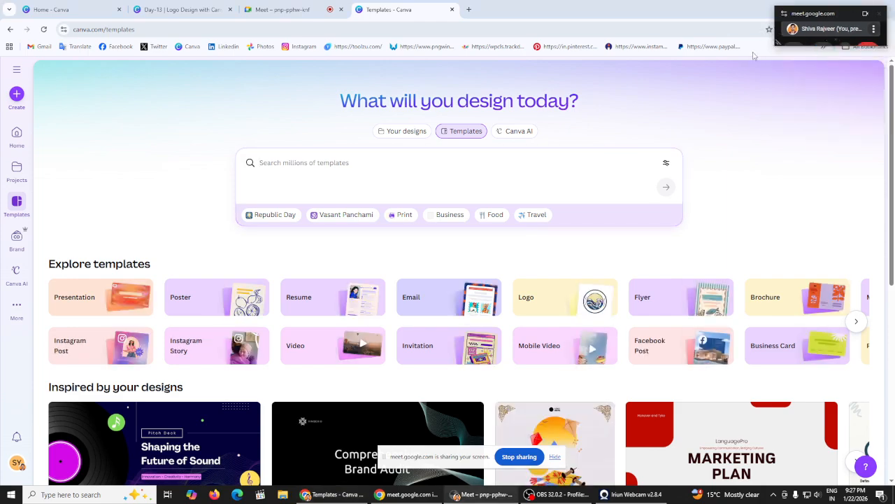
pyautogui.click(343, 165)
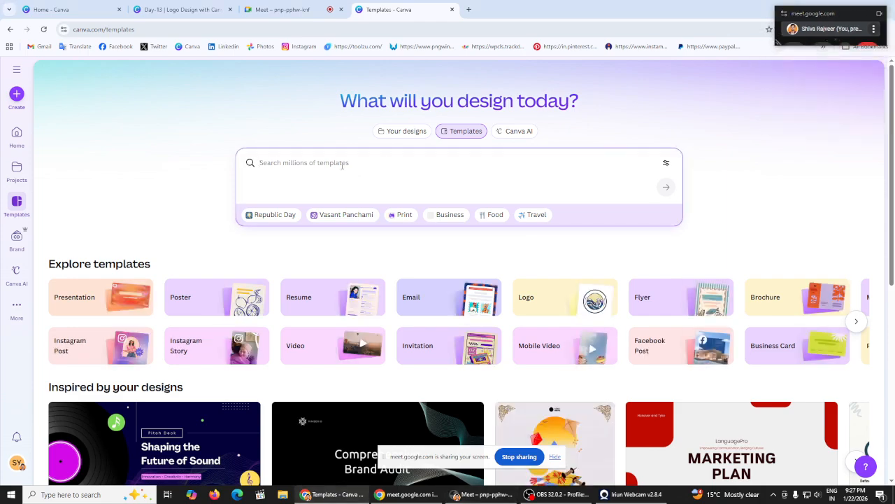
pyautogui.write('lo')
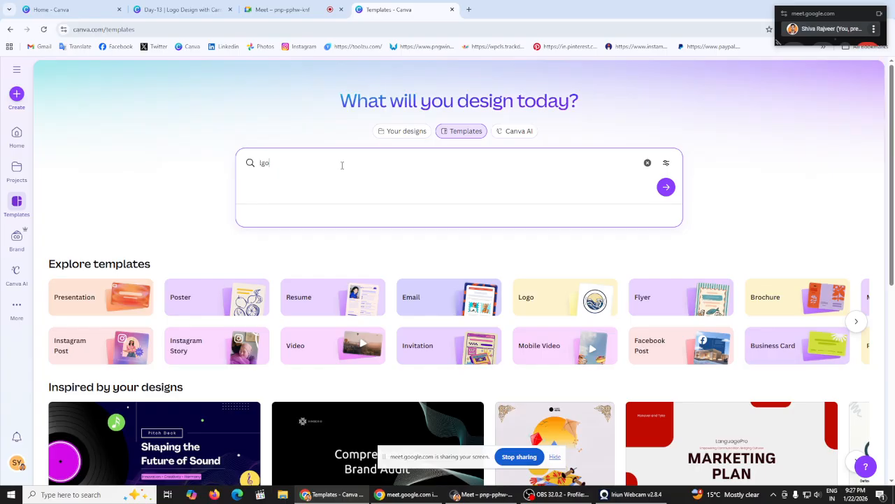
pyautogui.press('BackSpace')
pyautogui.press('BackSpace')
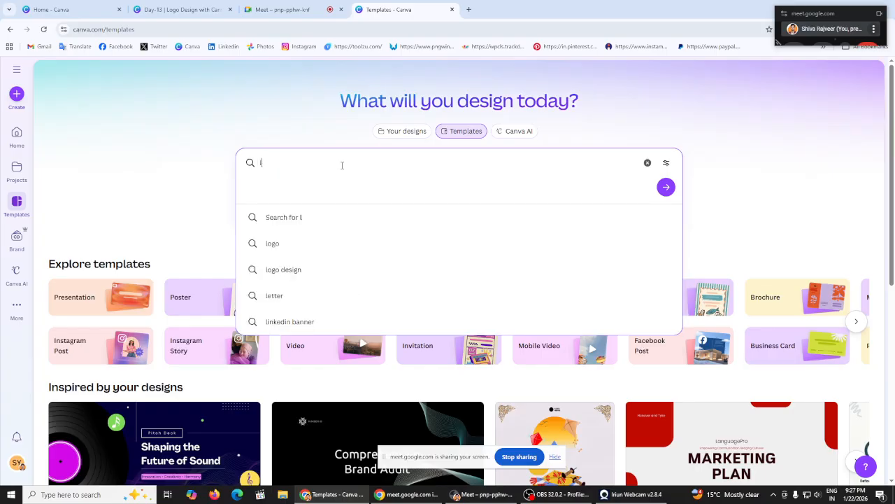
pyautogui.write('ogo')
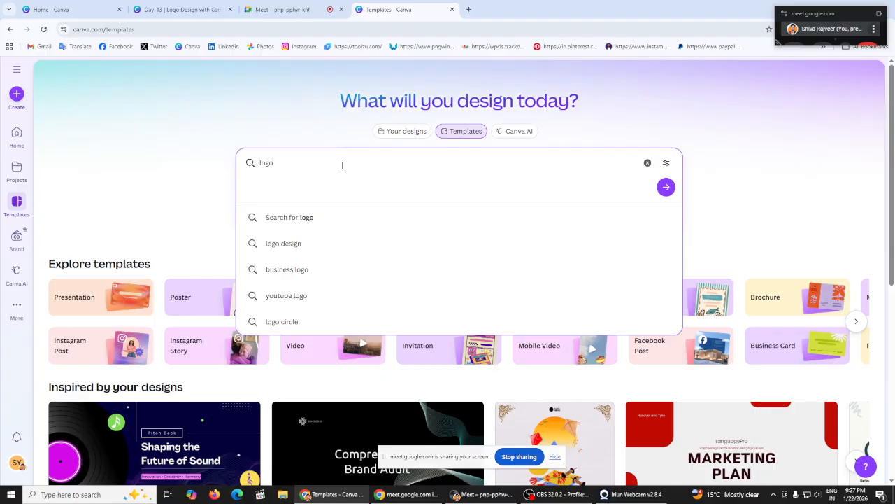
pyautogui.click(322, 242)
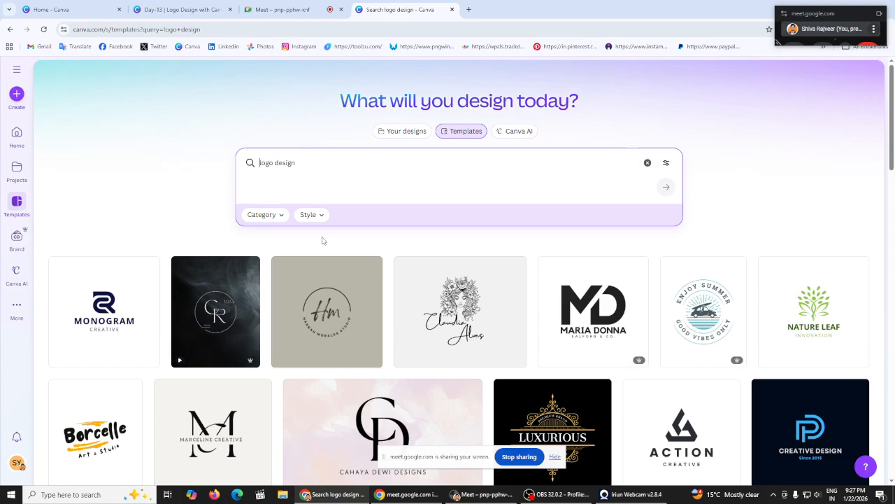
pyautogui.scroll(-5, 322, 241)
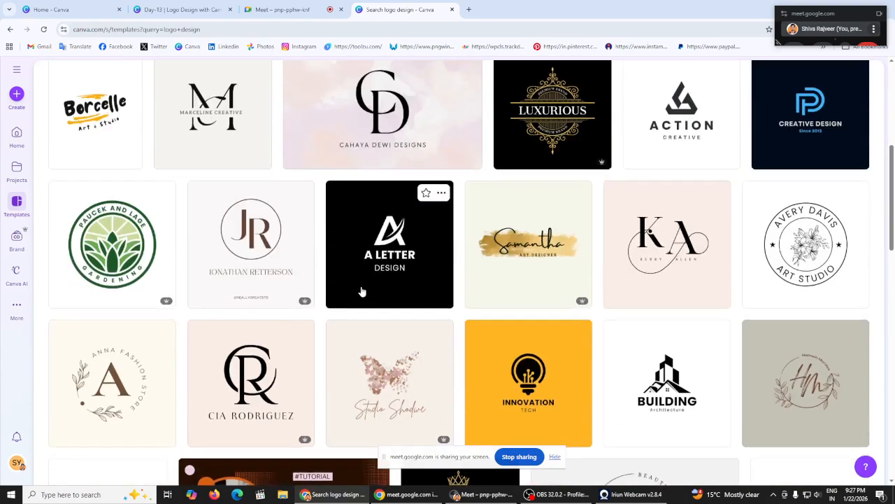
pyautogui.scroll(-11, 362, 291)
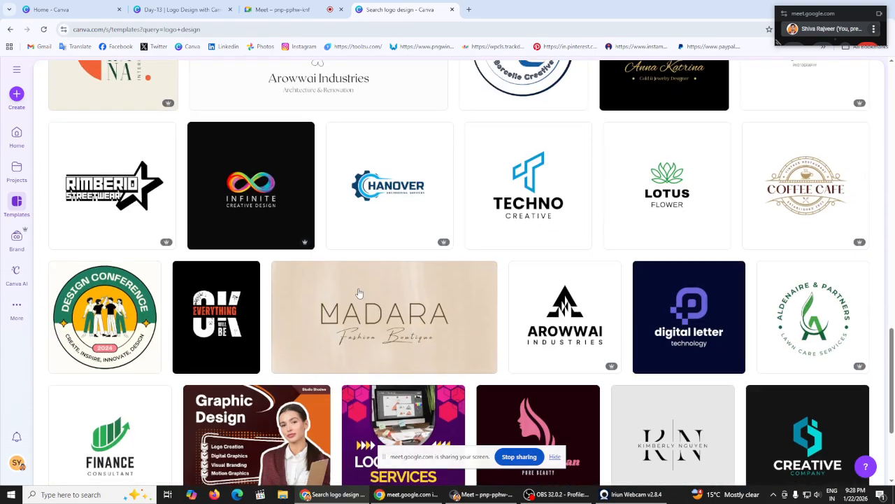
pyautogui.scroll(-3, 359, 293)
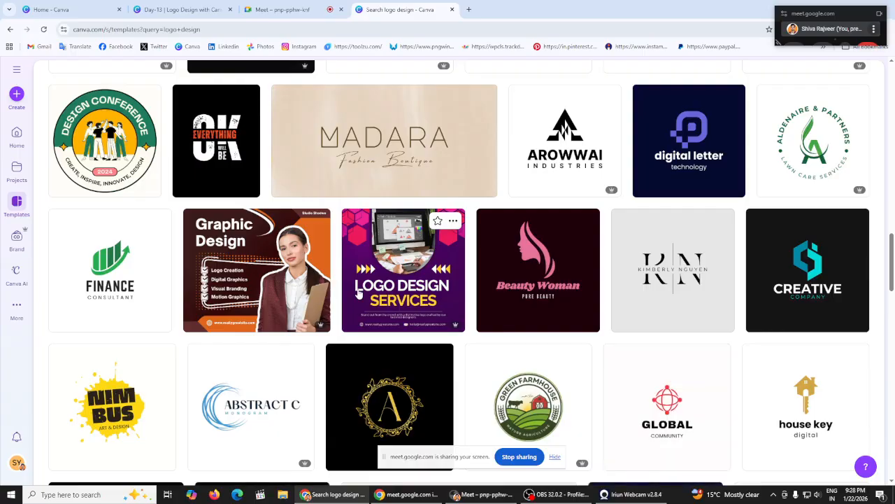
pyautogui.scroll(-3, 357, 292)
pyautogui.scroll(-3, 357, 292)
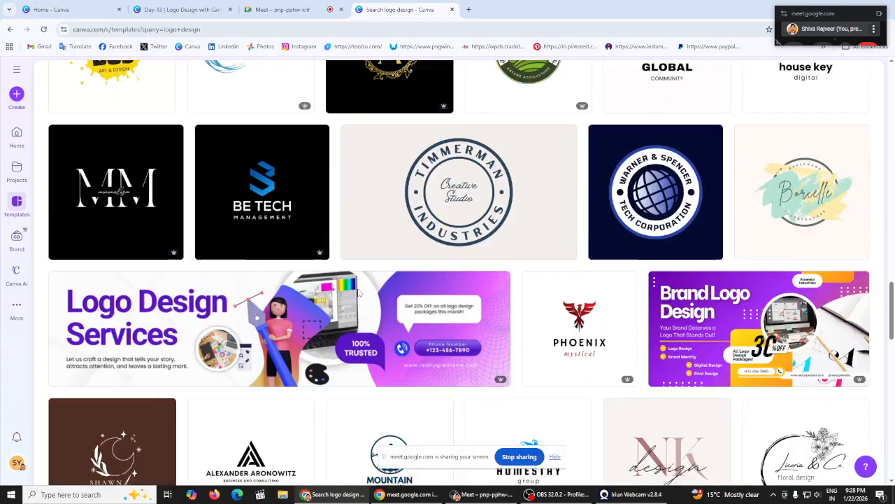
pyautogui.scroll(-3, 358, 295)
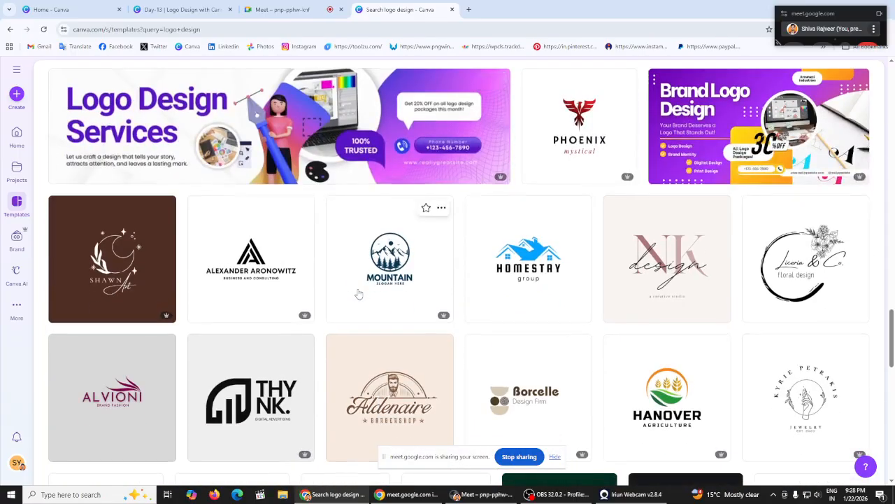
pyautogui.scroll(-6, 359, 294)
pyautogui.scroll(-4, 358, 294)
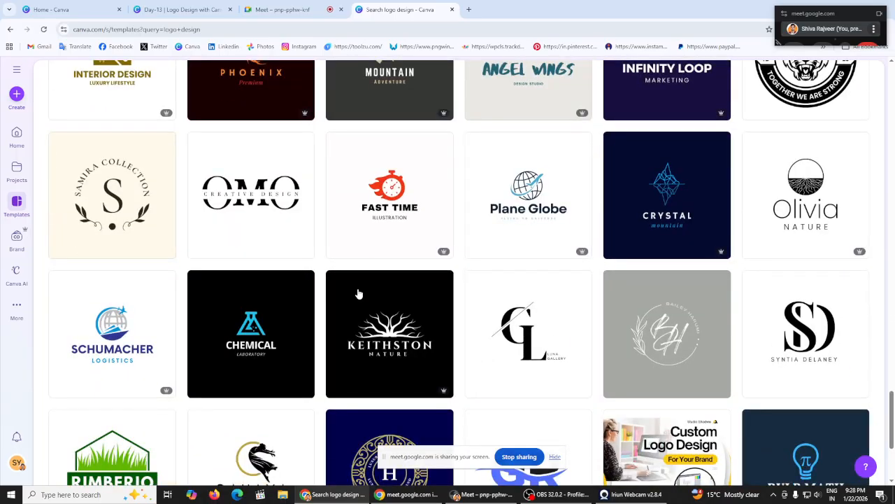
pyautogui.scroll(-3, 448, 224)
pyautogui.scroll(-4, 448, 237)
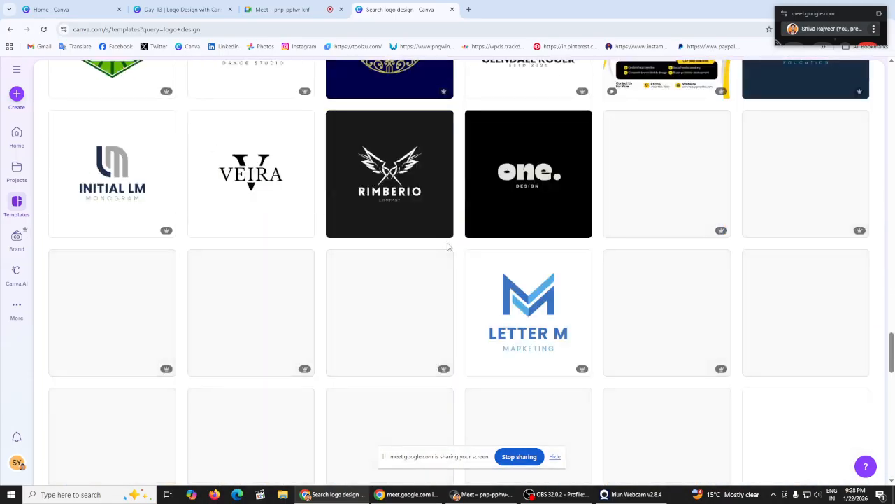
pyautogui.scroll(-2, 447, 246)
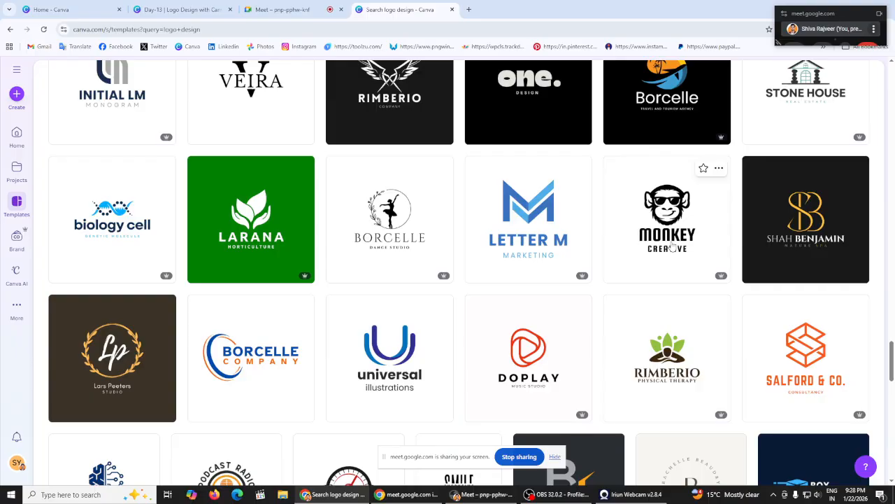
# In a new tab, find the Monk-E logo in Google image results for 'monk entertainment', then return to Canva
pyautogui.click(469, 9)
pyautogui.click(437, 190)
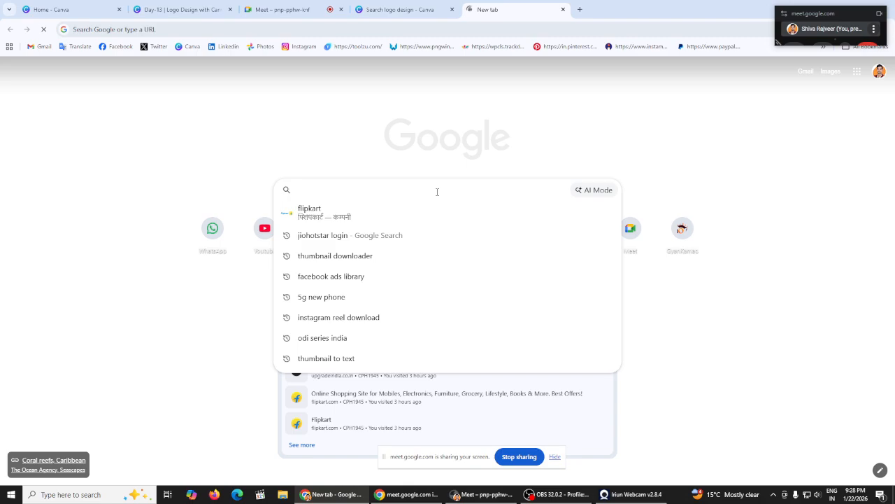
pyautogui.write('monk')
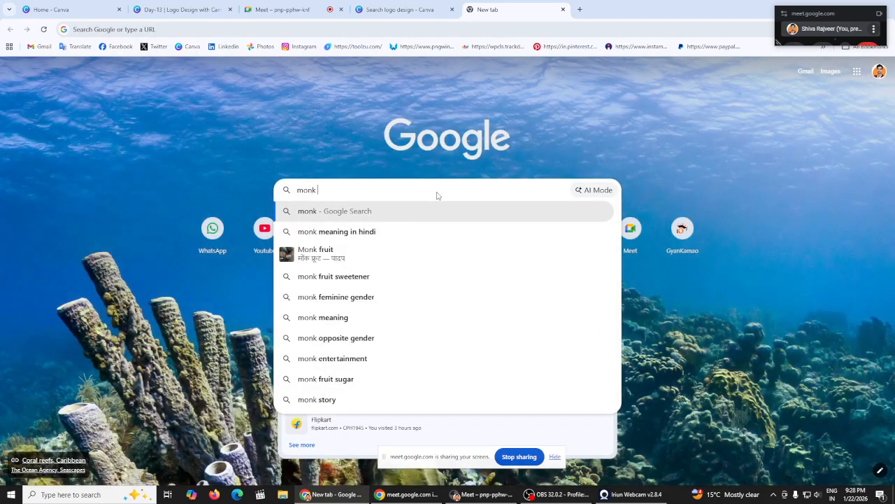
pyautogui.click(424, 359)
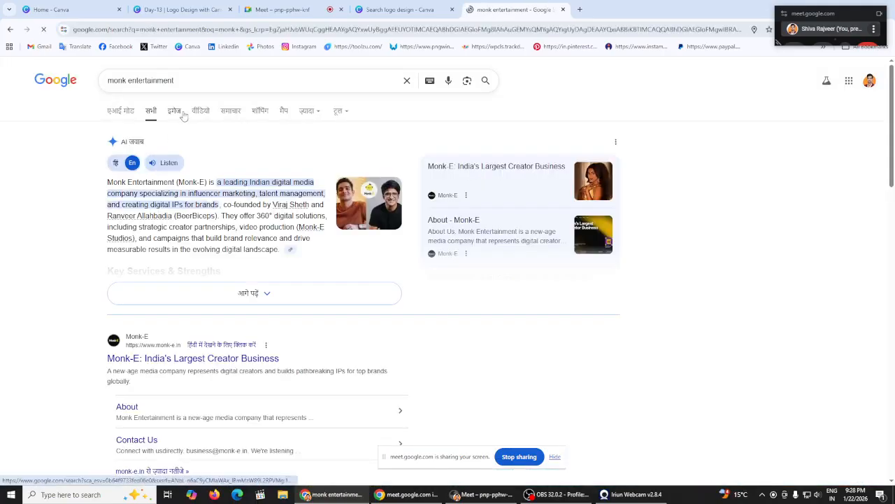
pyautogui.click(178, 112)
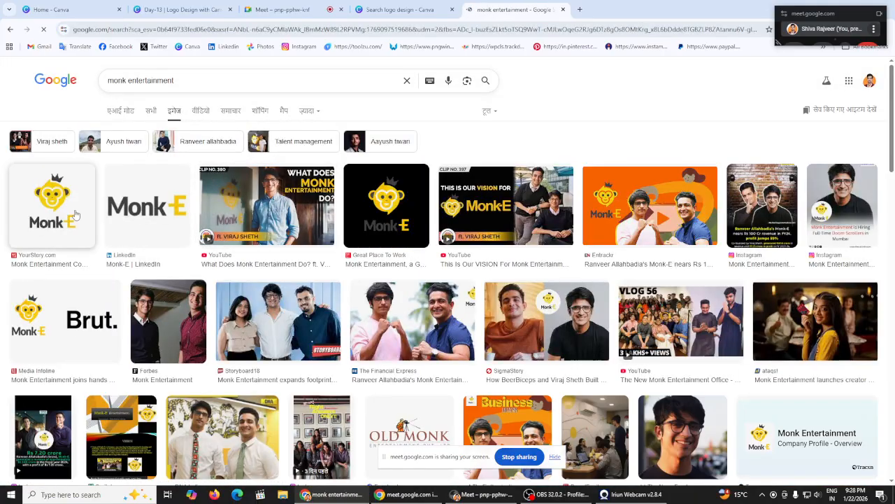
pyautogui.click(76, 215)
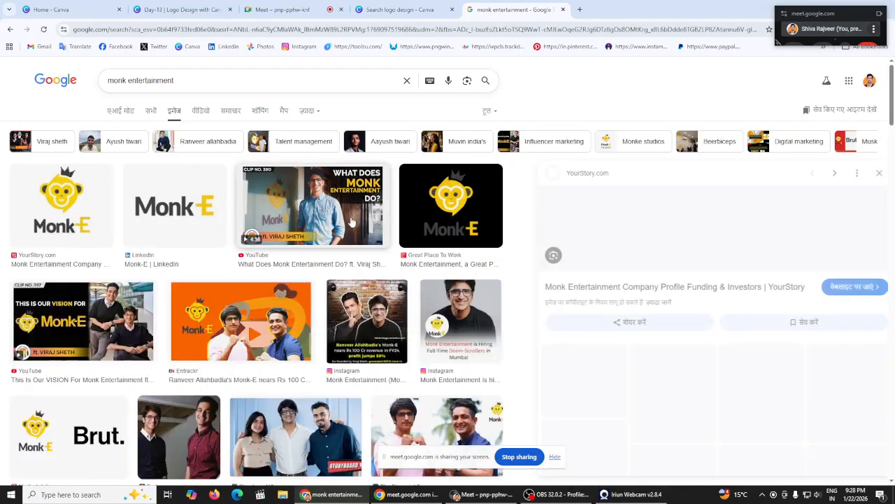
pyautogui.click(406, 9)
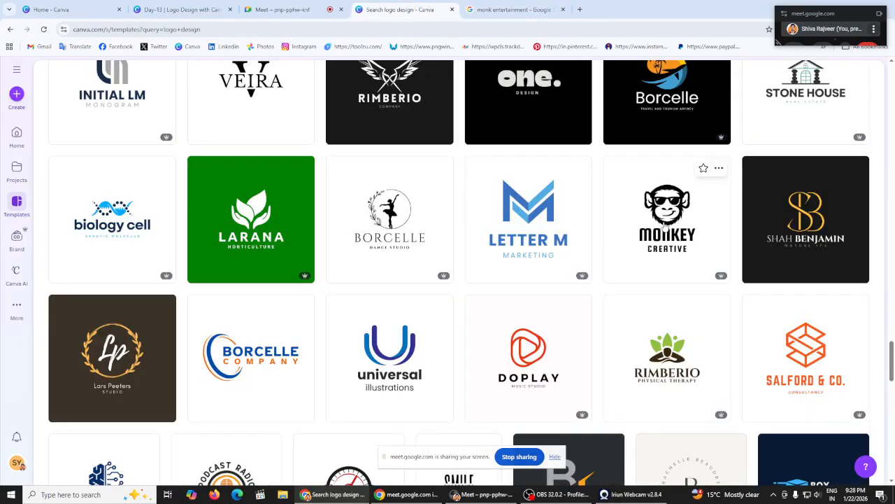
# Browse the 'logo design' template results, return to the top, and bring up Create a design
pyautogui.scroll(-2, 664, 228)
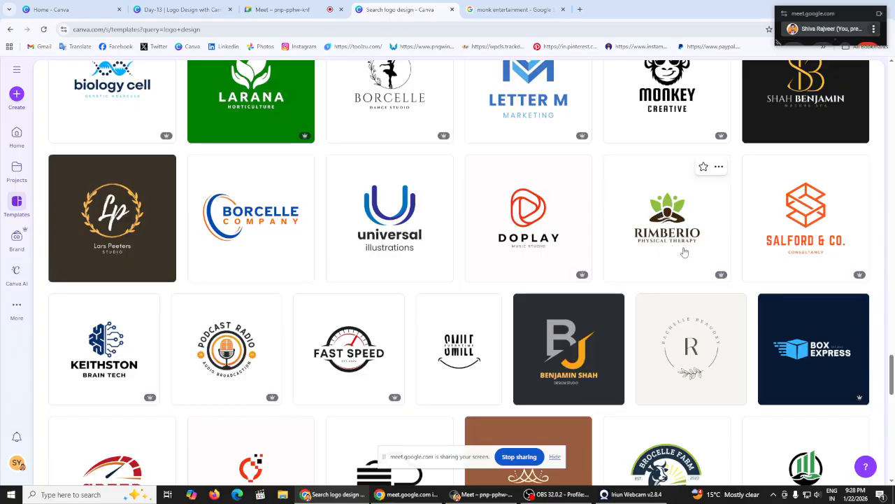
pyautogui.scroll(-3, 658, 233)
pyautogui.scroll(-4, 658, 233)
pyautogui.scroll(4, 658, 234)
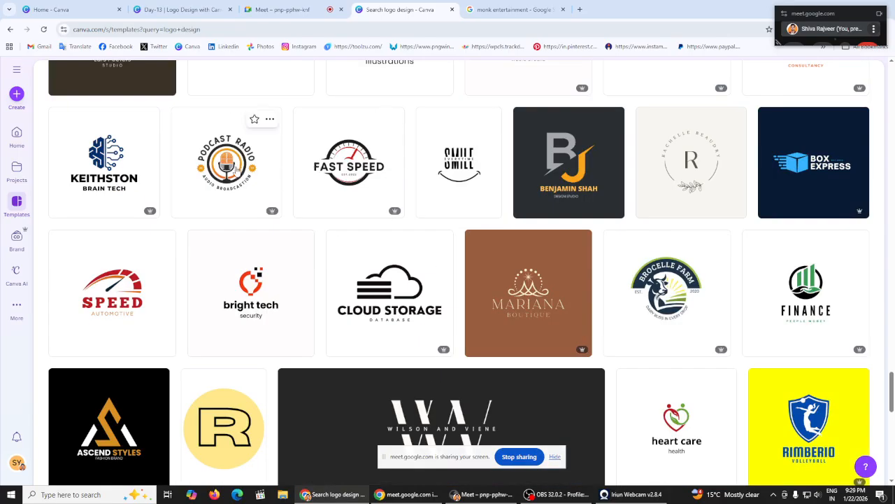
pyautogui.scroll(-4, 237, 171)
pyautogui.scroll(-2, 409, 251)
pyautogui.scroll(-2, 409, 251)
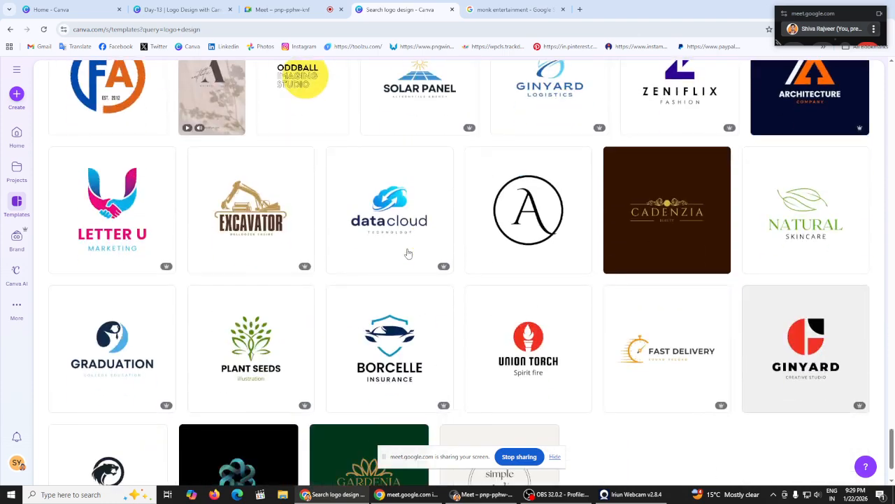
pyautogui.scroll(-1, 408, 252)
pyautogui.scroll(-3, 409, 252)
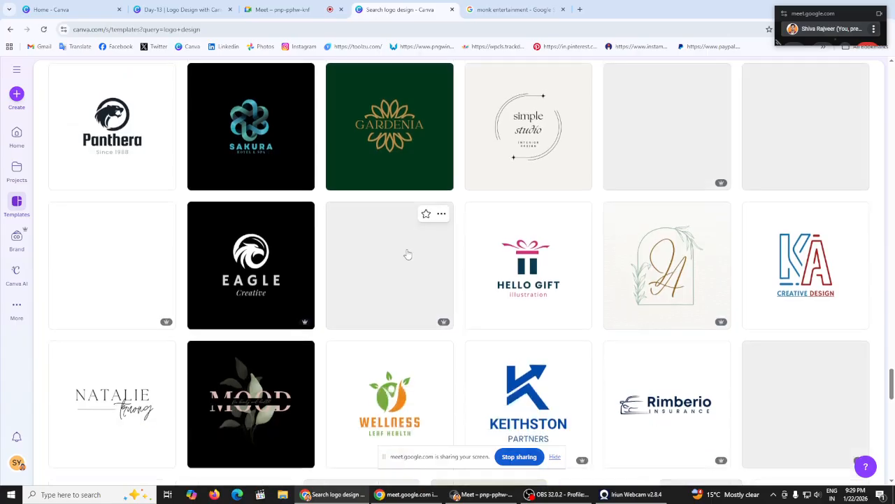
pyautogui.scroll(-2, 408, 255)
pyautogui.scroll(-1, 407, 256)
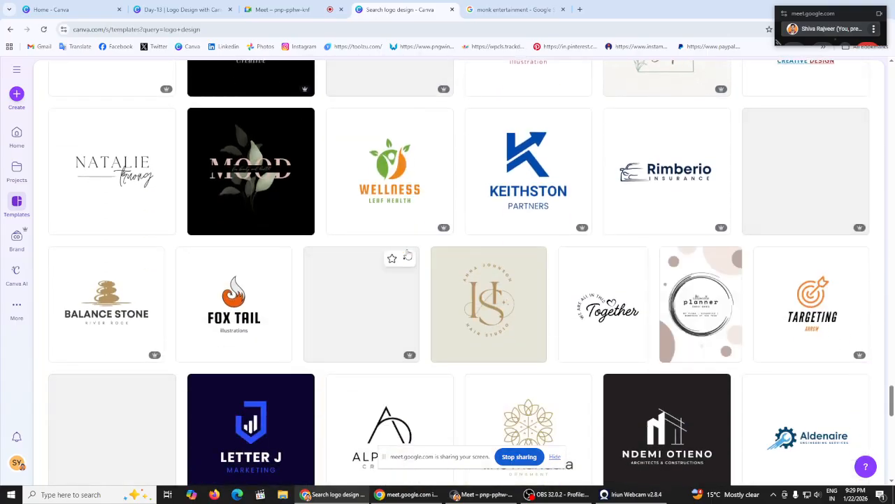
pyautogui.scroll(-2, 408, 256)
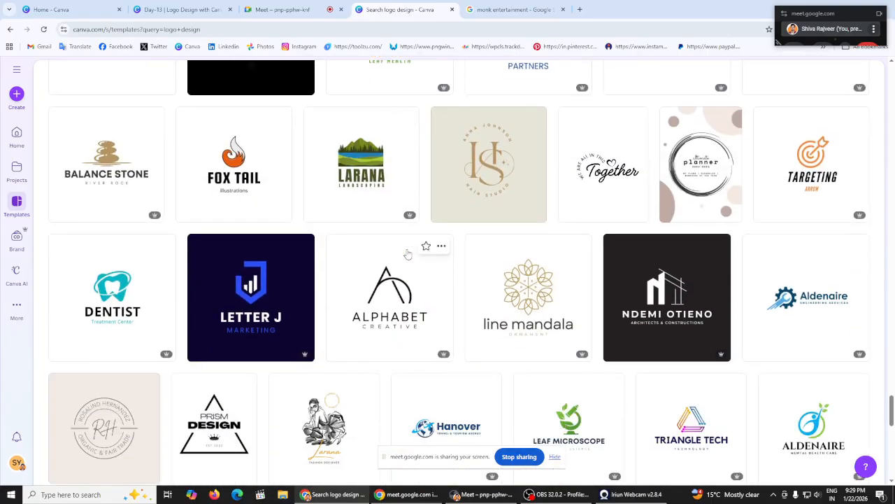
pyautogui.scroll(12, 408, 253)
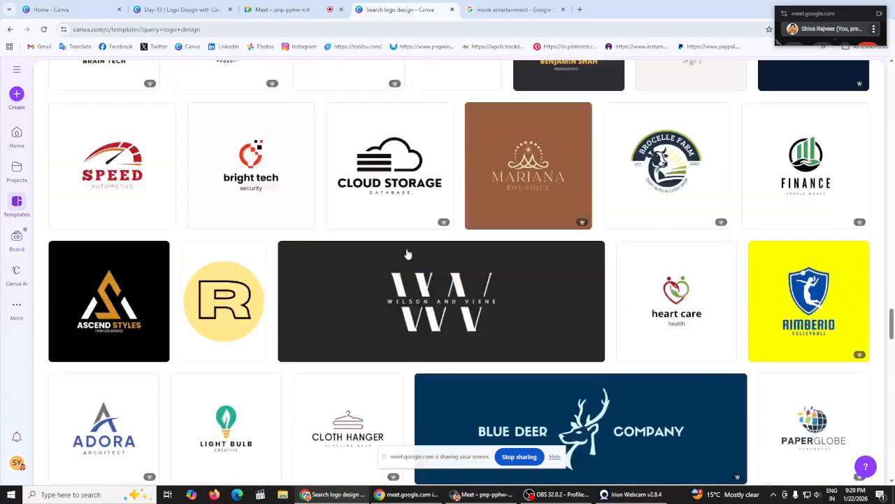
pyautogui.scroll(20, 407, 252)
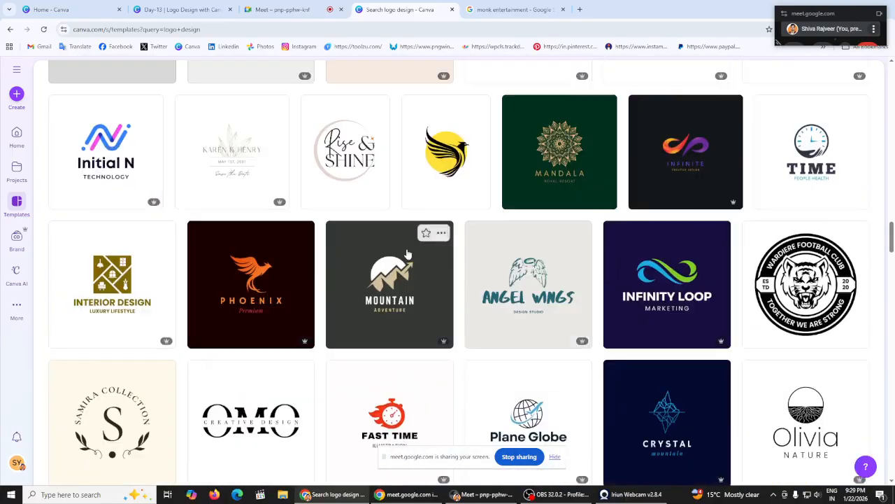
pyautogui.scroll(15, 408, 254)
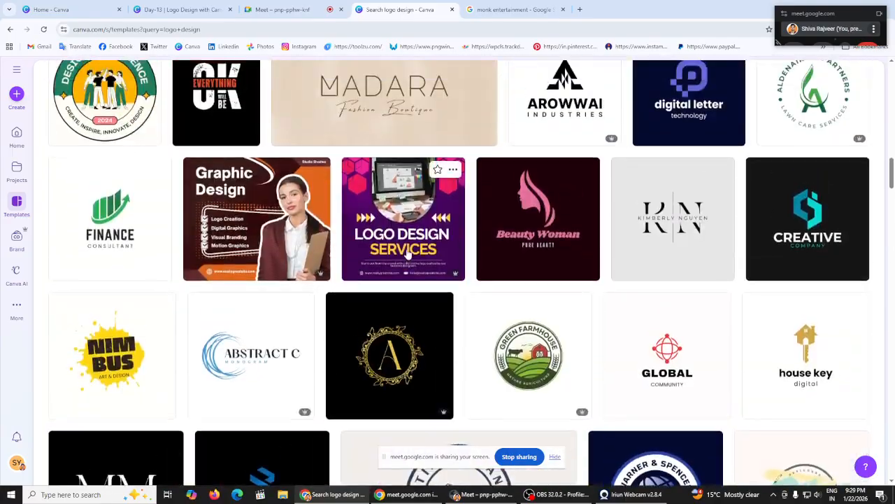
pyautogui.scroll(15, 408, 253)
pyautogui.scroll(15, 408, 254)
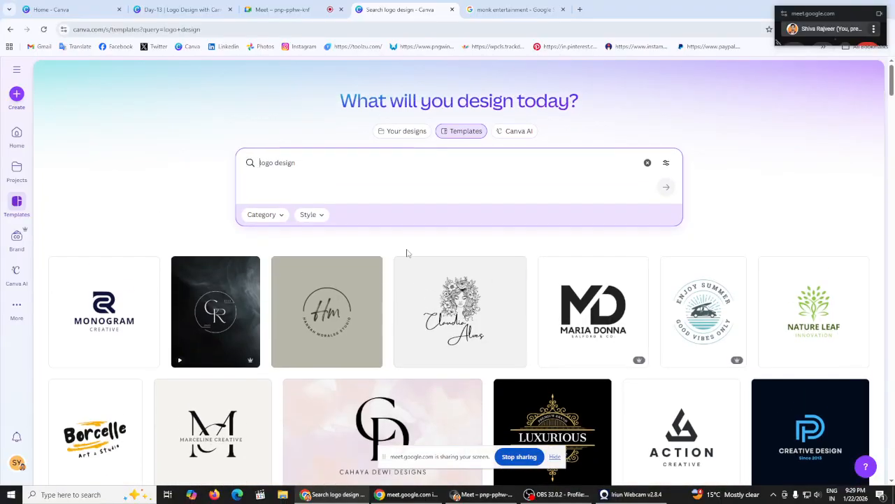
pyautogui.click(18, 95)
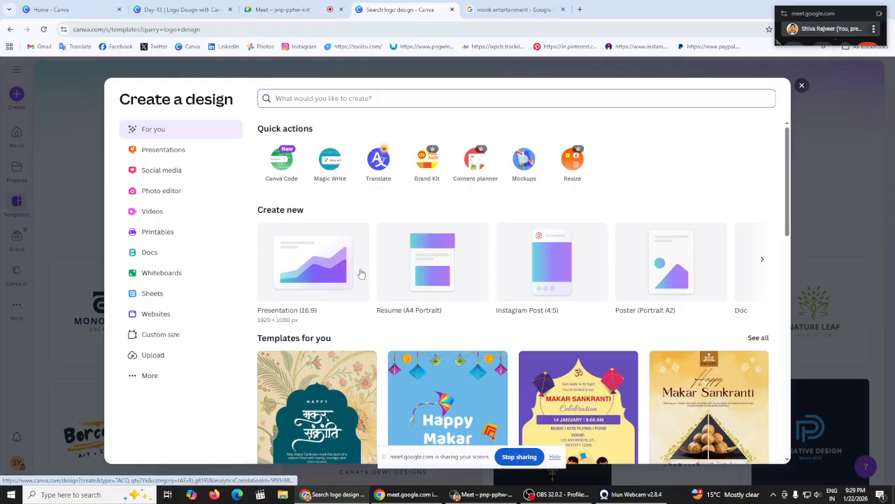
pyautogui.click(95, 141)
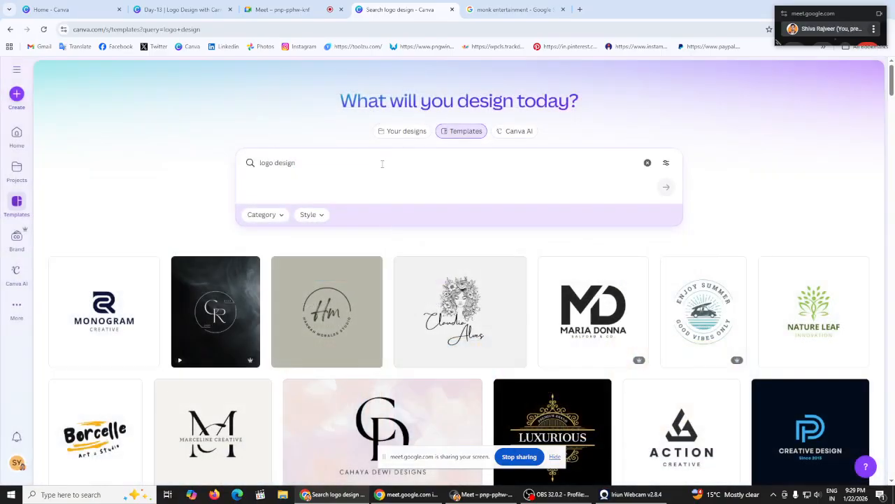
# Browse through the 'logo design' template results
pyautogui.click(382, 164)
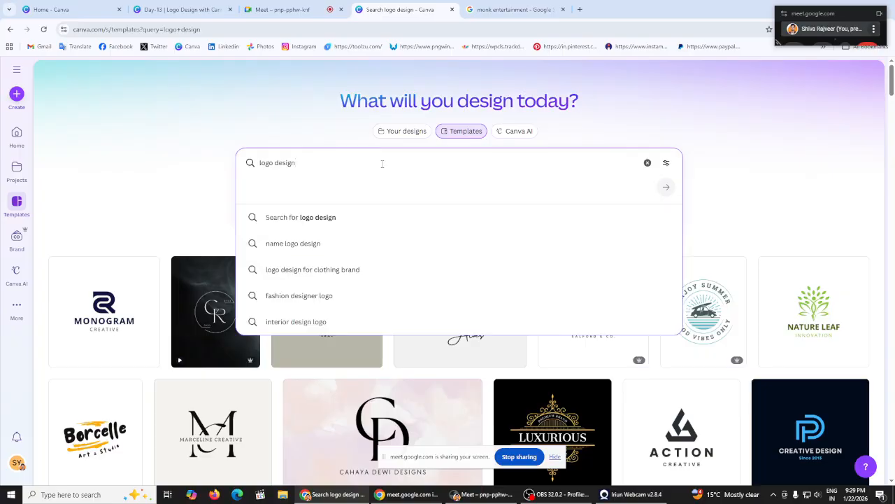
pyautogui.click(202, 156)
pyautogui.scroll(-5, 240, 250)
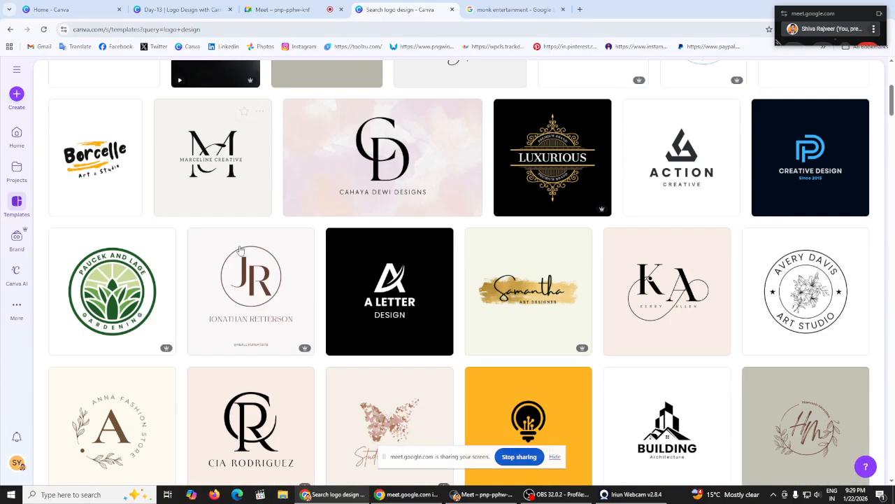
pyautogui.scroll(-8, 240, 249)
pyautogui.scroll(4, 272, 259)
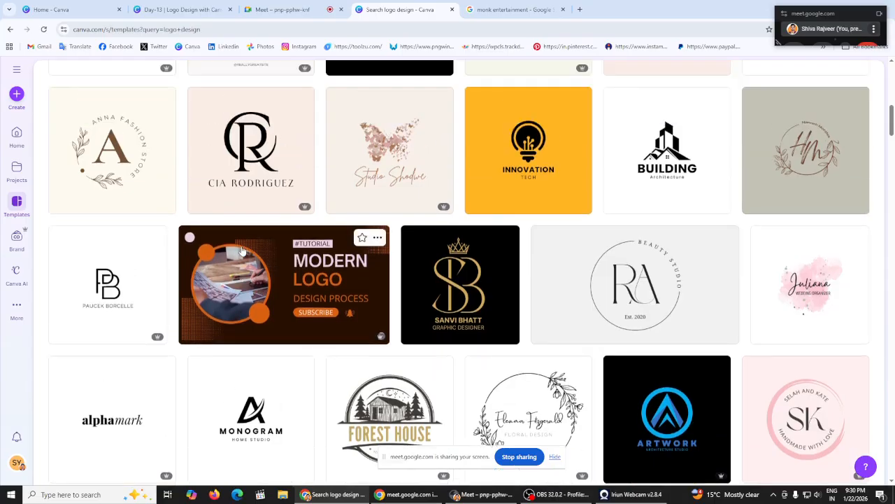
pyautogui.scroll(-5, 302, 265)
pyautogui.scroll(-8, 303, 264)
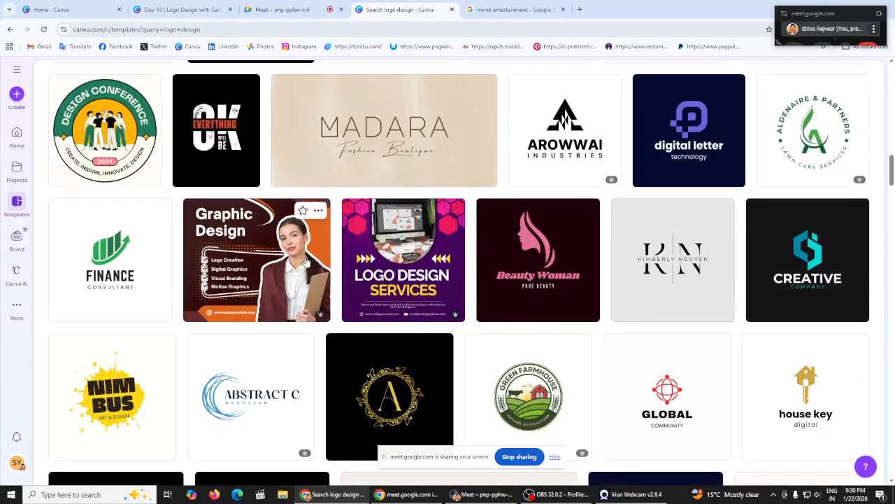
pyautogui.scroll(-15, 308, 261)
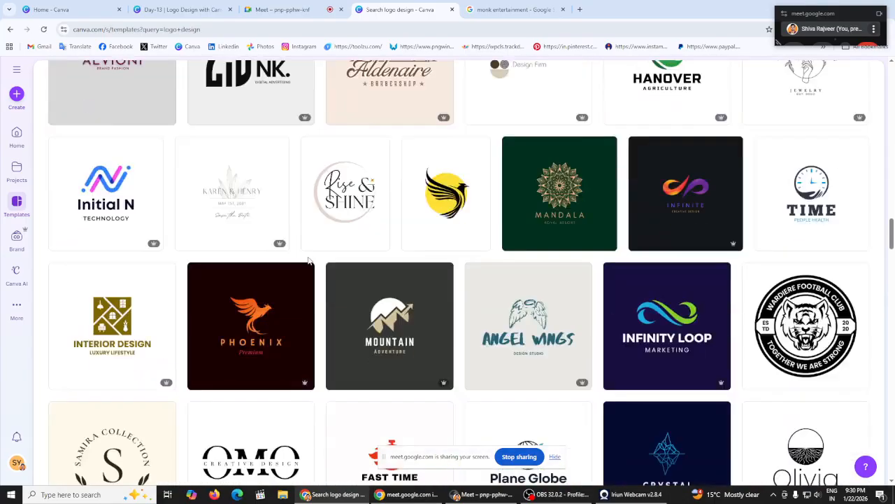
pyautogui.scroll(-15, 308, 260)
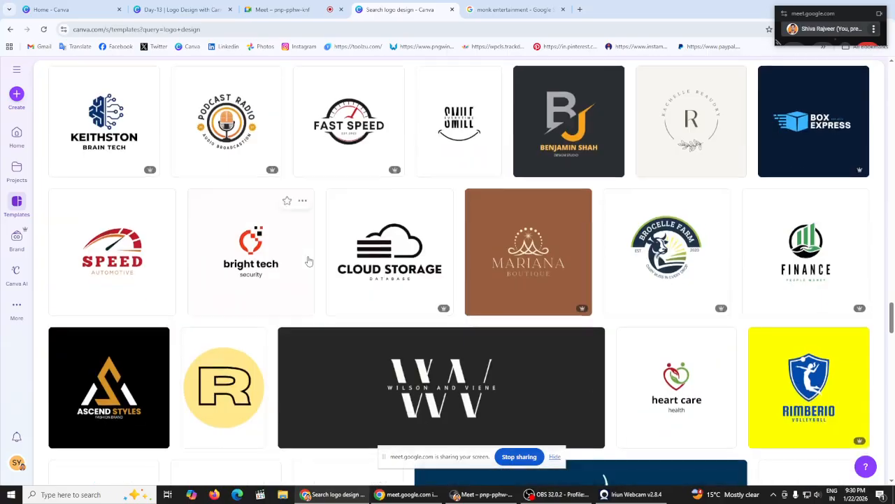
pyautogui.scroll(-15, 310, 262)
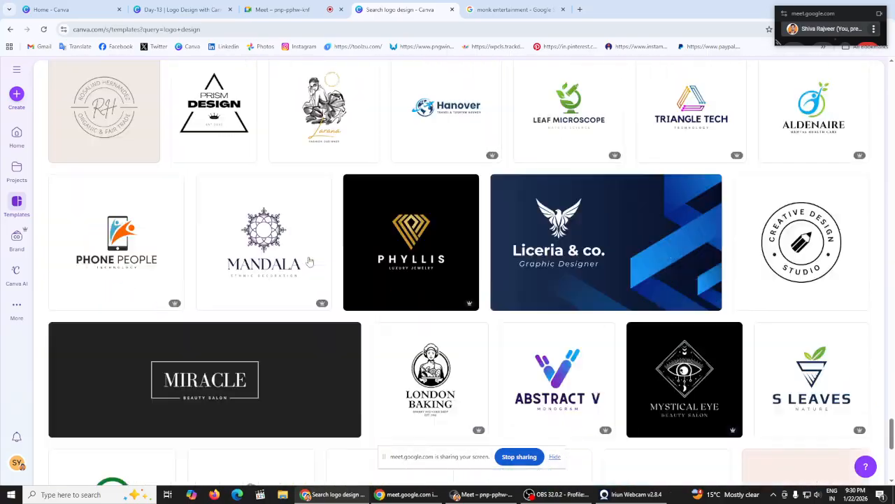
pyautogui.scroll(-5, 309, 262)
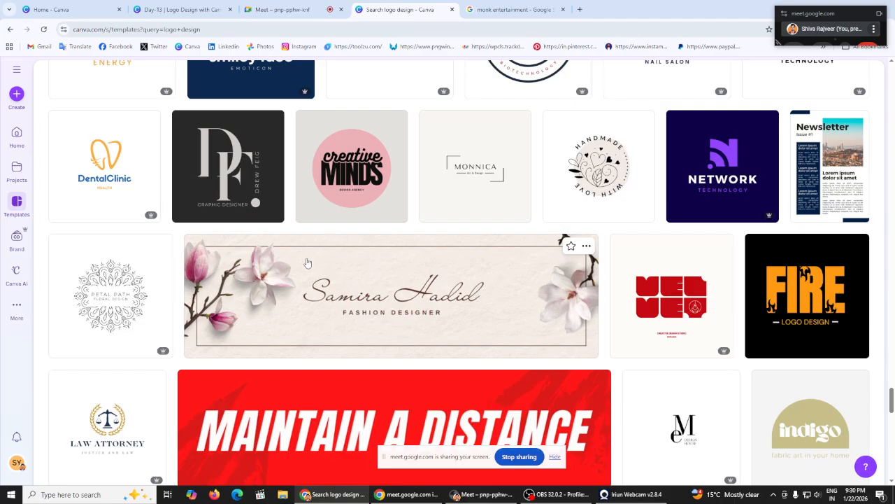
pyautogui.scroll(20, 321, 271)
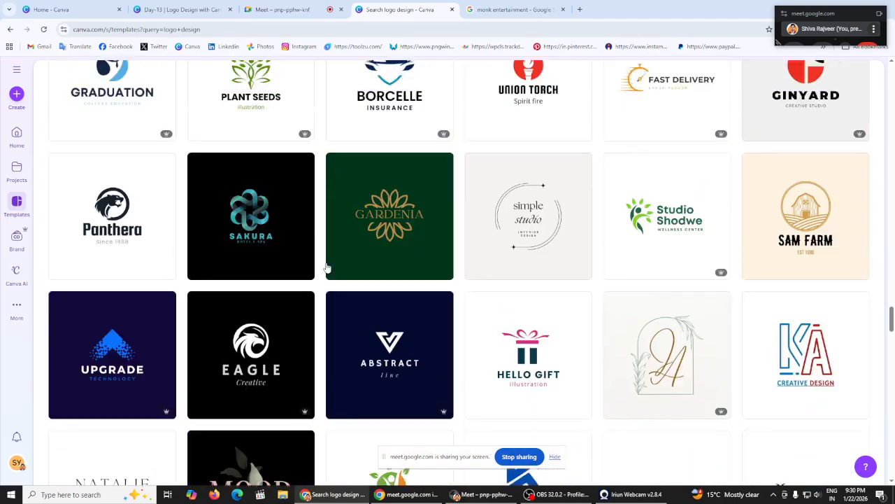
pyautogui.scroll(20, 326, 267)
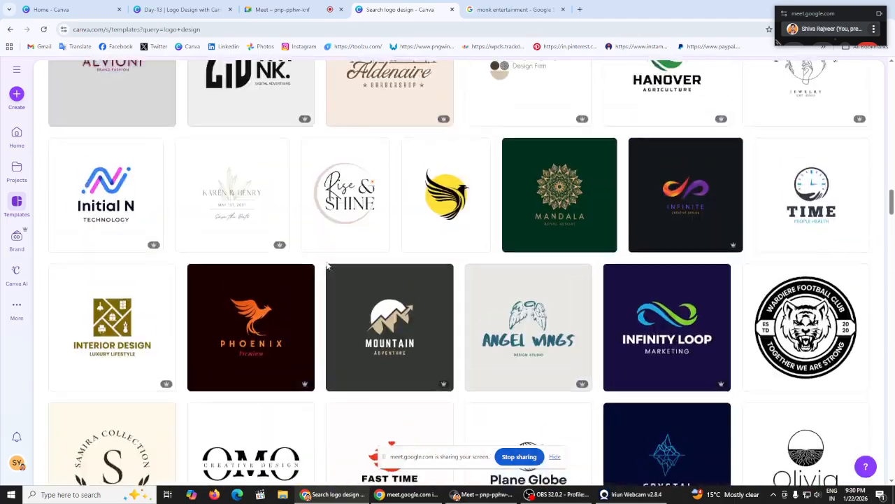
pyautogui.scroll(20, 326, 266)
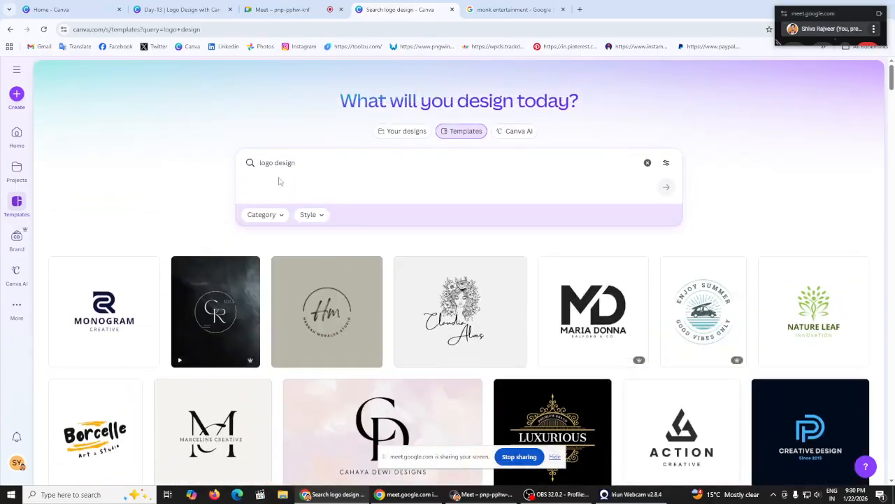
# Switch the template search to 'business logo' and browse those results
pyautogui.click(267, 163)
pyautogui.doubleClick(266, 162)
pyautogui.click(326, 157)
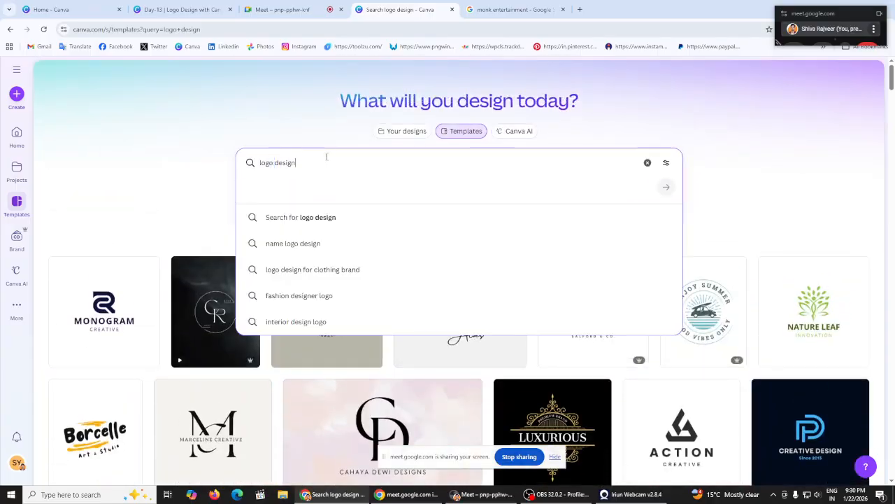
pyautogui.press('BackSpace')
pyautogui.press('BackSpace')
pyautogui.press('BackSpace')
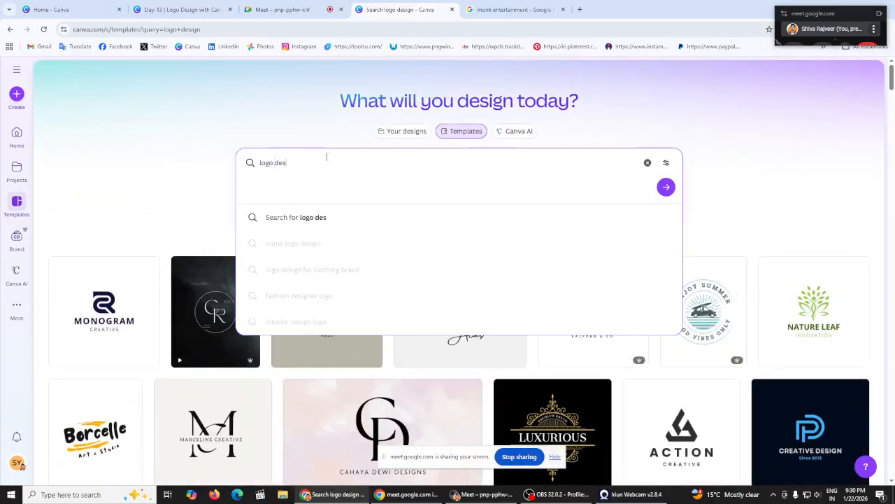
pyautogui.press('BackSpace')
pyautogui.press('BackSpace')
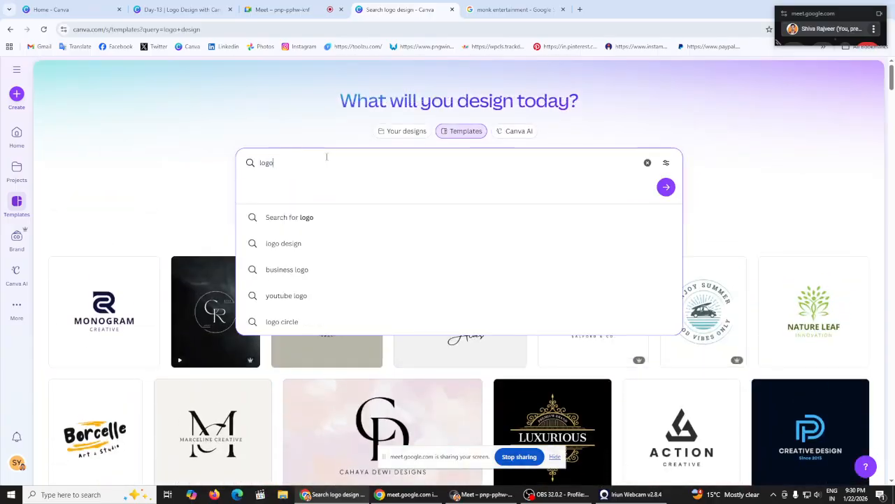
pyautogui.click(287, 277)
pyautogui.scroll(-2, 313, 204)
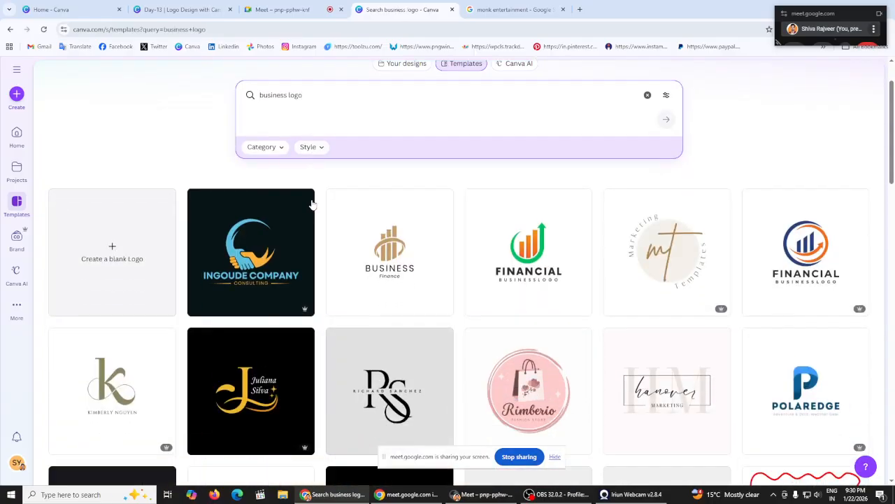
pyautogui.scroll(-1, 313, 204)
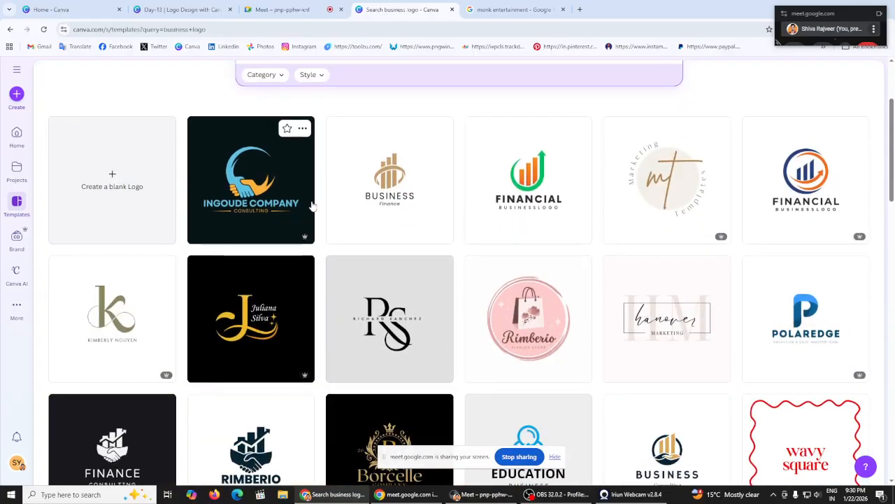
pyautogui.scroll(-3, 313, 205)
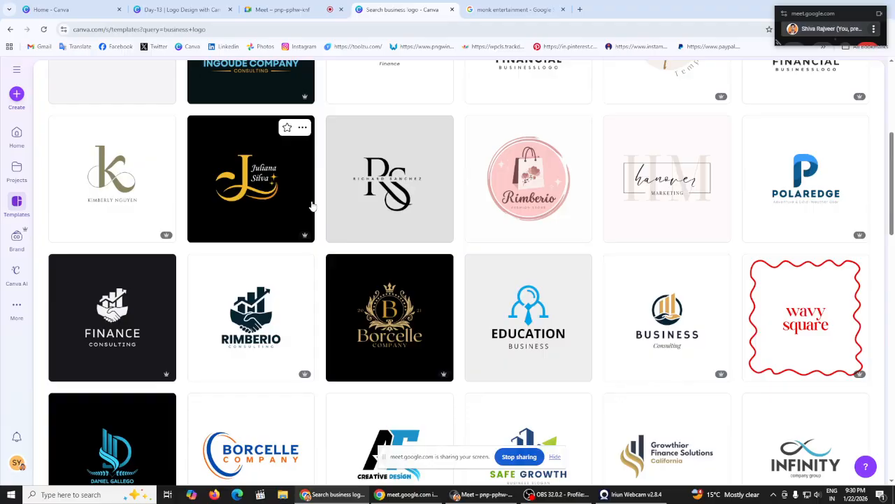
pyautogui.scroll(-4, 313, 205)
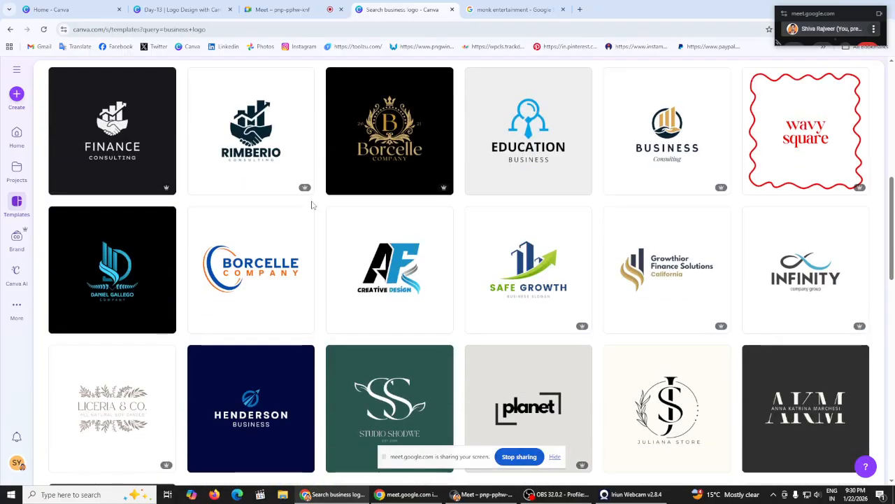
pyautogui.scroll(-1, 313, 205)
pyautogui.scroll(-4, 313, 205)
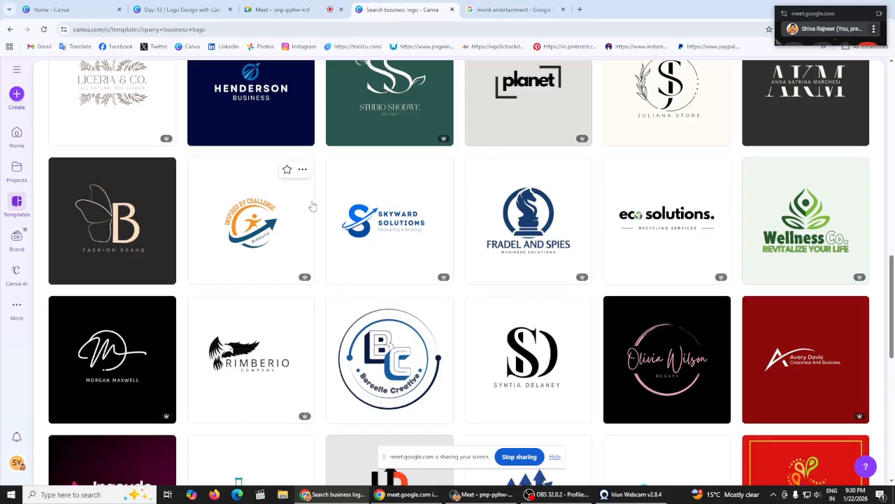
pyautogui.scroll(-6, 313, 205)
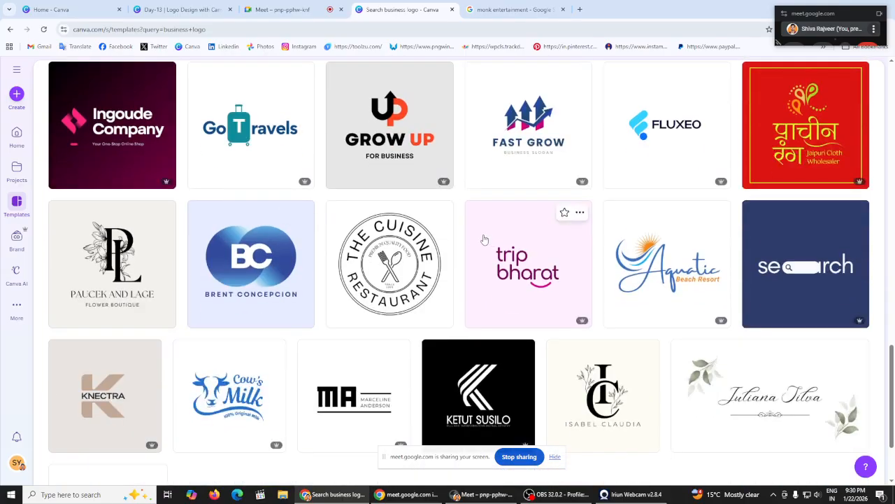
# Create a new custom-size design of 500 × 500 px
pyautogui.click(18, 97)
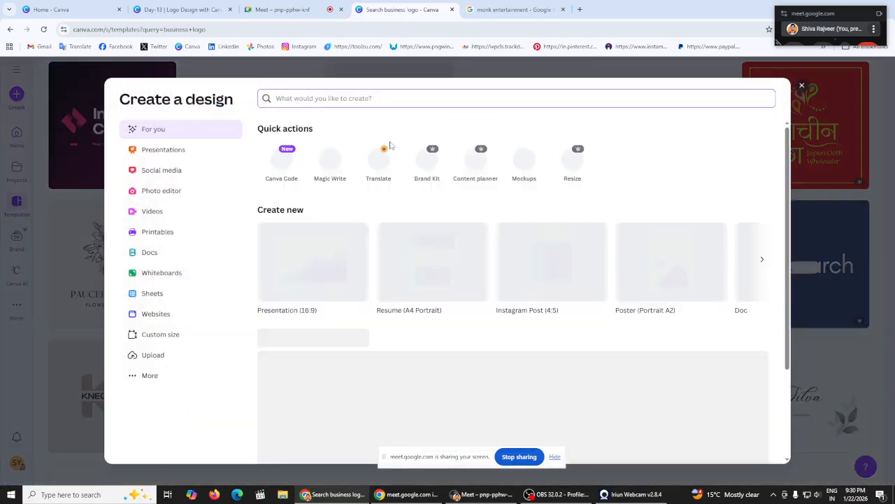
pyautogui.click(167, 337)
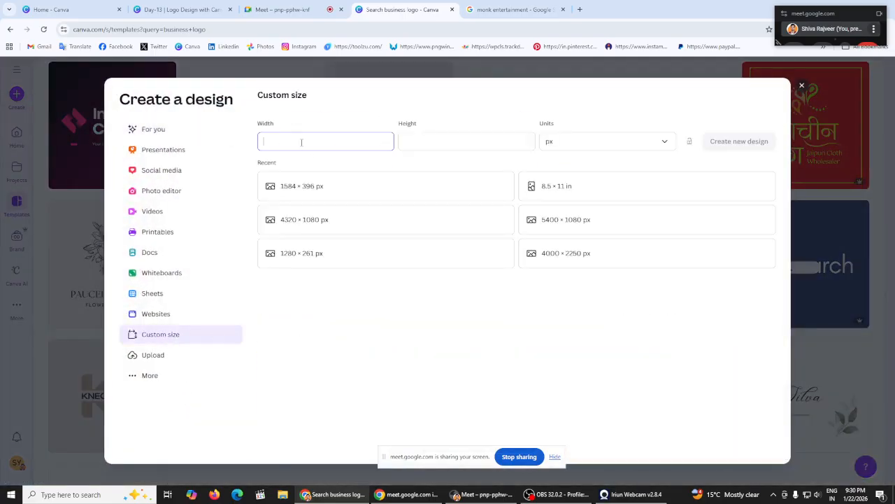
pyautogui.write('500')
pyautogui.click(447, 145)
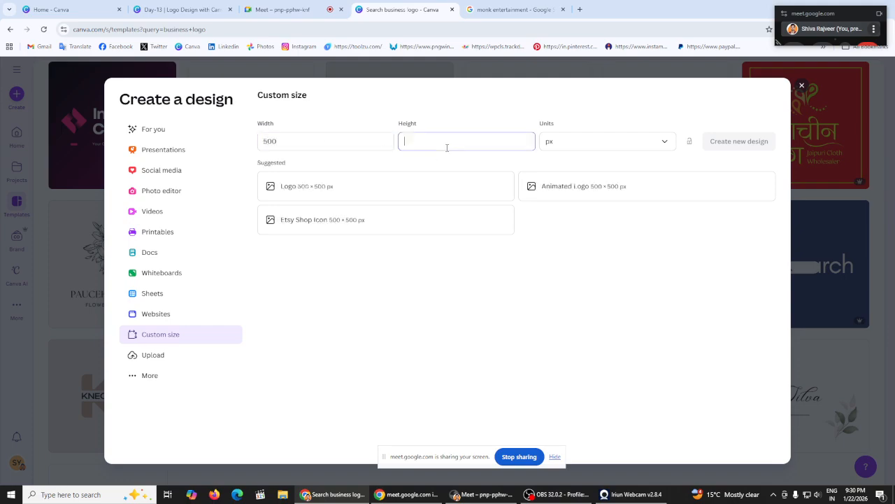
pyautogui.write('500')
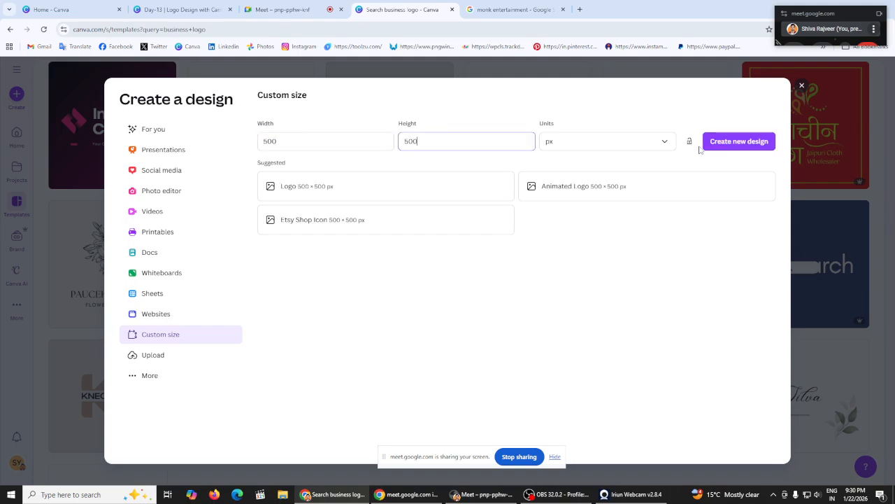
pyautogui.click(728, 144)
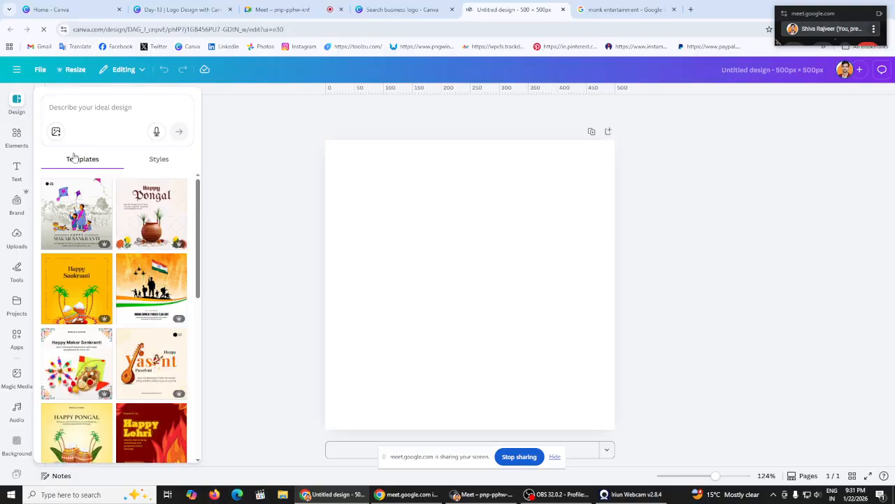
pyautogui.click(12, 140)
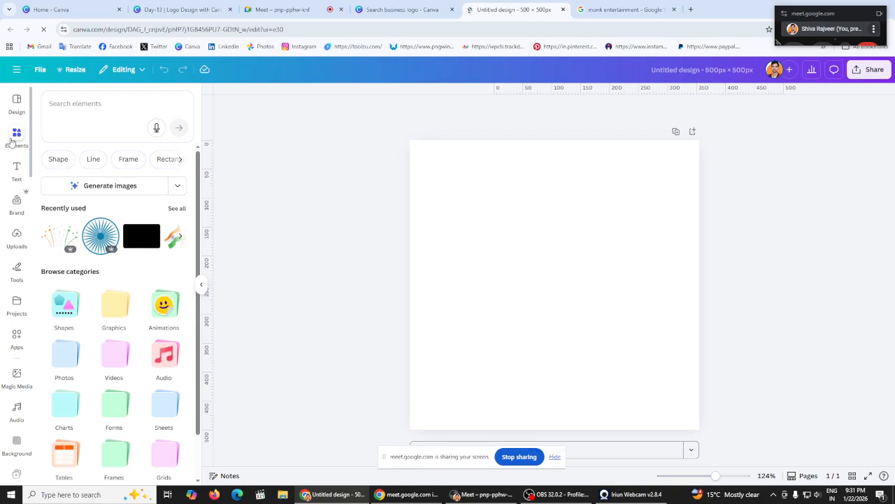
pyautogui.click(109, 99)
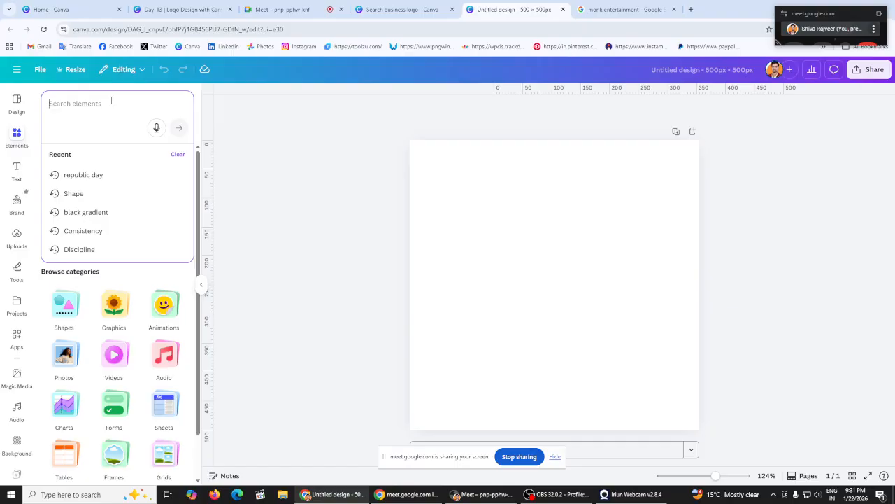
pyautogui.write('BIZ')
pyautogui.press('BackSpace')
pyautogui.press('BackSpace')
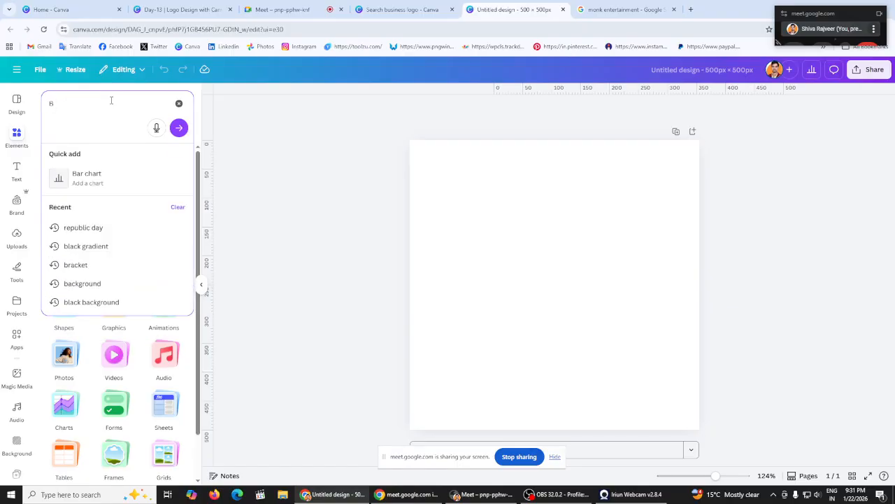
pyautogui.write('O')
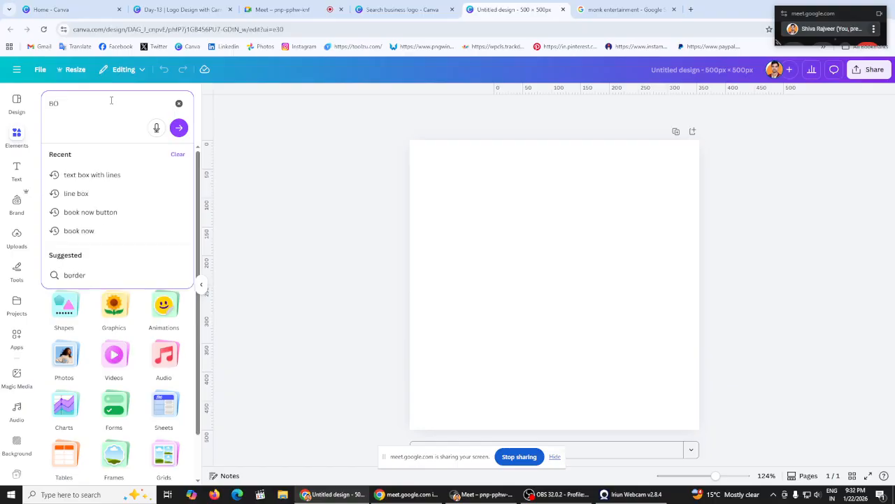
pyautogui.write('A')
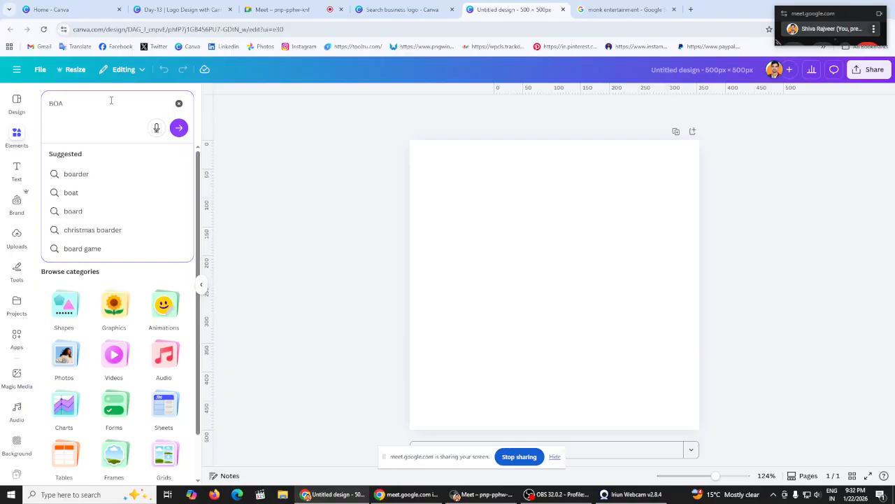
pyautogui.press('Return')
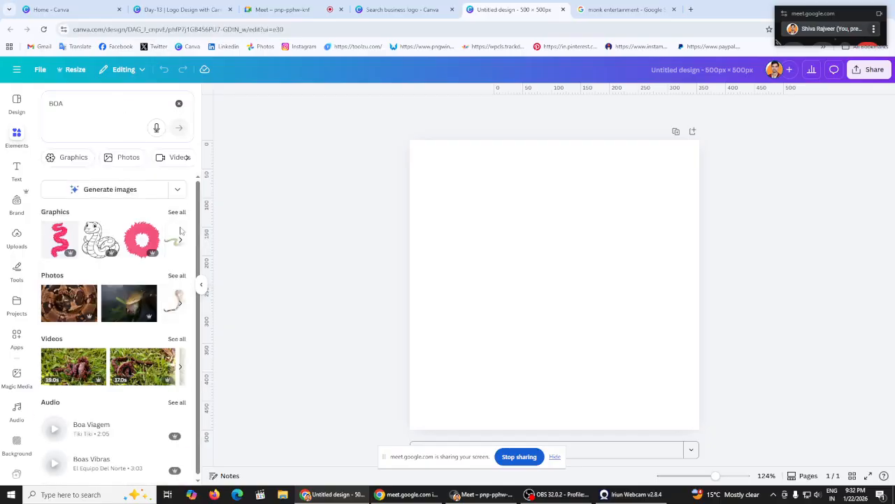
pyautogui.click(175, 211)
pyautogui.click(86, 98)
pyautogui.moveTo(86, 99); pyautogui.dragTo(44, 109)
pyautogui.press('BackSpace')
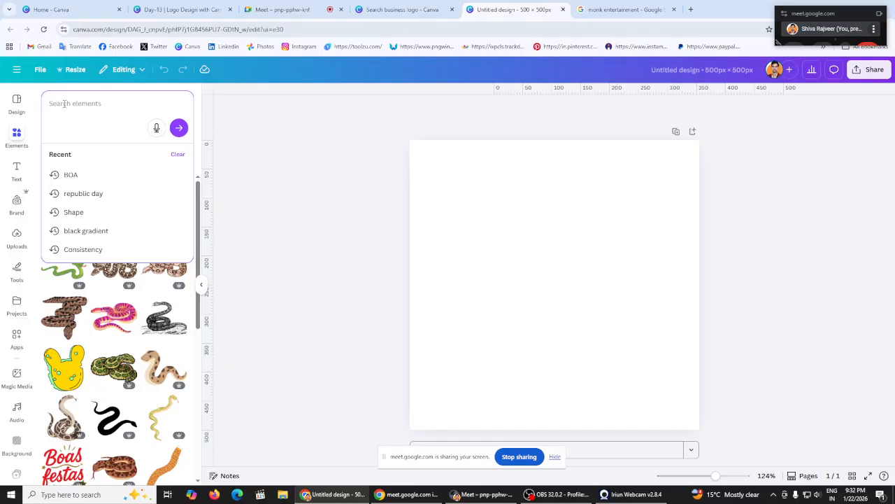
pyautogui.write('B')
# Add the bold black B graphic from a 'B' element search, left of centre
pyautogui.press('Return')
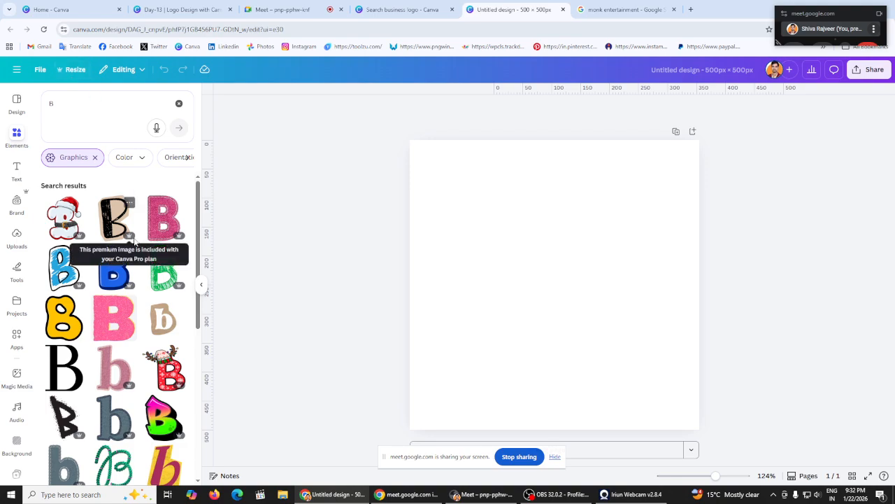
pyautogui.scroll(-5, 158, 275)
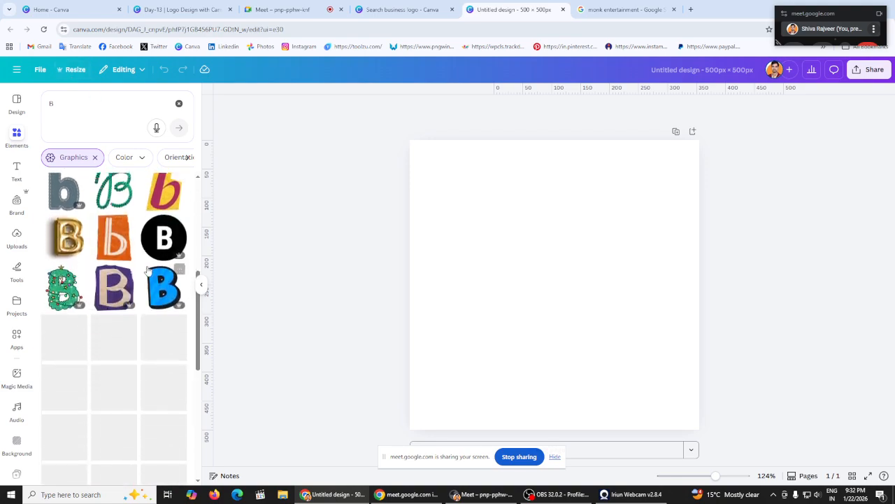
pyautogui.scroll(-2, 147, 270)
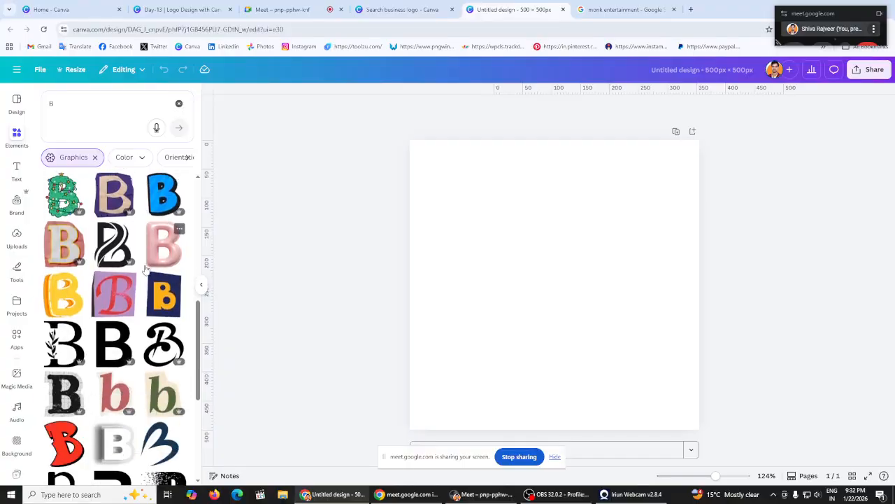
pyautogui.scroll(-1, 145, 270)
pyautogui.scroll(-3, 116, 294)
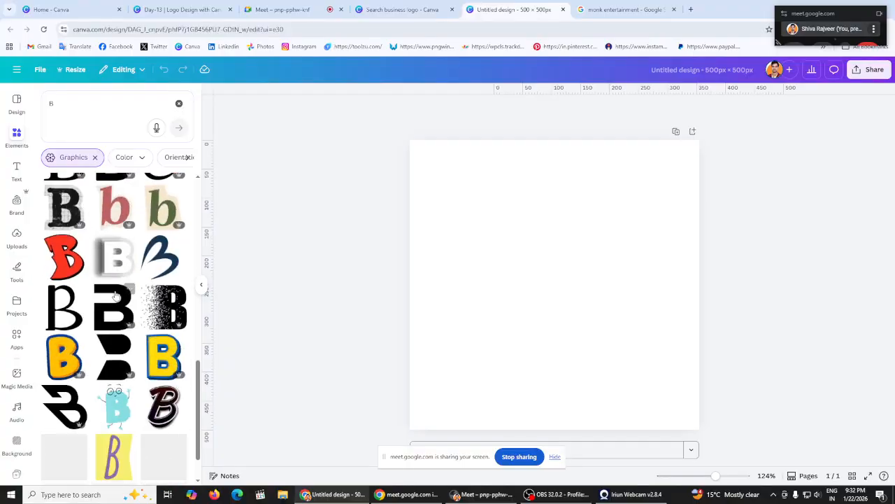
pyautogui.scroll(-1, 112, 305)
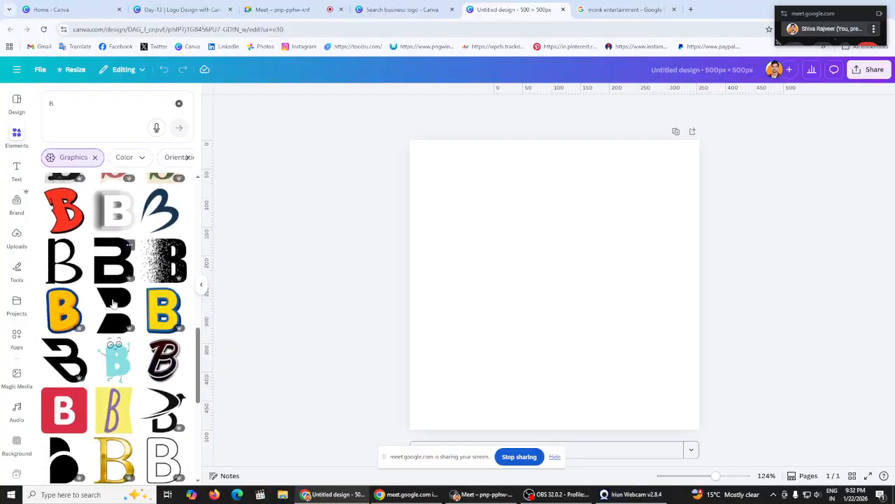
pyautogui.click(108, 273)
pyautogui.moveTo(543, 303); pyautogui.dragTo(504, 303)
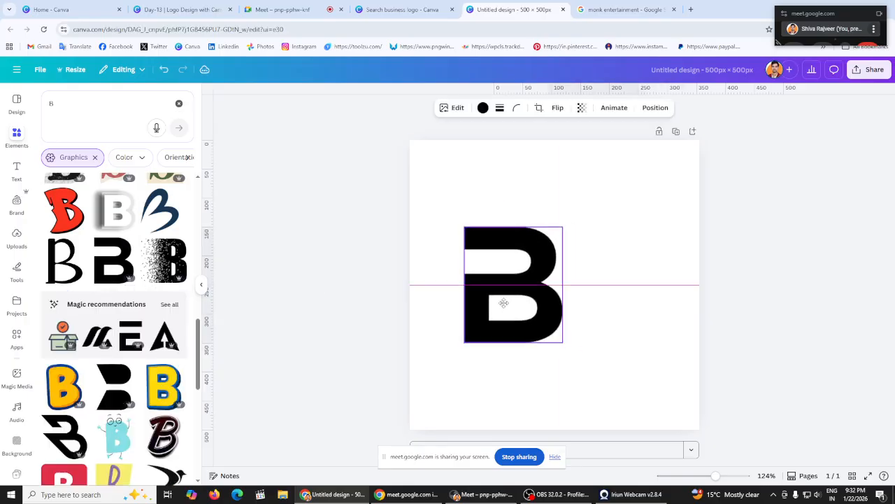
# Try a second B beside it, then remove it so only one B remains
pyautogui.scroll(-3, 116, 308)
pyautogui.click(115, 249)
pyautogui.moveTo(578, 282); pyautogui.dragTo(642, 280)
pyautogui.click(758, 261)
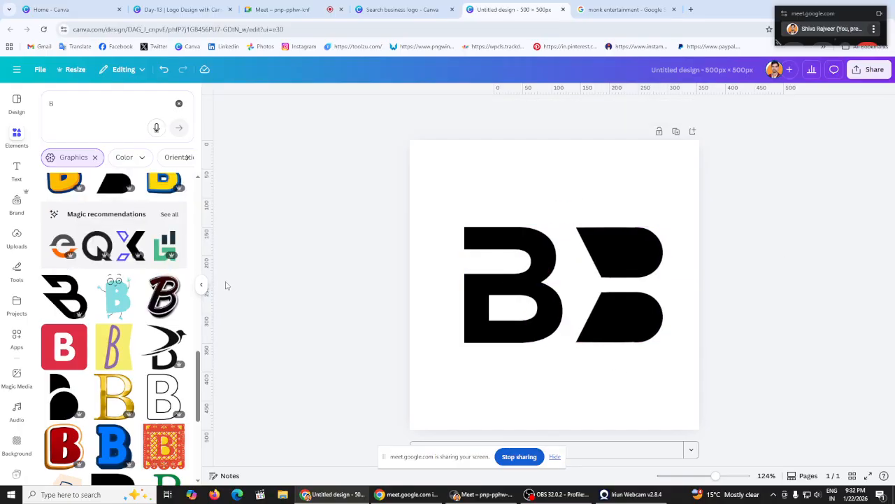
pyautogui.scroll(-3, 130, 277)
pyautogui.scroll(-1, 121, 288)
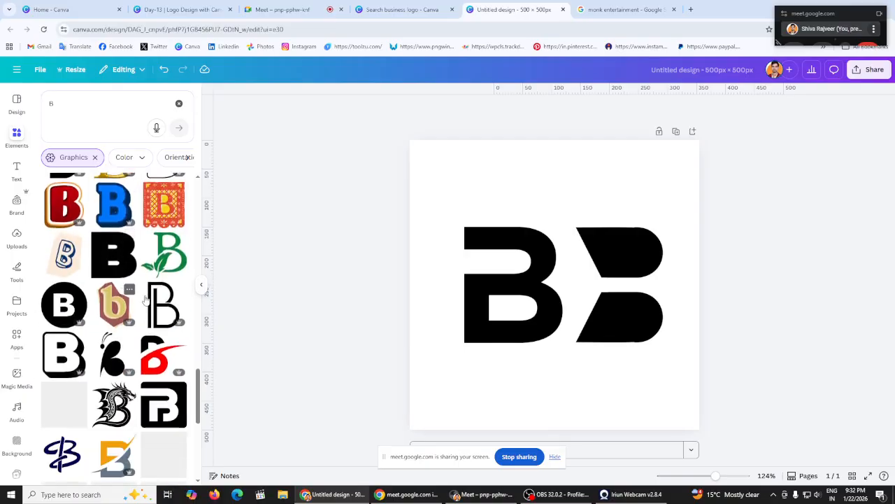
pyautogui.scroll(-2, 137, 294)
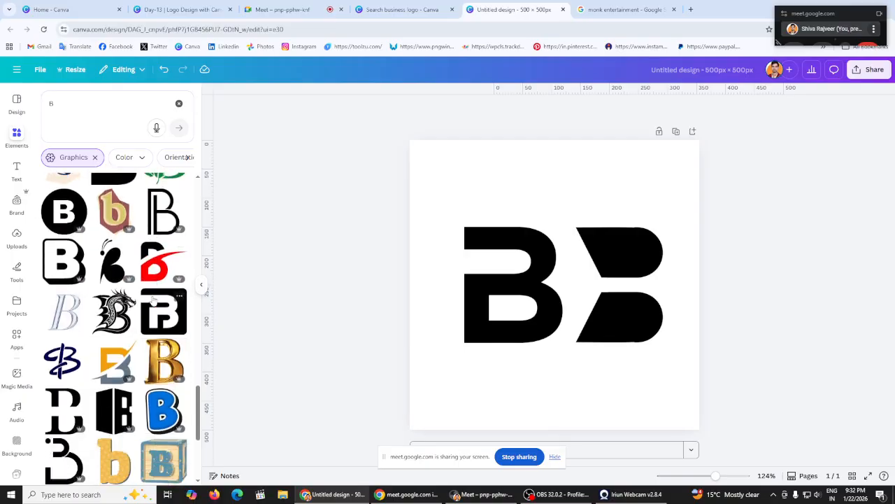
pyautogui.moveTo(608, 290); pyautogui.dragTo(300, 225)
pyautogui.click(301, 224)
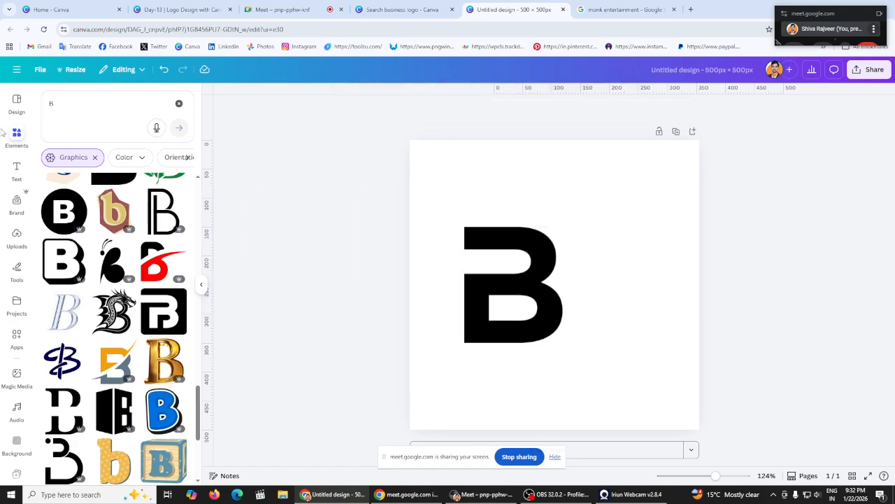
pyautogui.click(179, 104)
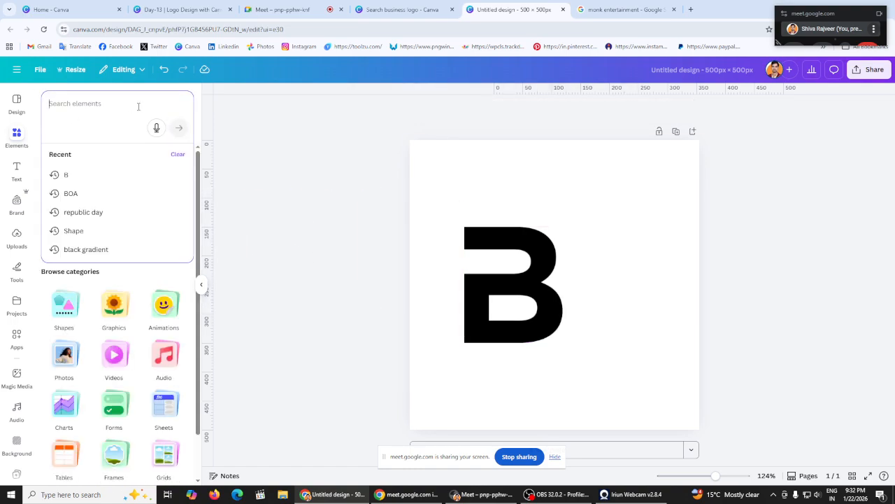
# Place the dark navy swirl O graphic right beside the B
pyautogui.write('o')
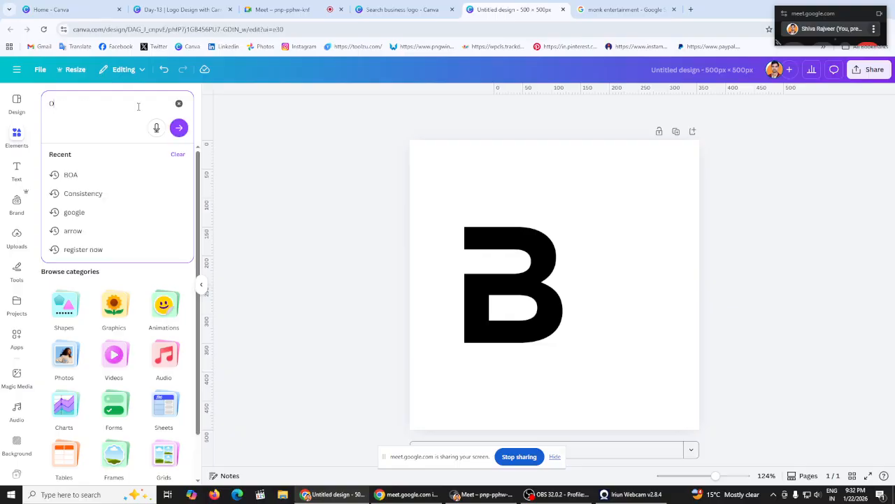
pyautogui.press('Return')
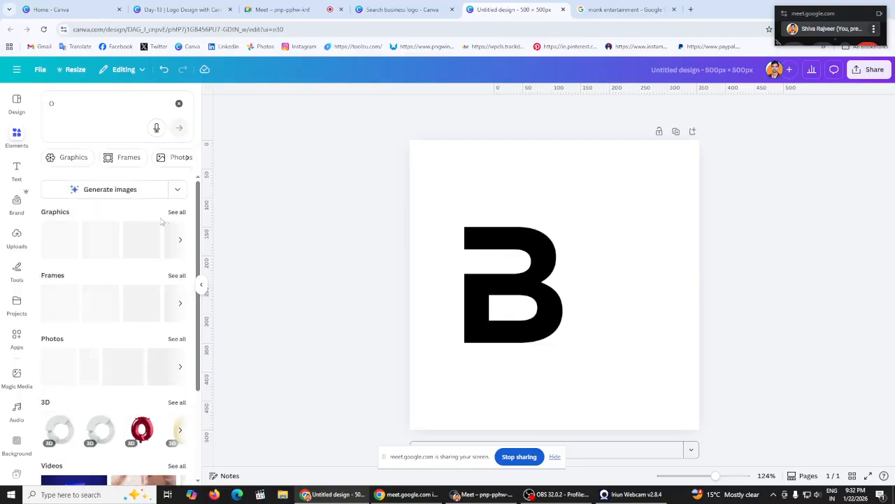
pyautogui.click(72, 157)
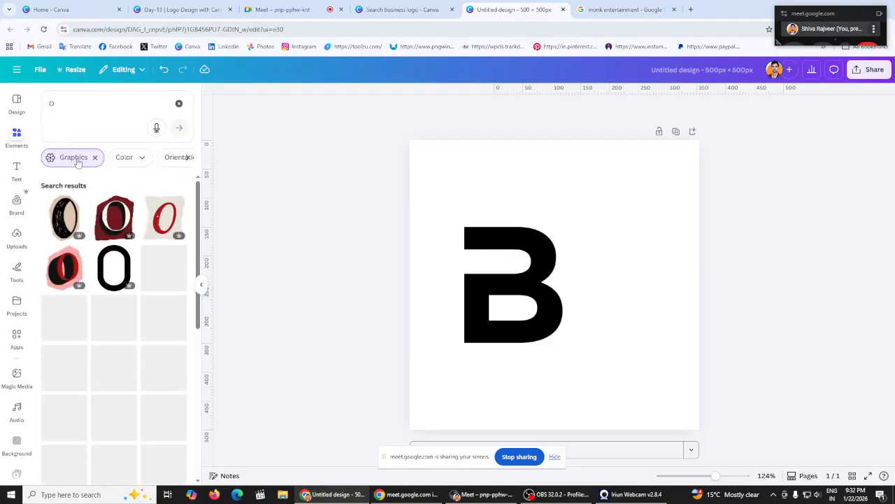
pyautogui.scroll(-1, 112, 266)
pyautogui.scroll(-1, 112, 265)
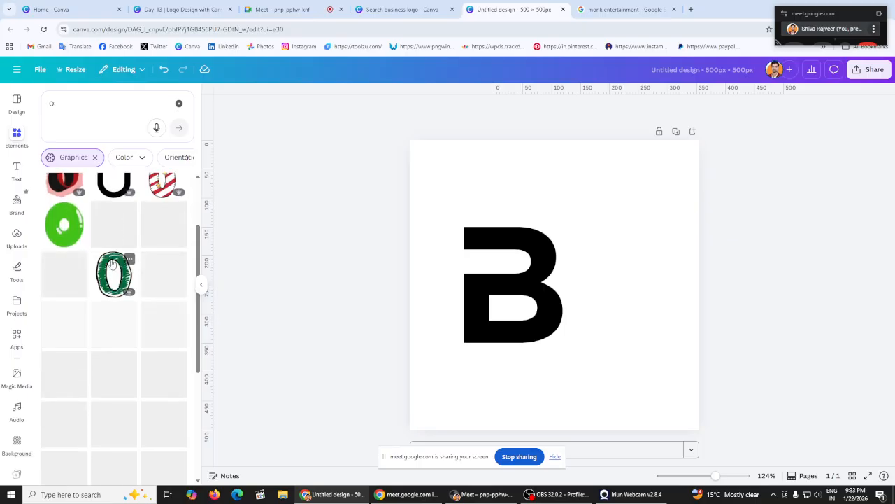
pyautogui.scroll(-2, 126, 268)
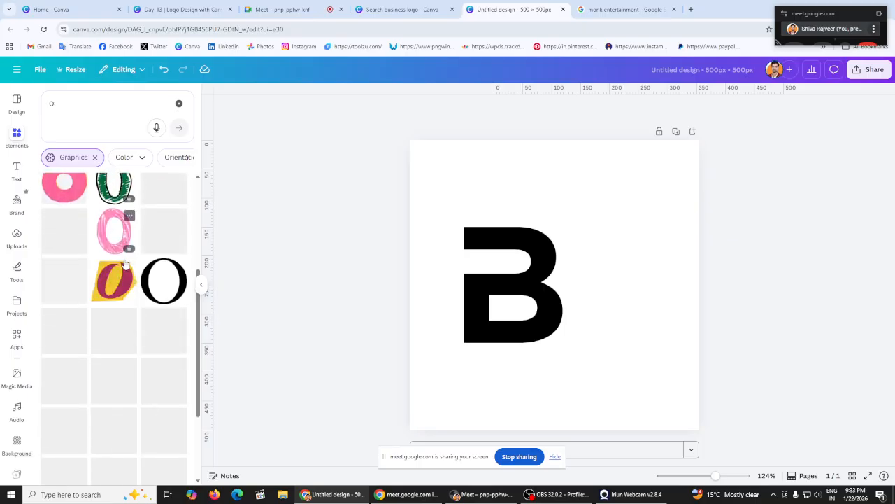
pyautogui.scroll(-2, 150, 268)
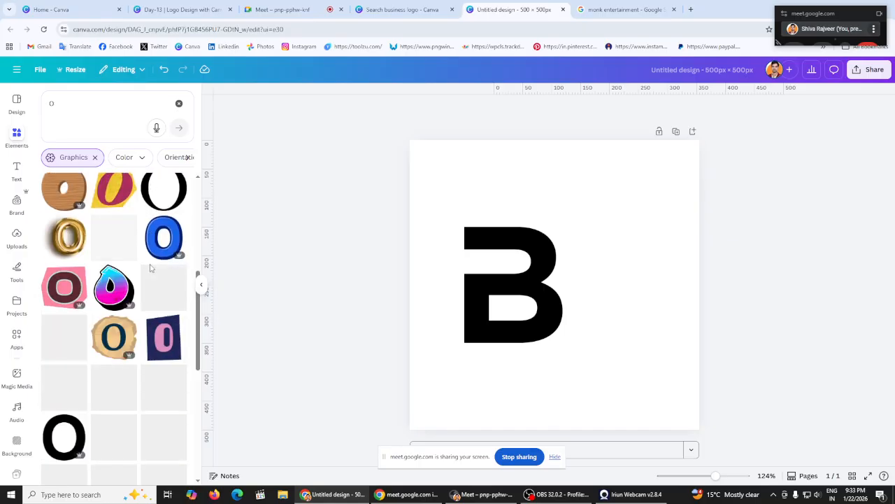
pyautogui.scroll(-2, 150, 268)
pyautogui.scroll(-2, 150, 268)
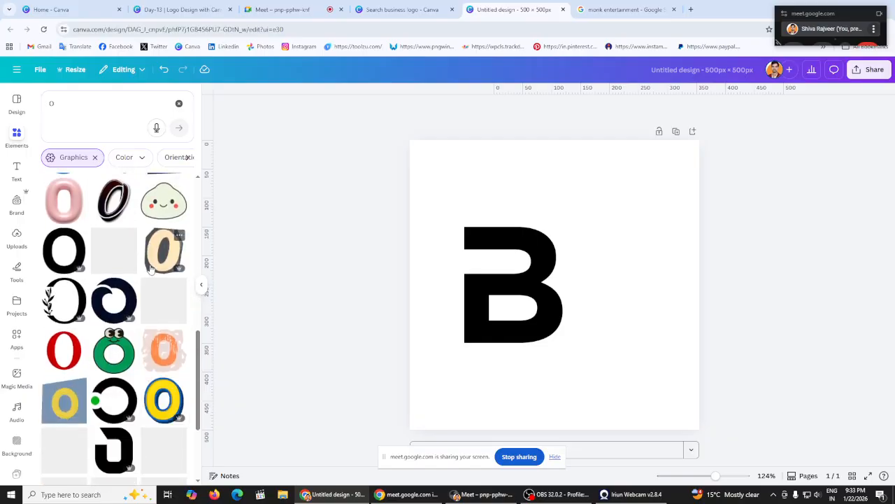
pyautogui.scroll(-1, 107, 262)
pyautogui.click(107, 262)
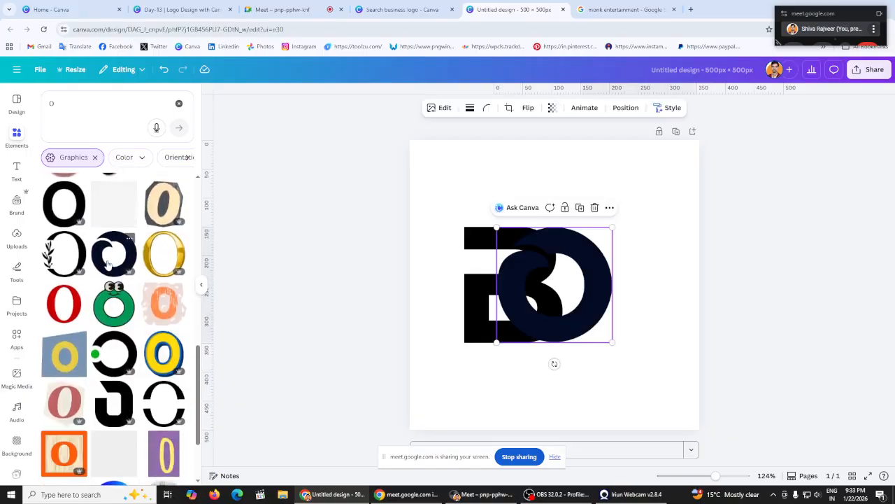
pyautogui.moveTo(556, 301); pyautogui.dragTo(625, 301)
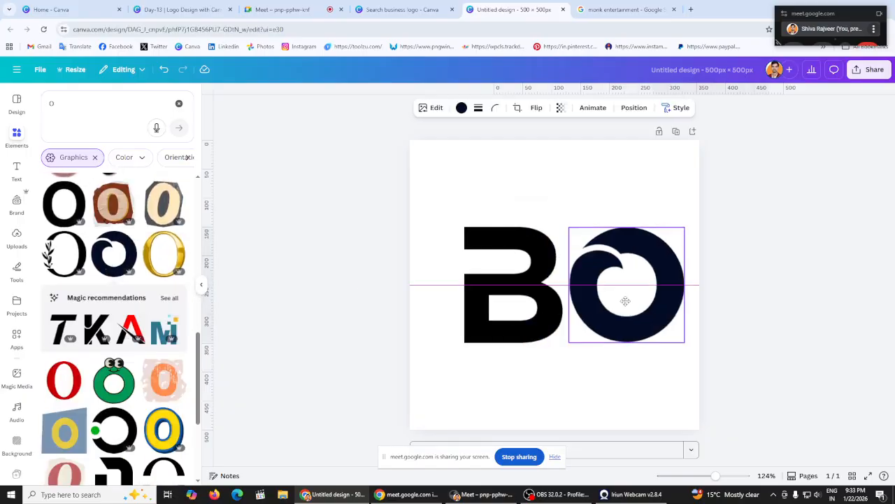
pyautogui.click(781, 303)
# Search element graphics for the letter 'A'
pyautogui.click(178, 104)
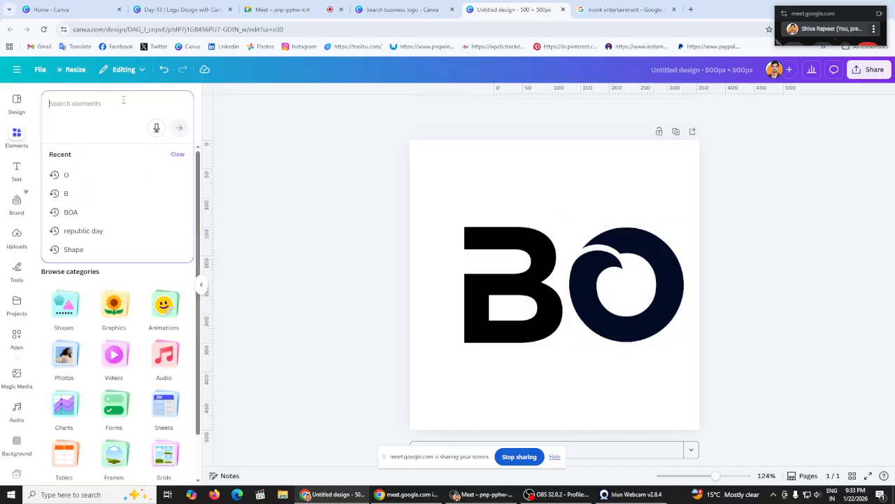
pyautogui.write('A')
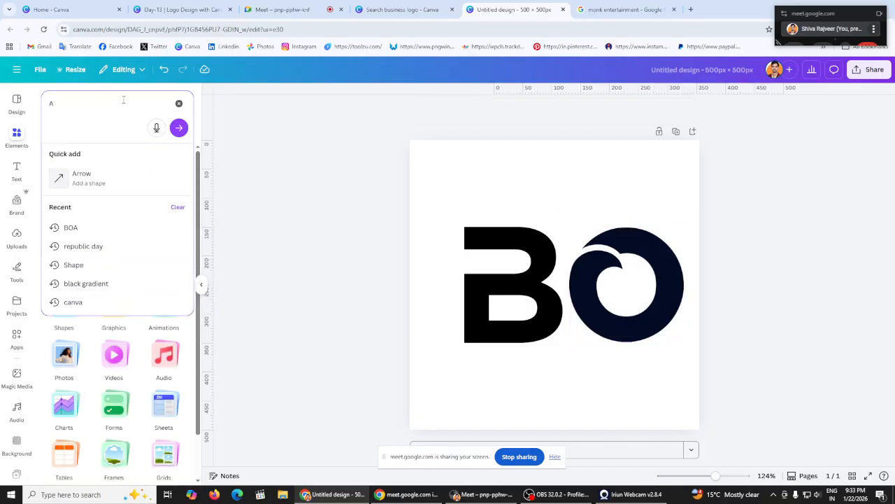
pyautogui.press('Return')
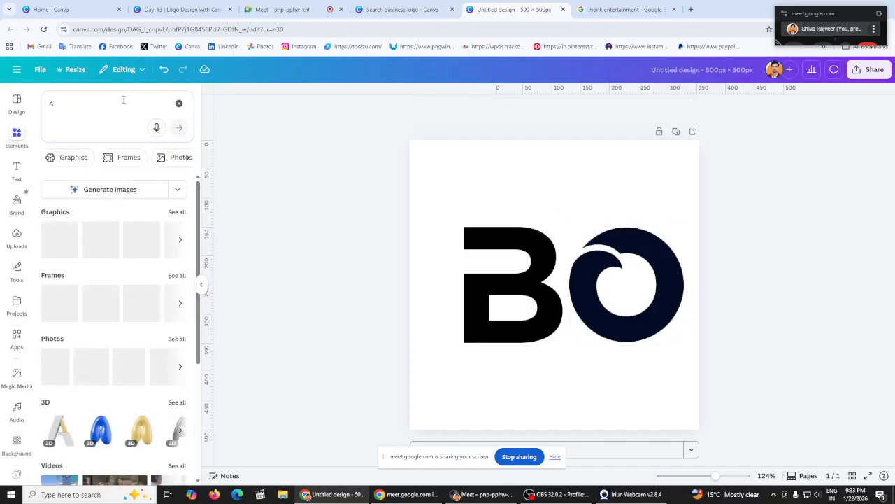
pyautogui.click(74, 158)
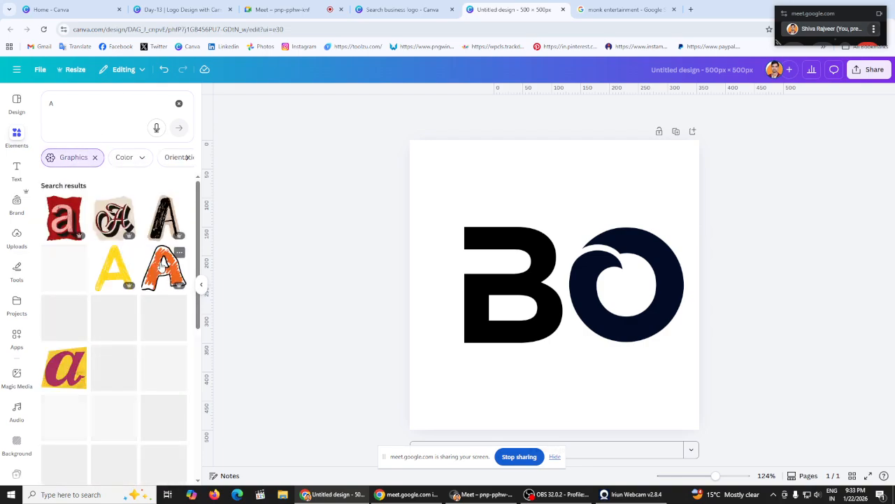
# Add the bold black A graphic to the page
pyautogui.scroll(-3, 155, 259)
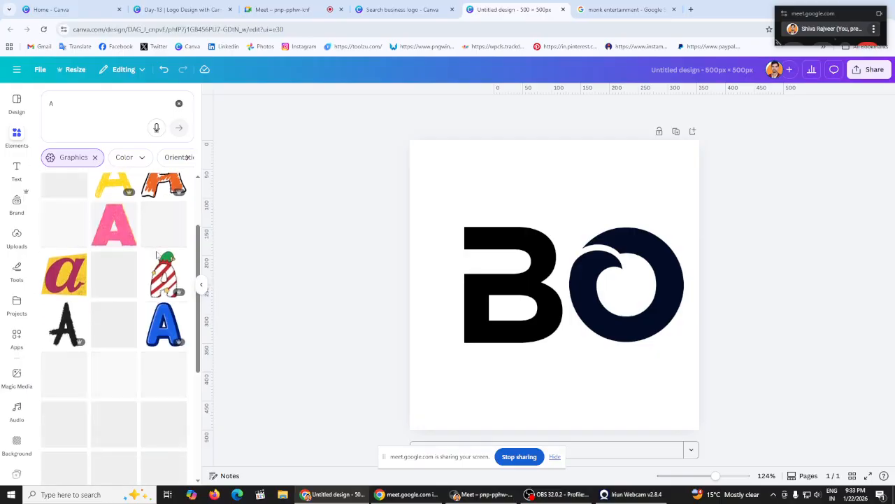
pyautogui.scroll(-2, 158, 256)
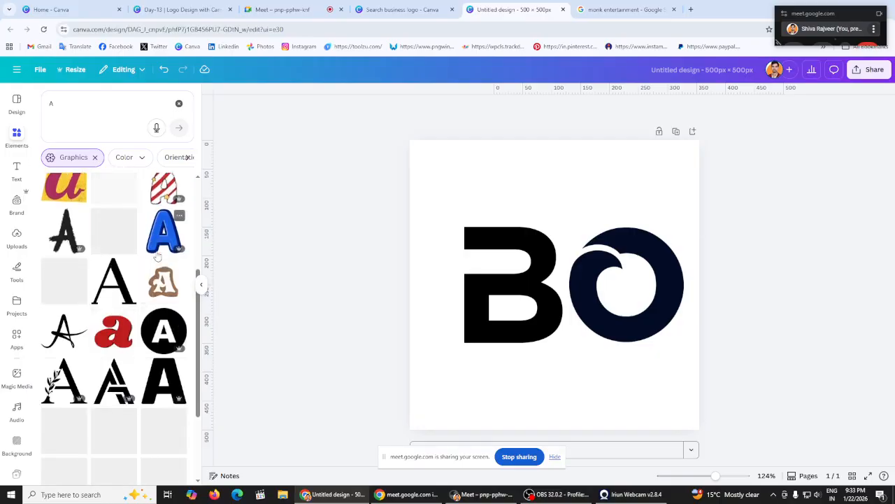
pyautogui.scroll(-1, 158, 256)
pyautogui.scroll(-3, 158, 258)
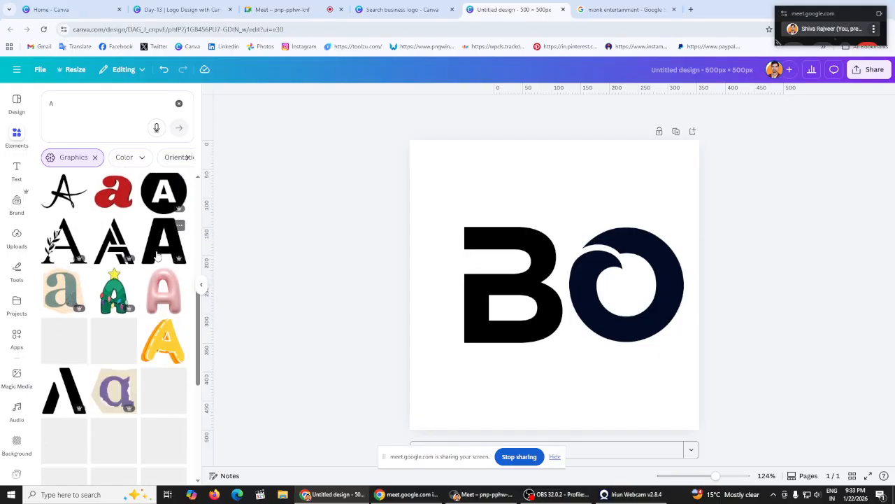
pyautogui.scroll(1, 158, 256)
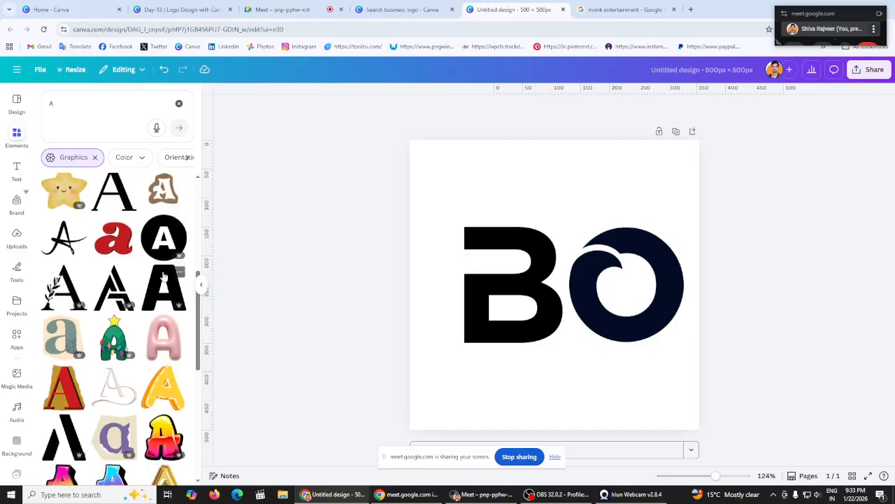
pyautogui.click(163, 283)
pyautogui.scroll(-7, 137, 235)
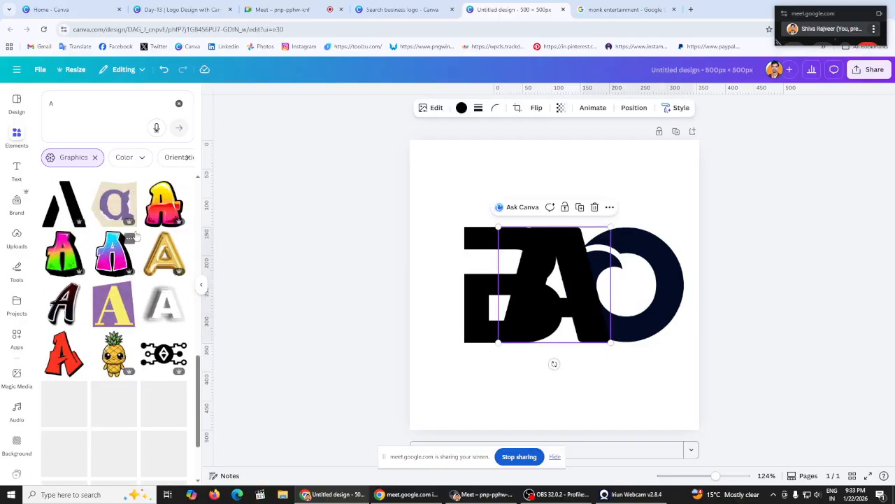
pyautogui.moveTo(559, 293); pyautogui.dragTo(80, 184)
pyautogui.click(59, 202)
pyautogui.moveTo(562, 287); pyautogui.dragTo(716, 366)
# Shrink the A to about 95 × 98 and set it after the O, centring BOA
pyautogui.moveTo(357, 222); pyautogui.dragTo(513, 298)
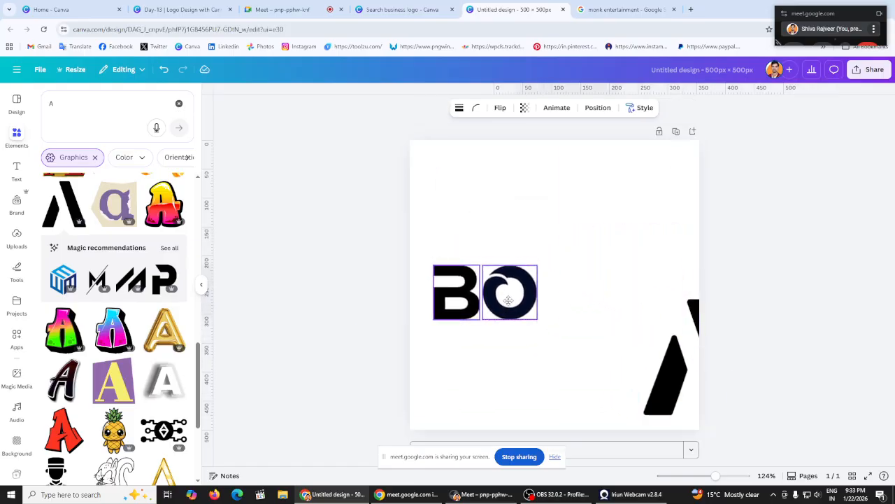
pyautogui.click(677, 341)
pyautogui.moveTo(677, 341); pyautogui.dragTo(573, 275)
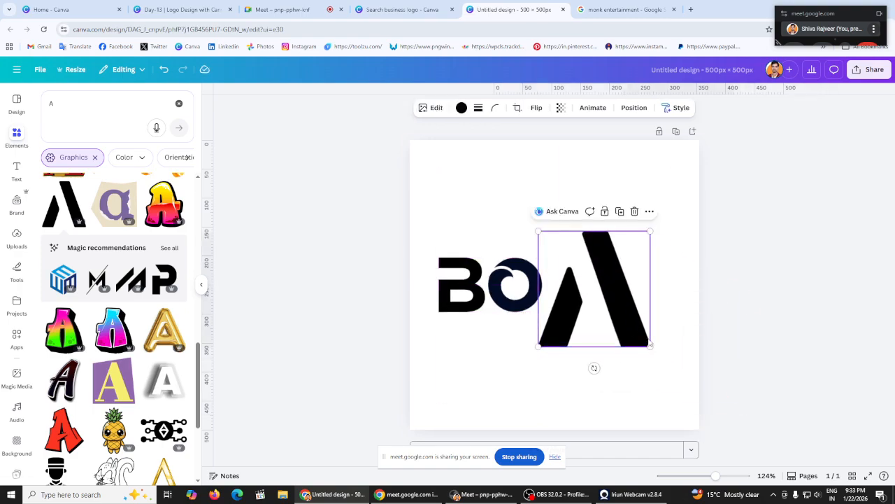
pyautogui.moveTo(649, 343); pyautogui.dragTo(613, 263)
pyautogui.moveTo(613, 265); pyautogui.dragTo(581, 277)
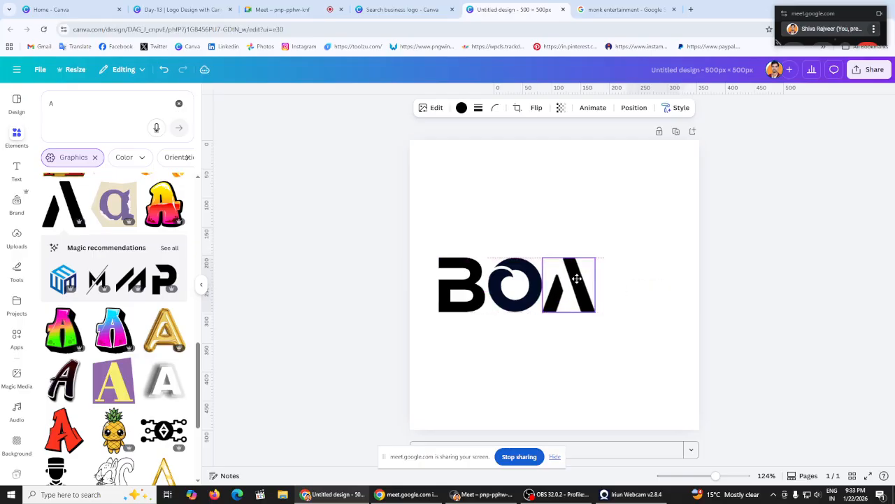
pyautogui.moveTo(333, 238); pyautogui.dragTo(615, 283)
pyautogui.click(346, 236)
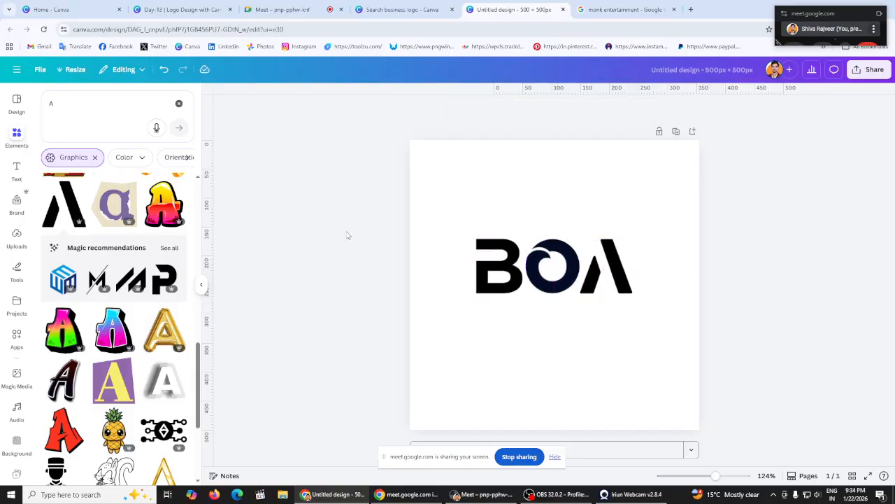
# Recolour the B and A to the O's dark navy and nudge BOA slightly up-right
pyautogui.click(559, 268)
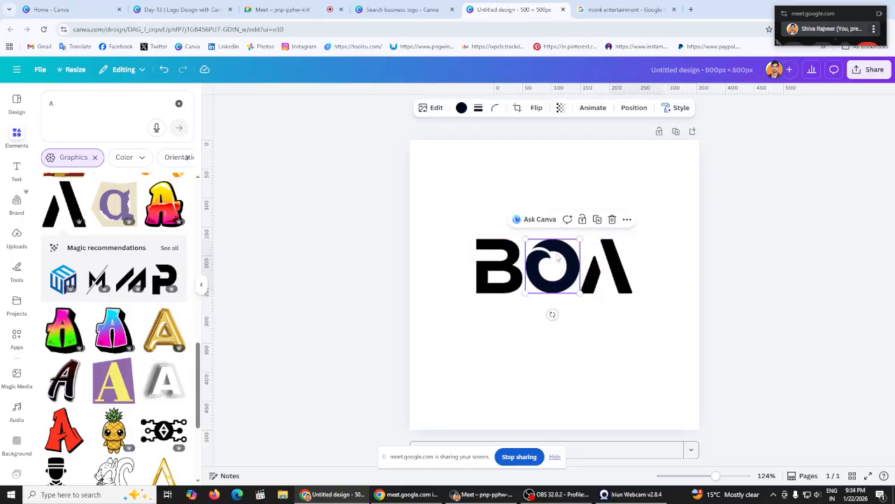
pyautogui.click(501, 249)
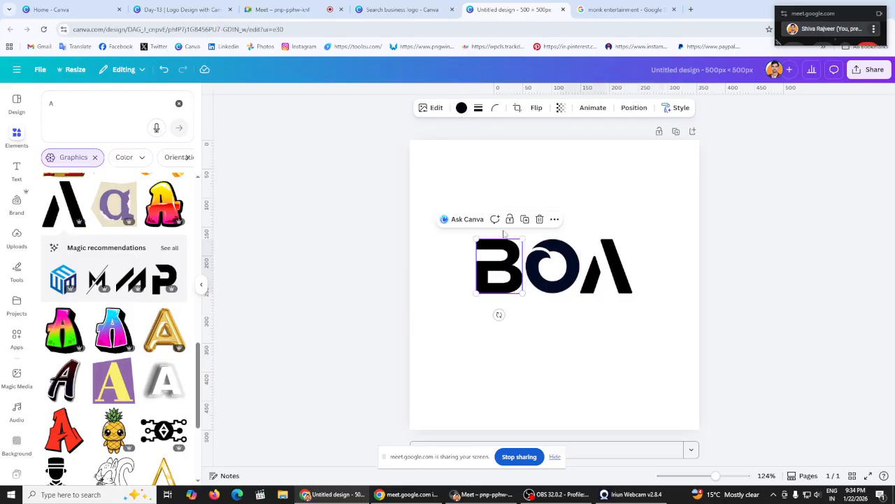
pyautogui.click(461, 107)
pyautogui.click(95, 165)
pyautogui.keyDown('shift'); pyautogui.click(611, 280); pyautogui.keyUp('shift')
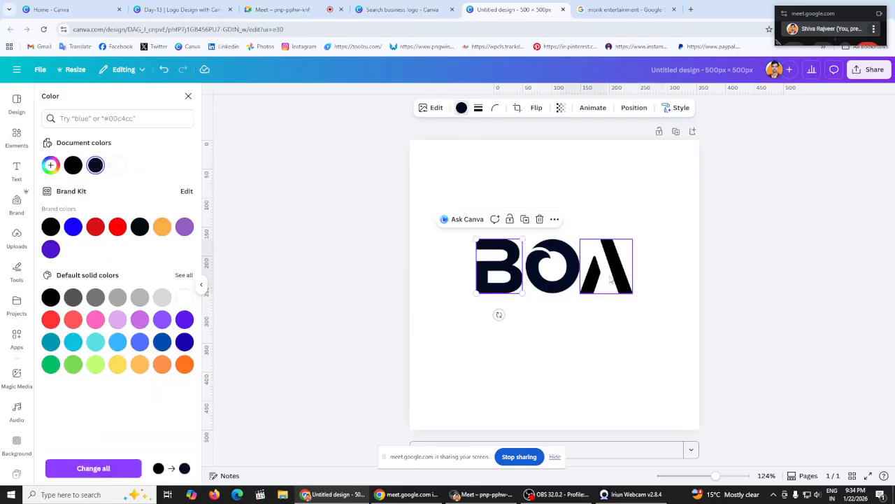
pyautogui.click(605, 278)
pyautogui.click(95, 168)
pyautogui.click(284, 224)
pyautogui.moveTo(303, 209); pyautogui.dragTo(650, 320)
pyautogui.moveTo(606, 290); pyautogui.dragTo(609, 291)
pyautogui.click(749, 286)
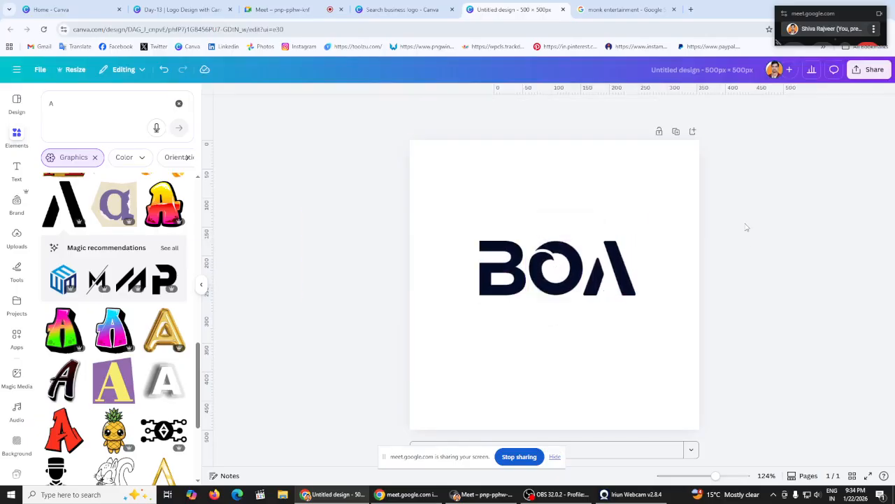
# Add a heading reading BIZ OXYGEN AI, shrink it and place it beneath BOA
pyautogui.click(179, 103)
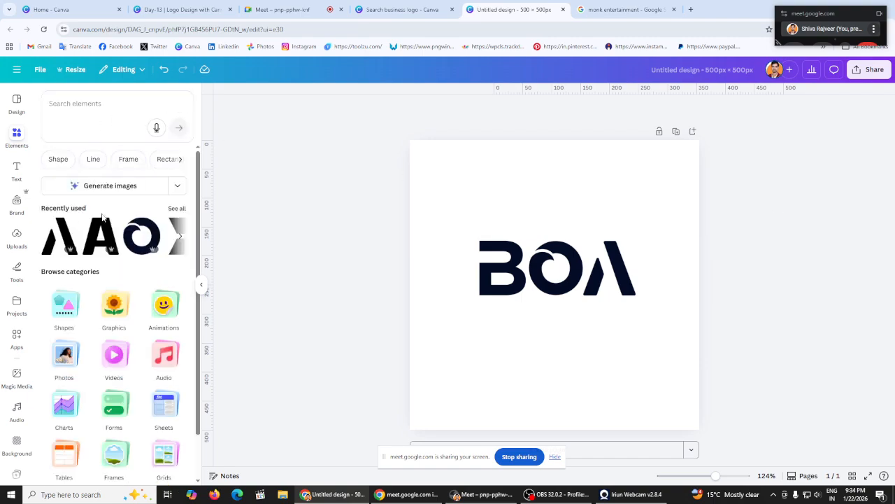
pyautogui.click(13, 171)
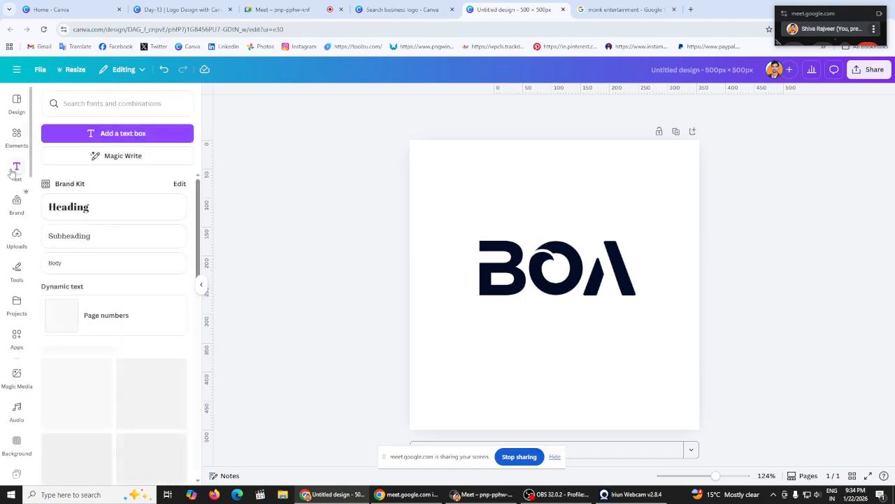
pyautogui.click(114, 212)
pyautogui.write('BI')
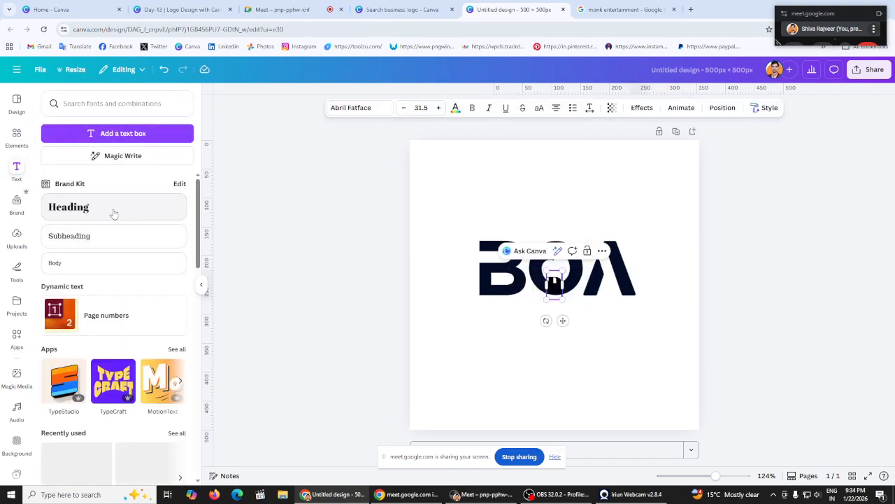
pyautogui.write('GG')
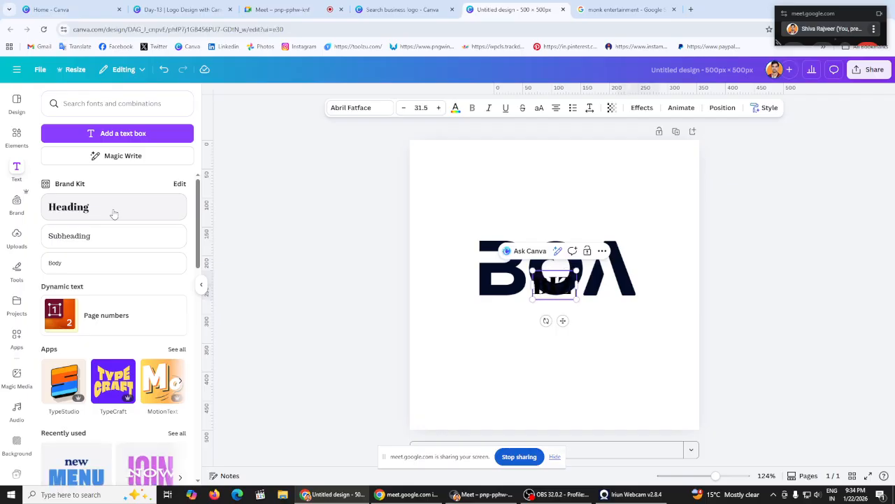
pyautogui.write('O')
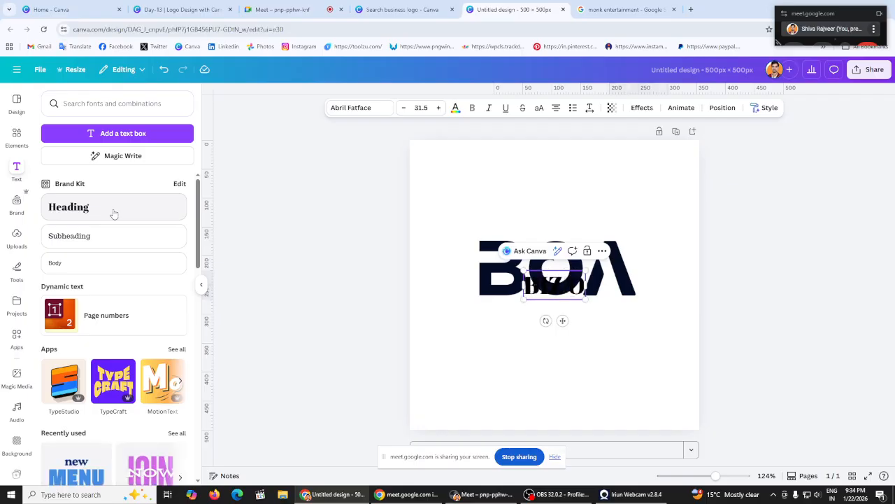
pyautogui.write(' AG')
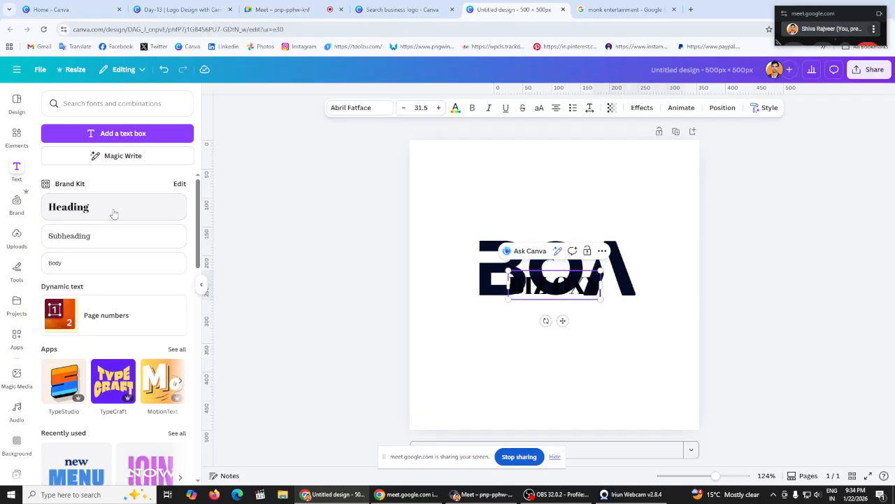
pyautogui.write('EN A')
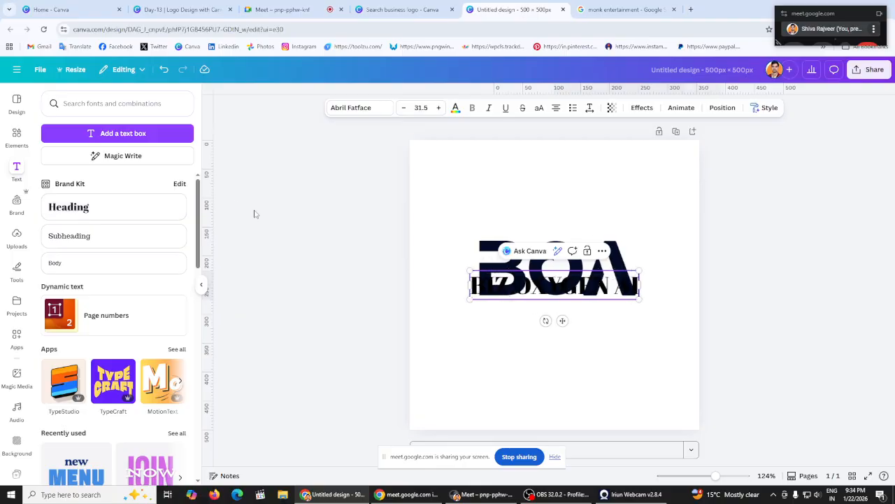
pyautogui.moveTo(640, 271); pyautogui.dragTo(587, 280)
pyautogui.moveTo(519, 286); pyautogui.dragTo(532, 304)
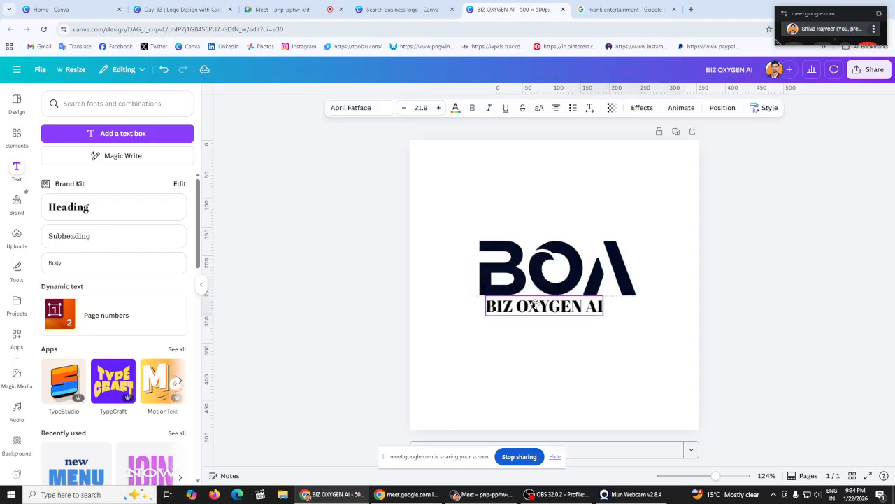
# Set the BIZ OXYGEN AI text to Poppins Bold and centre it horizontally on the page
pyautogui.click(359, 263)
pyautogui.hotkey('ctrl', 'z')
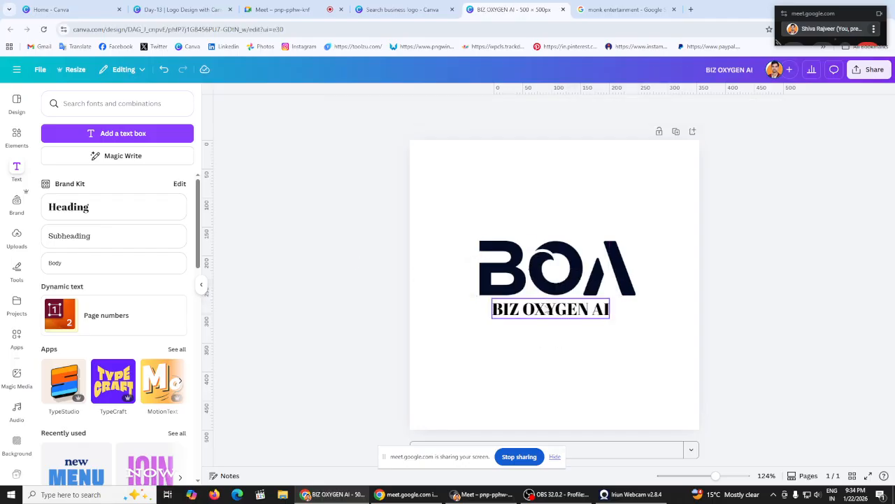
pyautogui.click(350, 108)
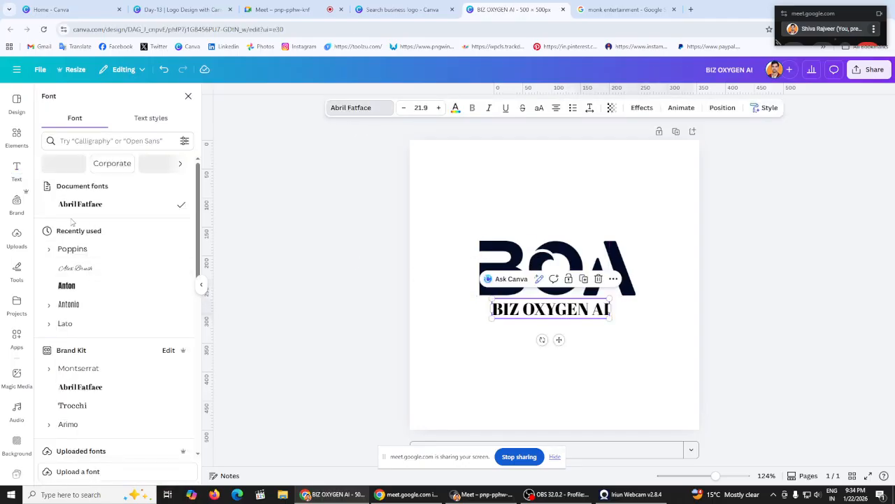
pyautogui.click(49, 248)
pyautogui.scroll(-1, 95, 258)
pyautogui.click(93, 248)
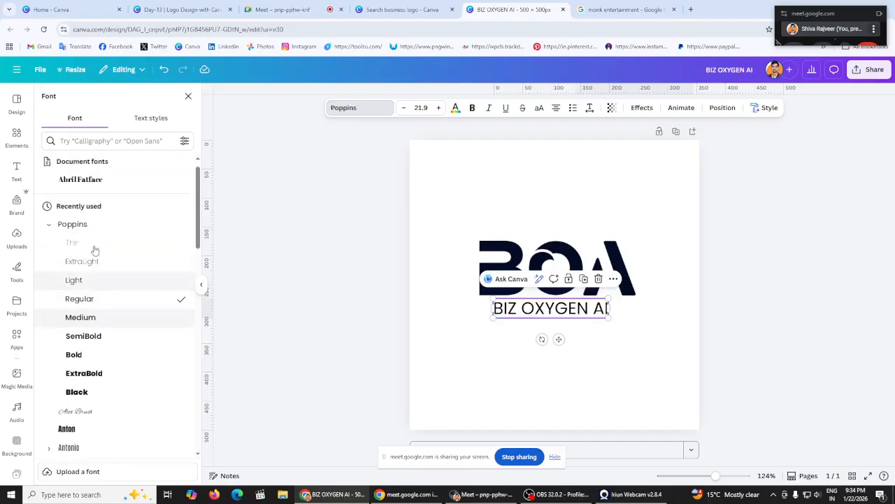
pyautogui.click(103, 270)
pyautogui.click(105, 290)
pyautogui.moveTo(558, 308); pyautogui.dragTo(560, 308)
pyautogui.click(300, 250)
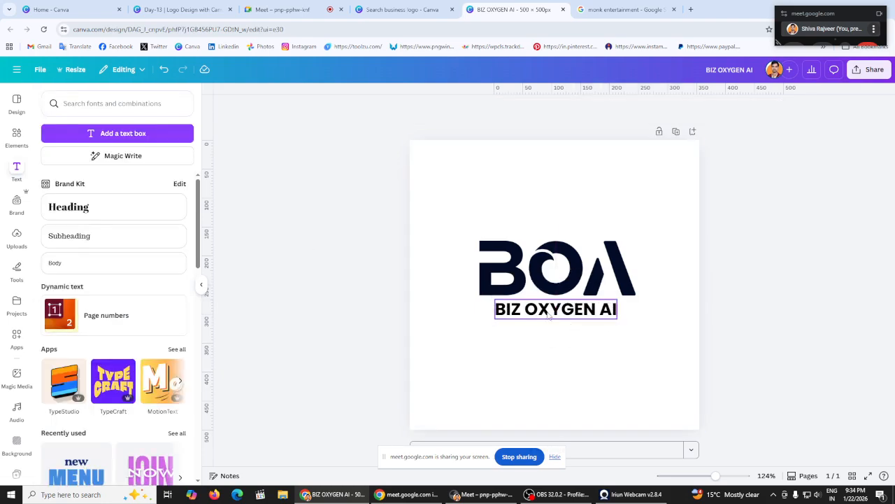
# Add a circle shape, enlarge it and centre it behind the BOA text
pyautogui.click(16, 137)
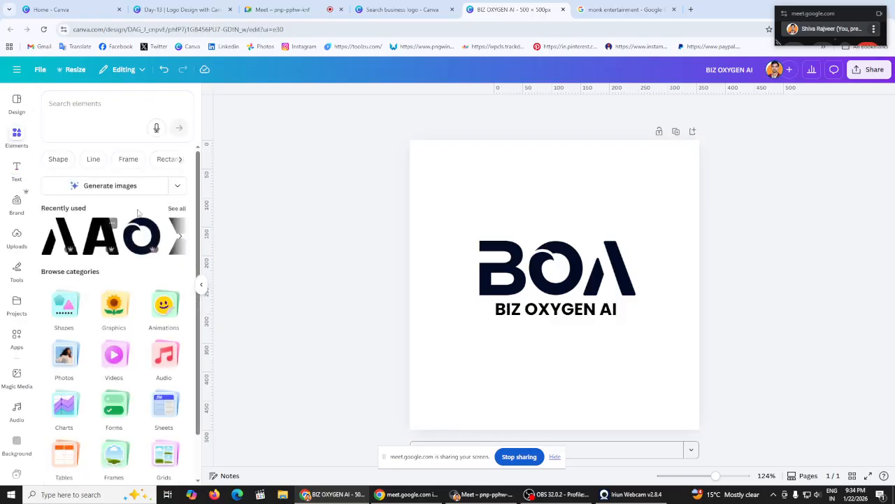
pyautogui.click(62, 161)
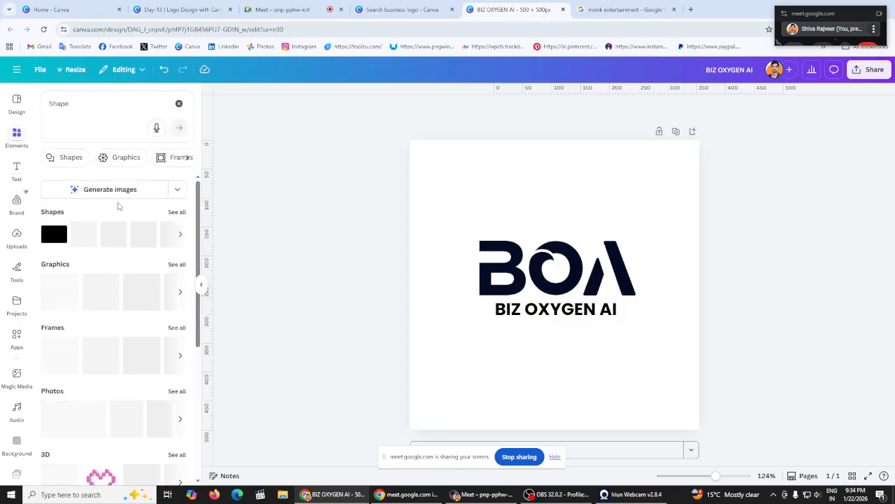
pyautogui.click(184, 232)
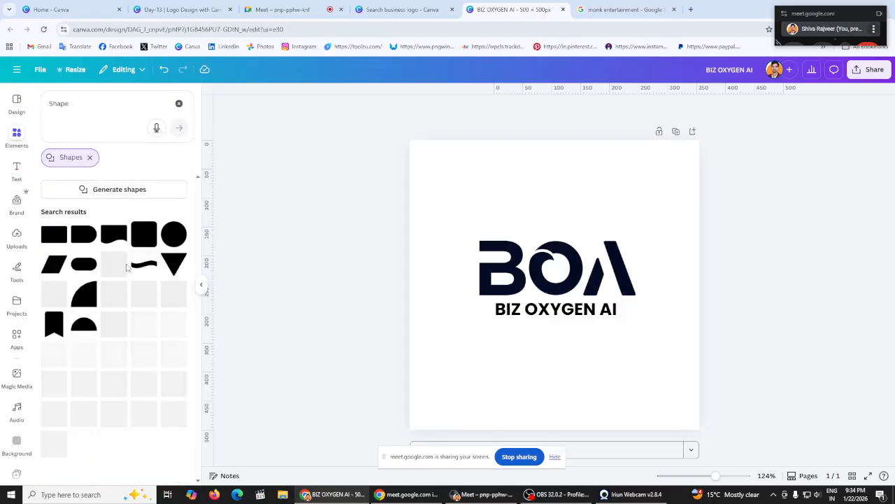
pyautogui.click(174, 238)
pyautogui.moveTo(512, 242); pyautogui.dragTo(240, 184)
pyautogui.moveTo(515, 211); pyautogui.dragTo(569, 256)
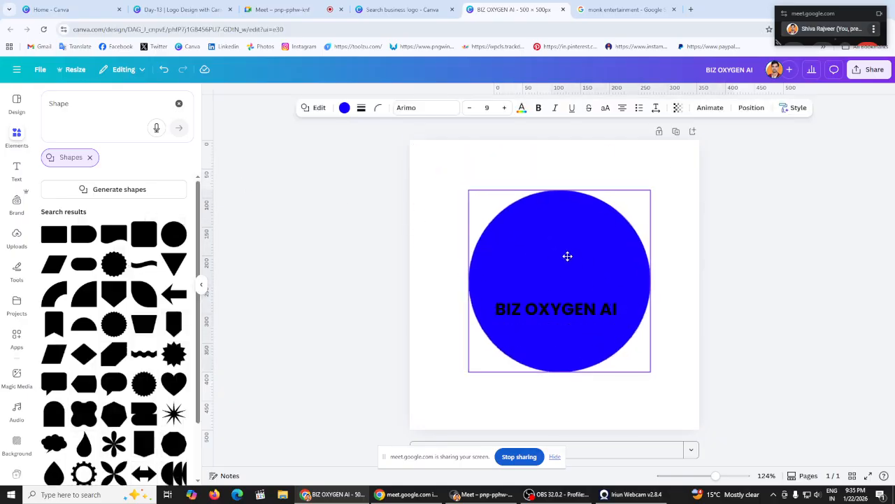
# Make the circle's fill white and send it backward behind the BOA logo
pyautogui.click(345, 107)
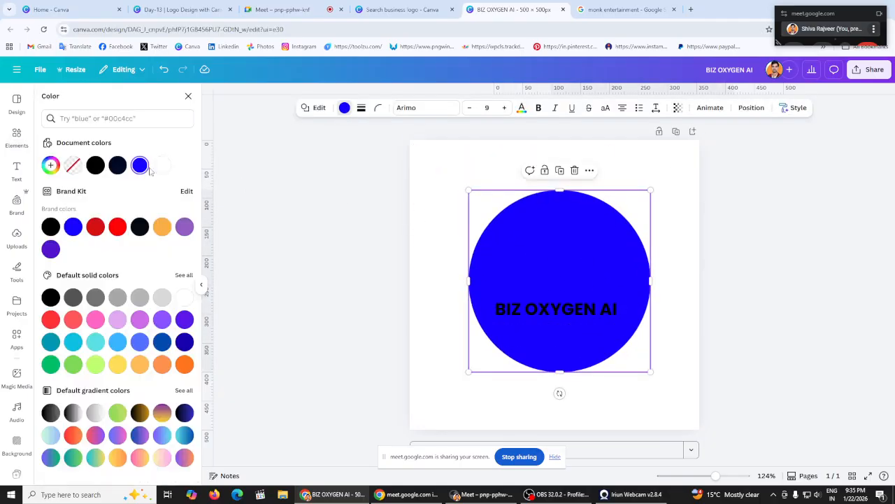
pyautogui.click(162, 165)
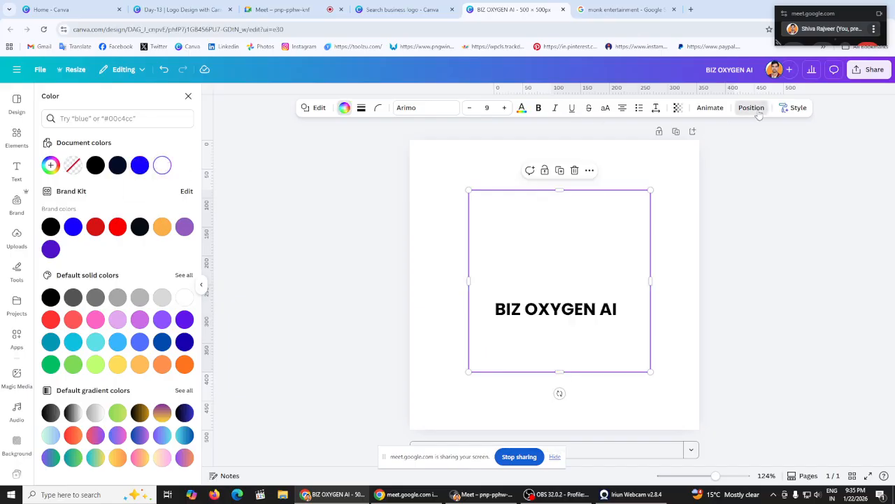
pyautogui.click(751, 108)
pyautogui.click(147, 145)
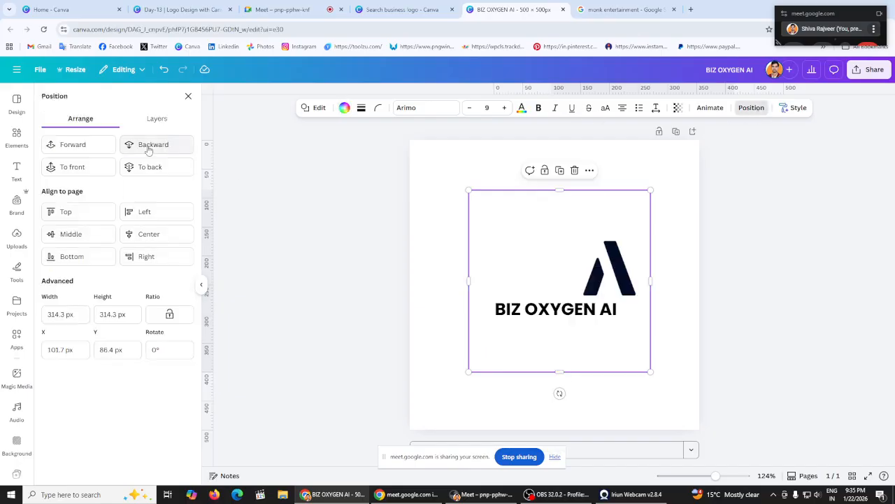
# Make the page background orange and move the circle logo up slightly
pyautogui.click(353, 240)
pyautogui.click(580, 108)
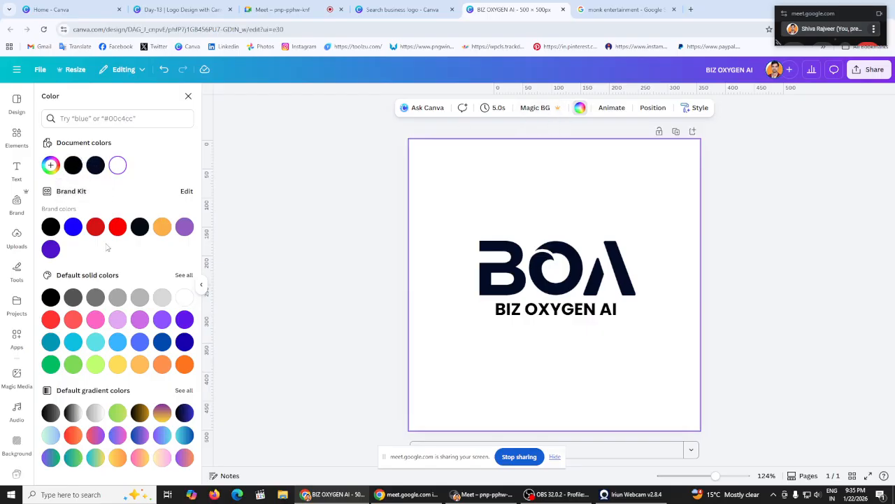
pyautogui.click(163, 229)
pyautogui.click(308, 221)
pyautogui.click(579, 211)
pyautogui.moveTo(578, 210); pyautogui.dragTo(577, 205)
pyautogui.moveTo(322, 226); pyautogui.dragTo(297, 294)
# Recolour the BIZ OXYGEN AI text dark navy
pyautogui.click(558, 317)
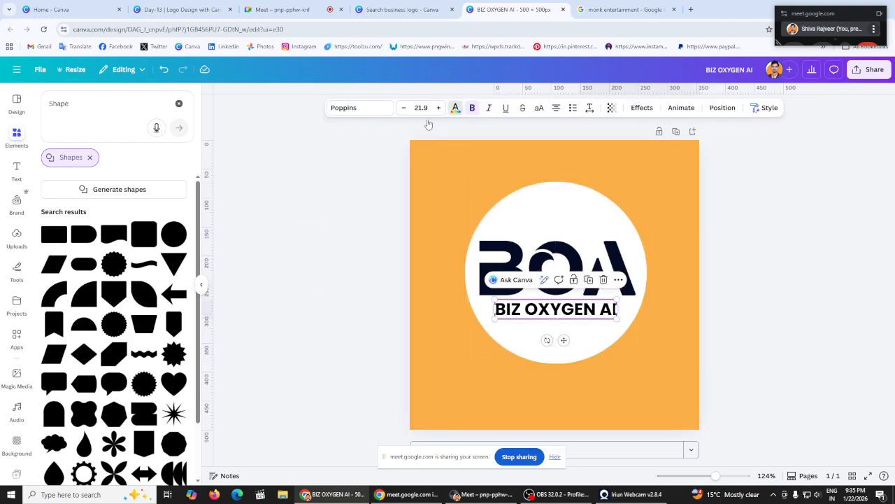
pyautogui.click(455, 108)
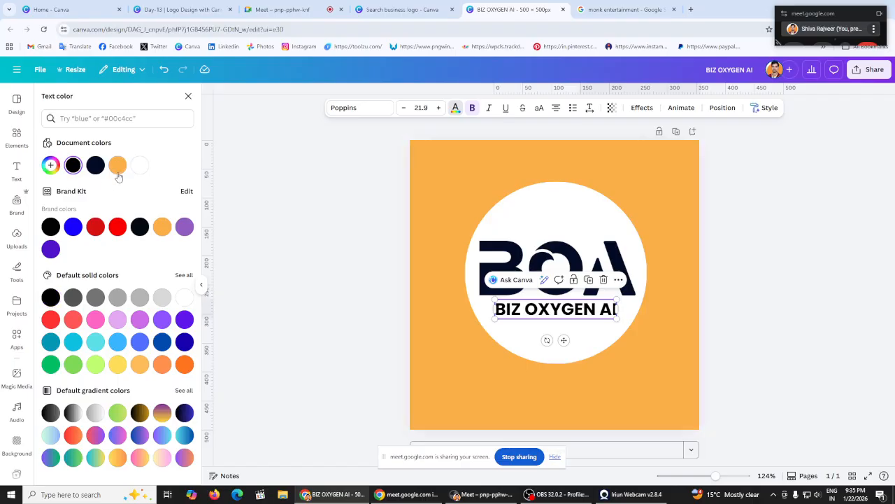
pyautogui.click(95, 165)
pyautogui.click(311, 193)
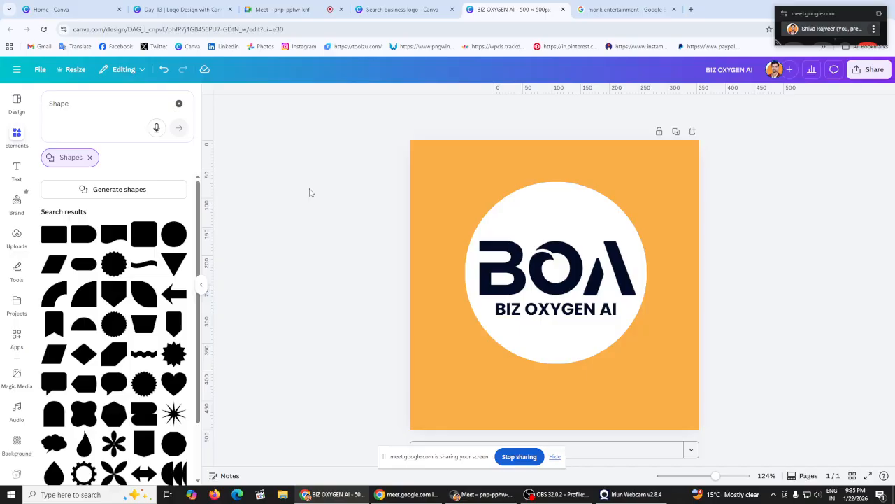
# Give the white circle a thin solid dark navy outline of weight 2
pyautogui.click(534, 204)
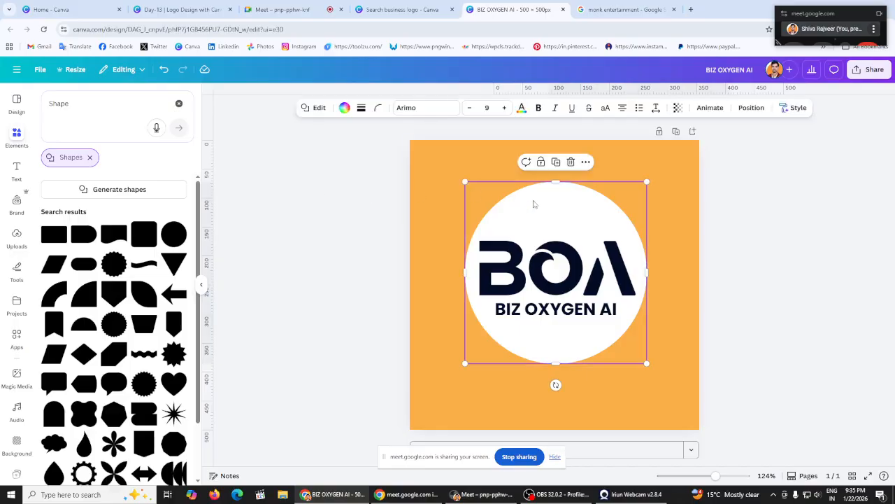
pyautogui.click(363, 111)
pyautogui.moveTo(303, 176); pyautogui.dragTo(304, 176)
pyautogui.click(353, 107)
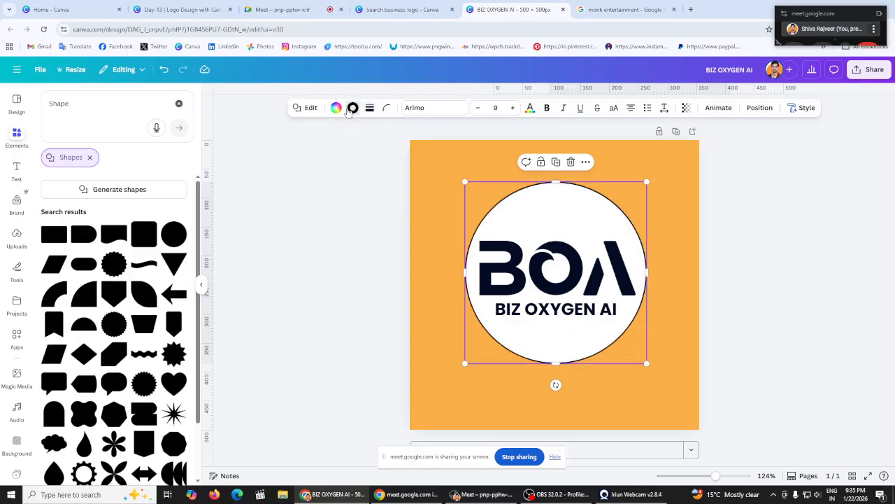
pyautogui.click(95, 165)
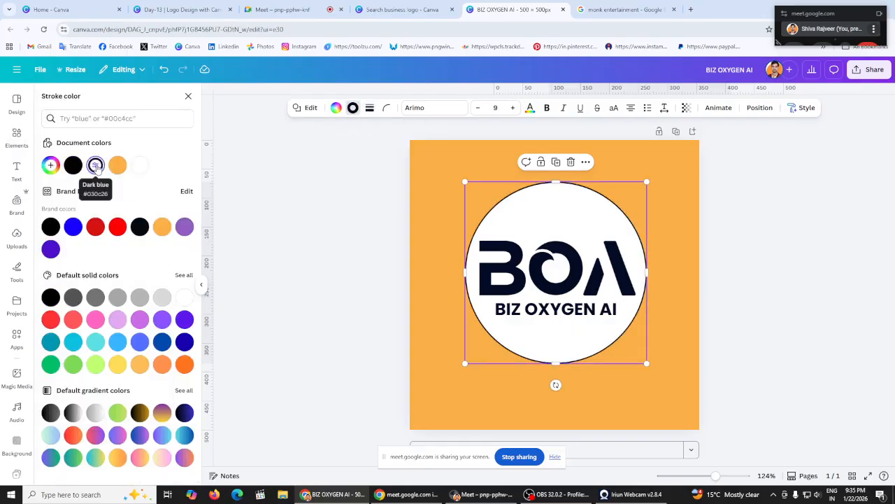
pyautogui.click(322, 208)
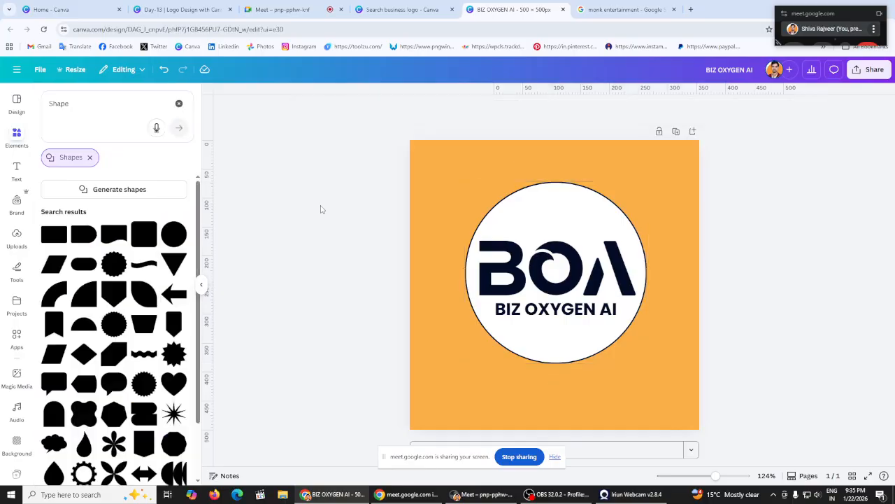
# Nudge the whole logo group slightly right and down, then duplicate the page as Page 2
pyautogui.moveTo(348, 174); pyautogui.dragTo(693, 383)
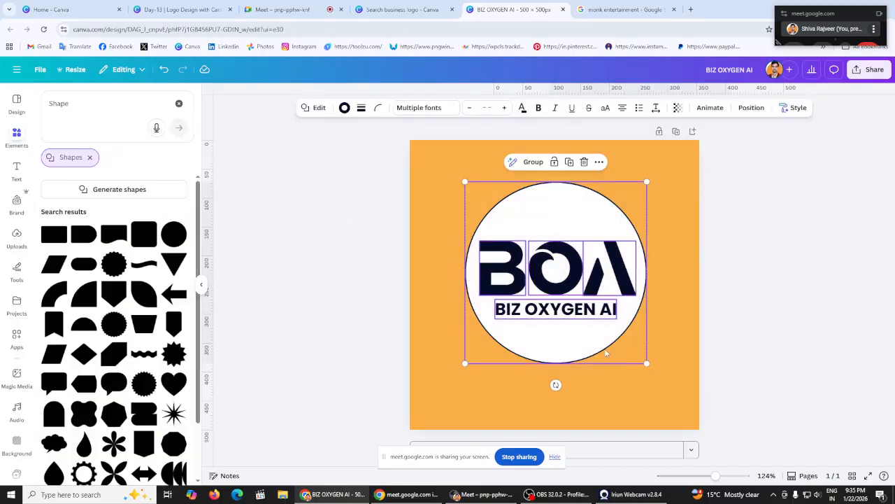
pyautogui.moveTo(605, 349); pyautogui.dragTo(607, 356)
pyautogui.click(784, 332)
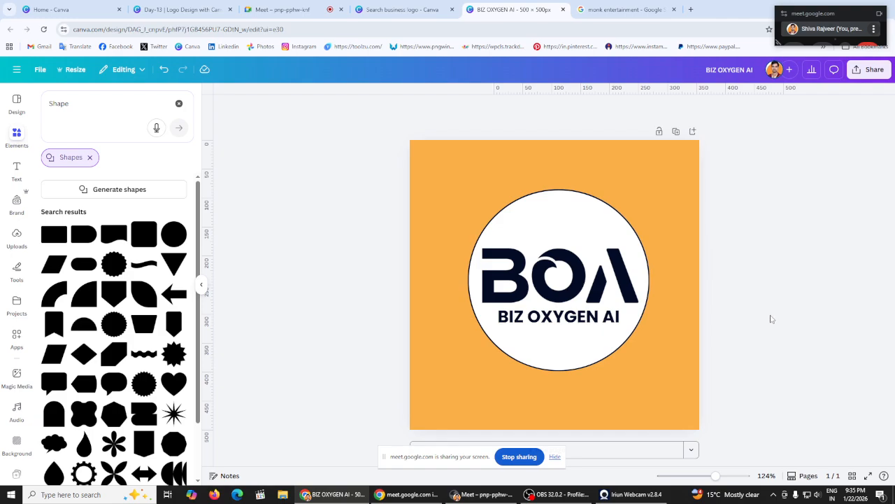
pyautogui.click(676, 131)
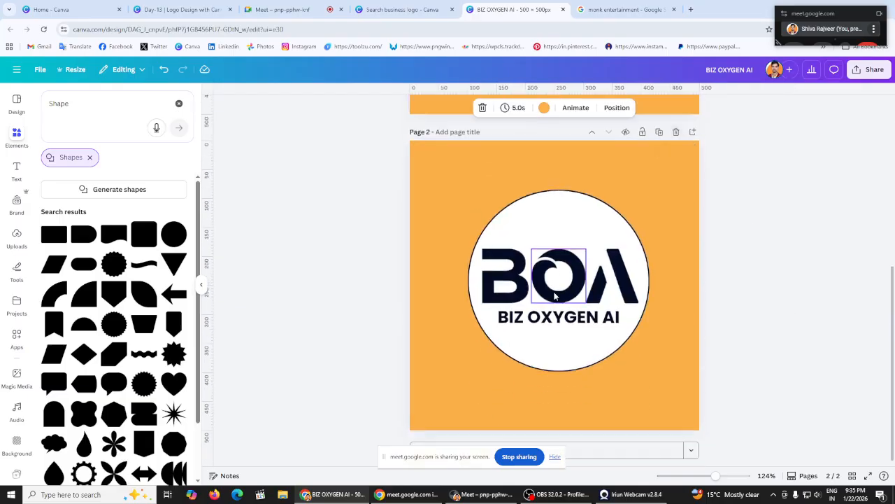
# On Page 2, duplicate the BIZ OXYGEN AI text and move the copy above BOA
pyautogui.click(553, 319)
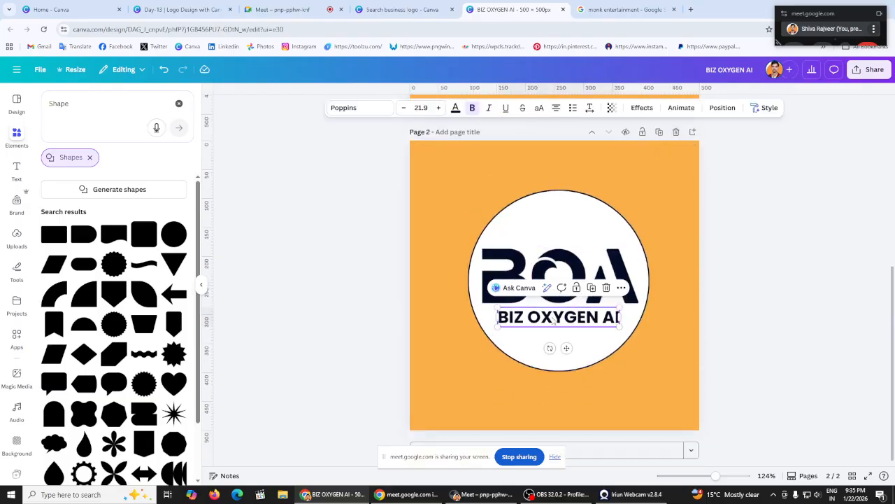
pyautogui.click(591, 287)
pyautogui.moveTo(574, 322); pyautogui.dragTo(573, 227)
# Apply a Curve effect of about 52 to the copied title so it arches along the circle's top
pyautogui.doubleClick(554, 228)
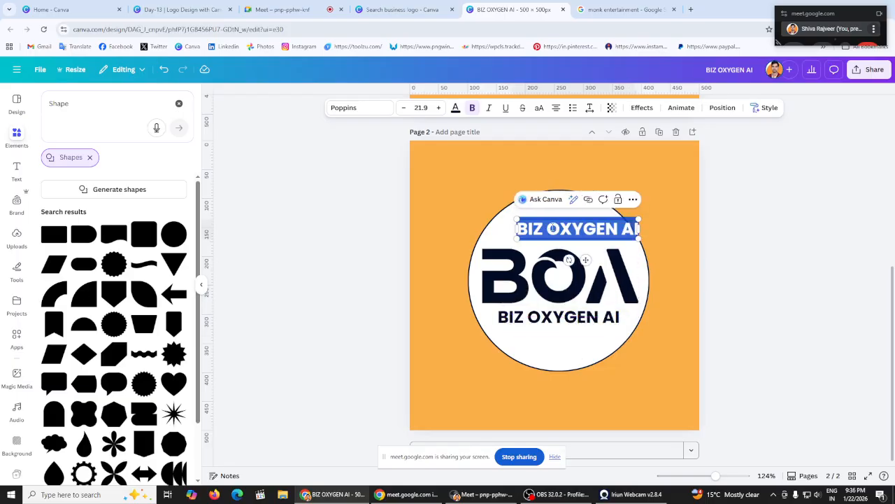
pyautogui.press('Escape')
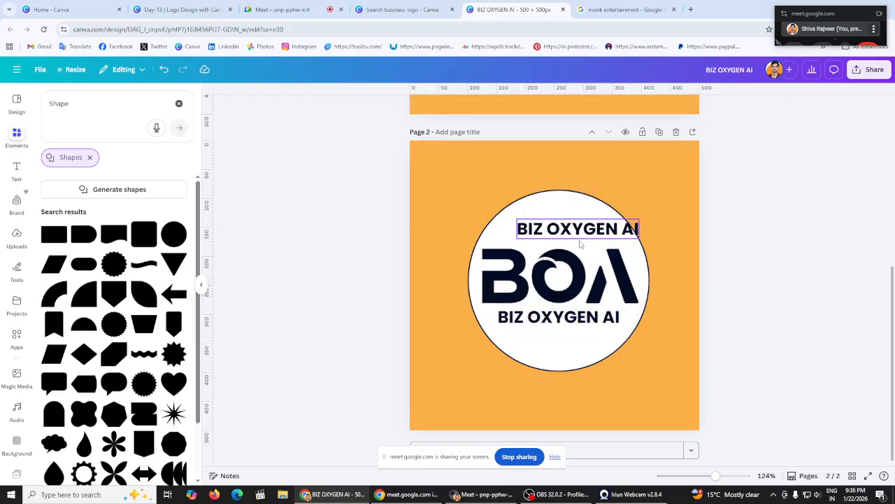
pyautogui.click(642, 108)
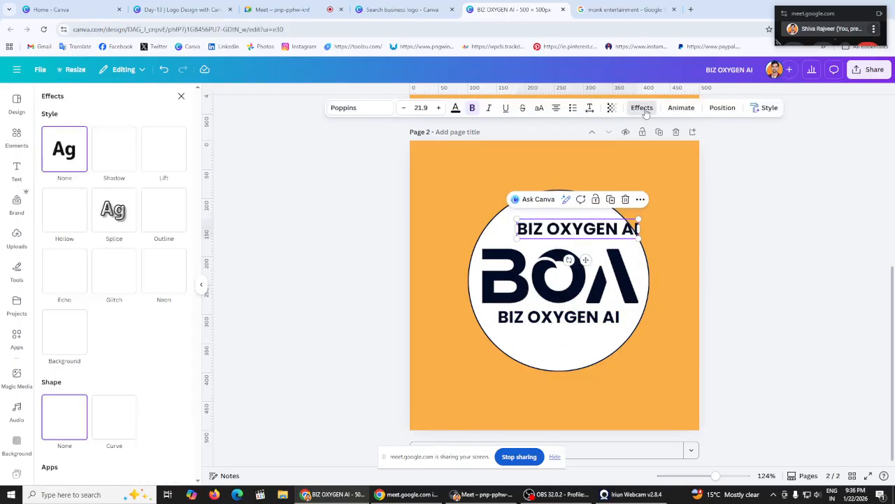
pyautogui.scroll(-1, 80, 406)
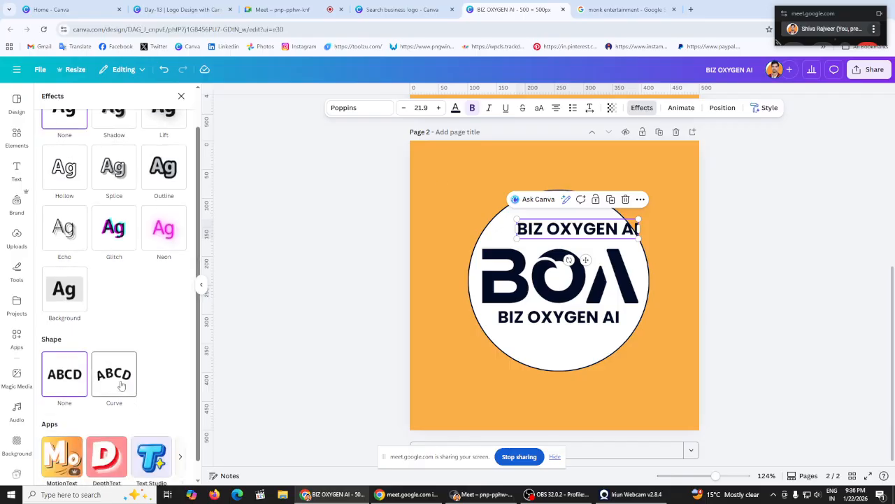
pyautogui.click(121, 385)
pyautogui.scroll(-1, 119, 381)
pyautogui.moveTo(106, 377)
pyautogui.mouseDown()
pyautogui.moveTo(97, 376)
pyautogui.moveTo(104, 376)
pyautogui.mouseUp()
pyautogui.moveTo(580, 224); pyautogui.dragTo(580, 222)
pyautogui.click(310, 214)
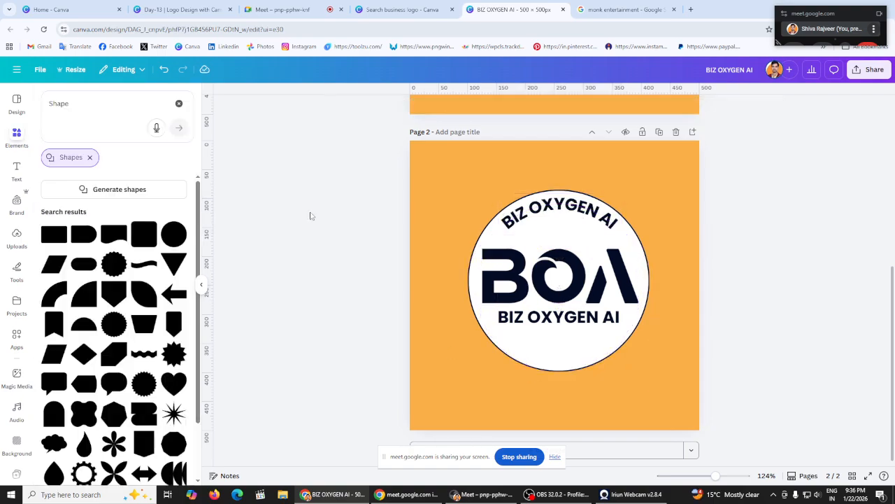
# Add a 247 × 247 px dark navy circle centred in the white circle and sent behind the logo
pyautogui.click(172, 235)
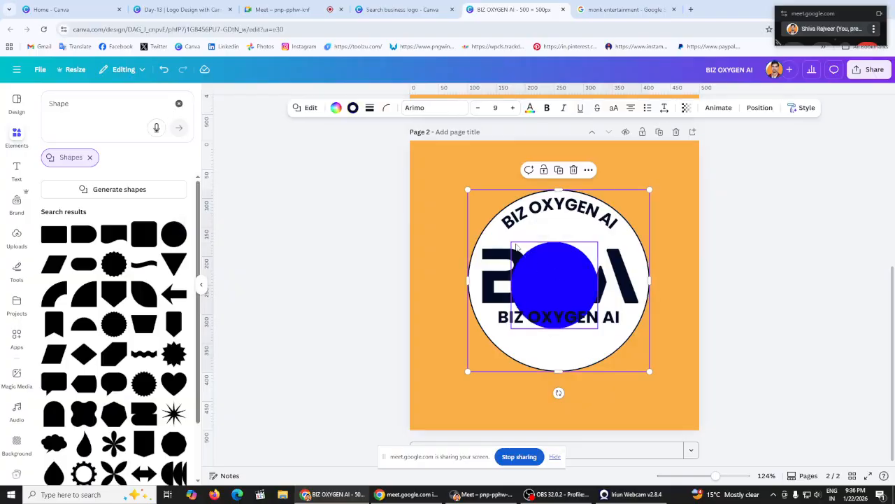
pyautogui.moveTo(512, 241); pyautogui.dragTo(469, 196)
pyautogui.moveTo(573, 265); pyautogui.dragTo(598, 277)
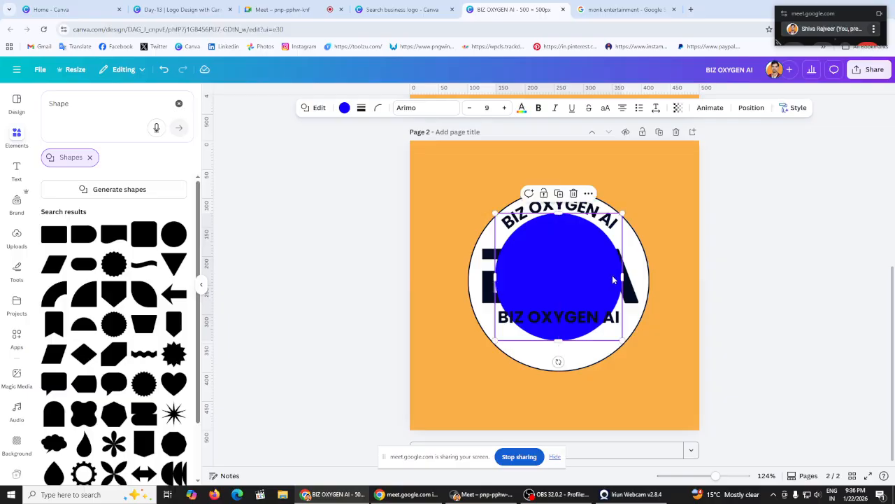
pyautogui.click(345, 109)
pyautogui.click(96, 166)
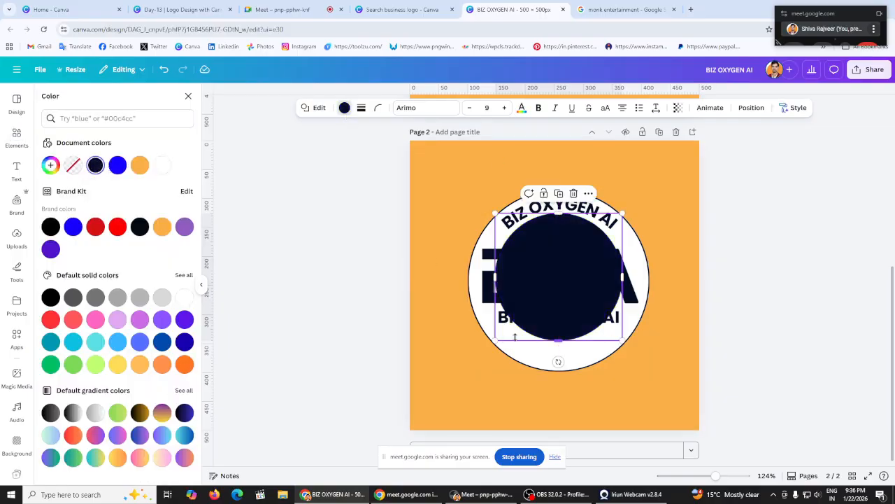
pyautogui.moveTo(495, 340); pyautogui.dragTo(480, 356)
pyautogui.click(594, 310)
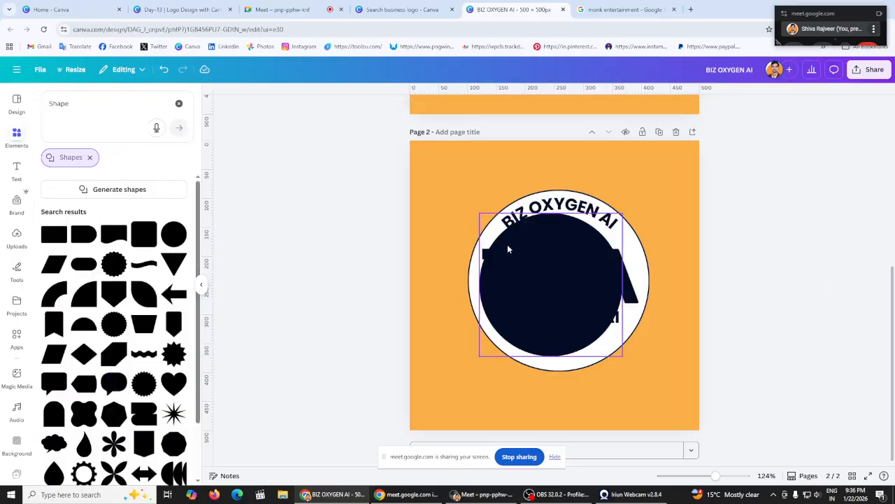
pyautogui.moveTo(501, 240); pyautogui.dragTo(545, 263)
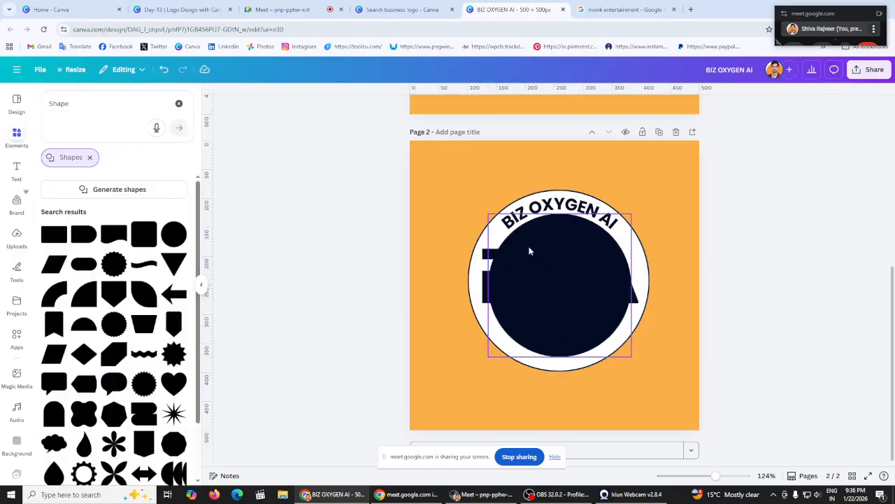
pyautogui.click(752, 108)
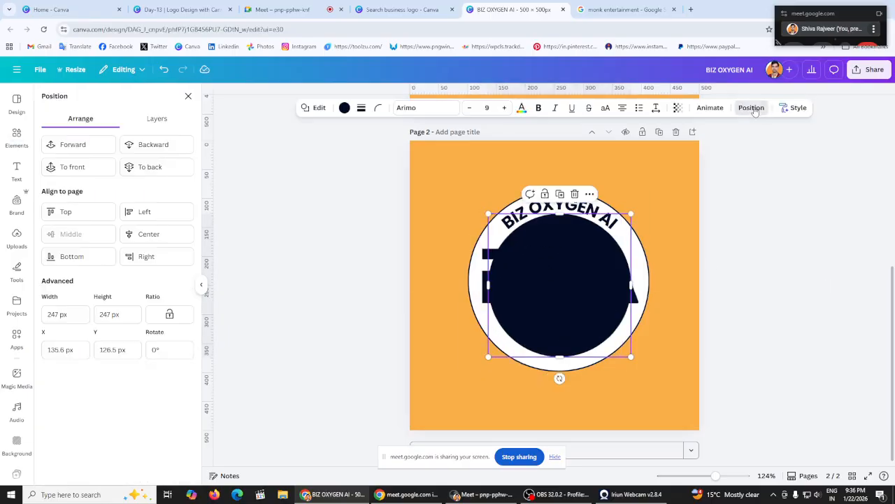
pyautogui.click(180, 150)
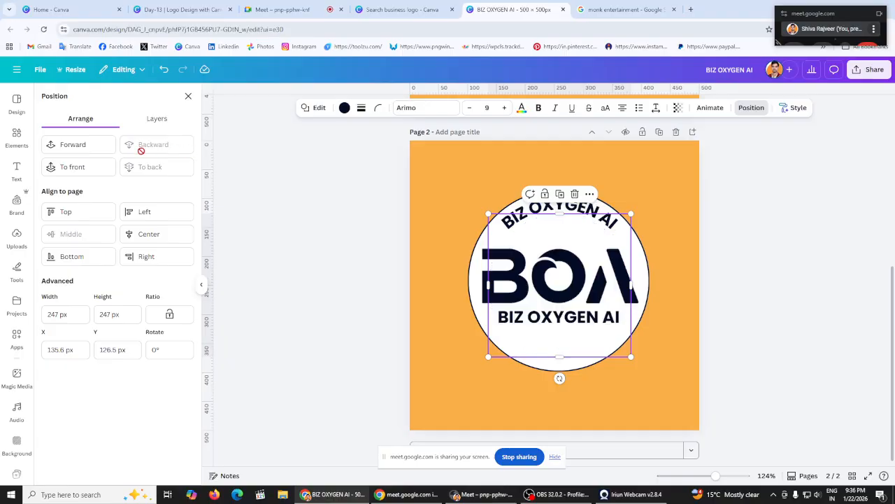
# Bring the navy circle forward and make the small rectangle white, moving it off the B
pyautogui.click(73, 144)
pyautogui.click(346, 228)
pyautogui.click(496, 259)
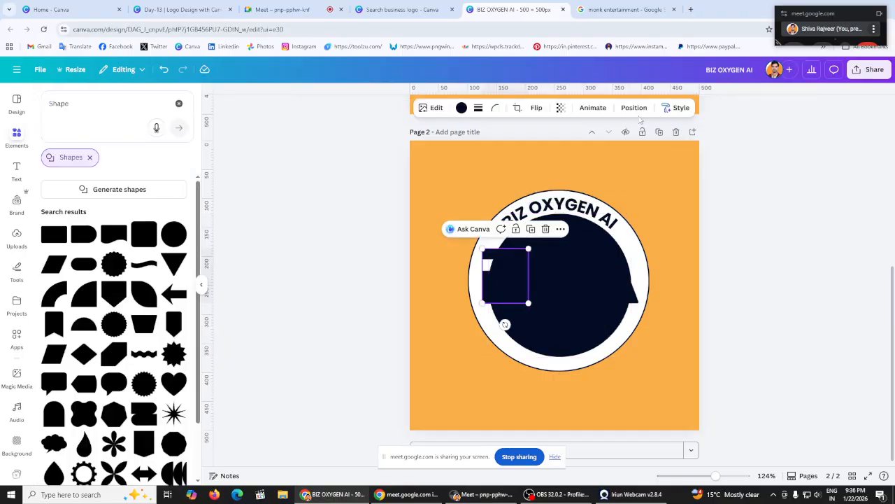
pyautogui.click(461, 108)
pyautogui.moveTo(502, 280); pyautogui.dragTo(552, 282)
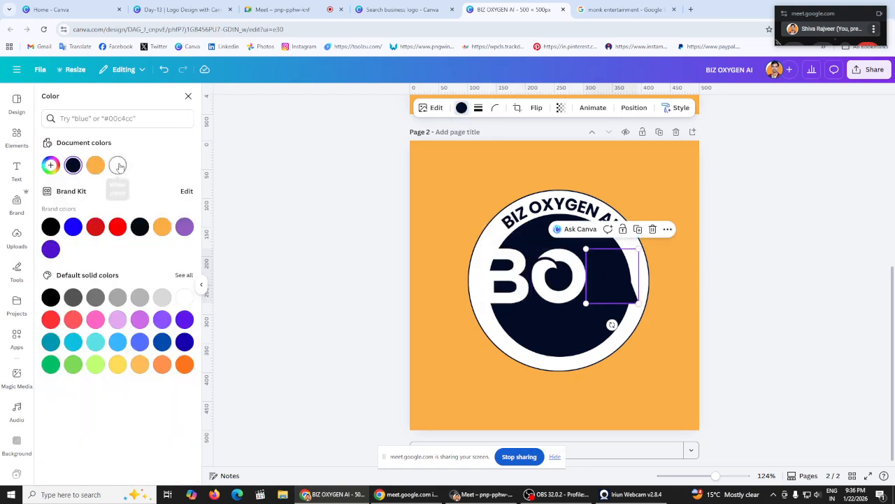
pyautogui.click(119, 166)
pyautogui.click(325, 206)
# Resize the letters O and A, undoing a trial resize of the B
pyautogui.click(512, 278)
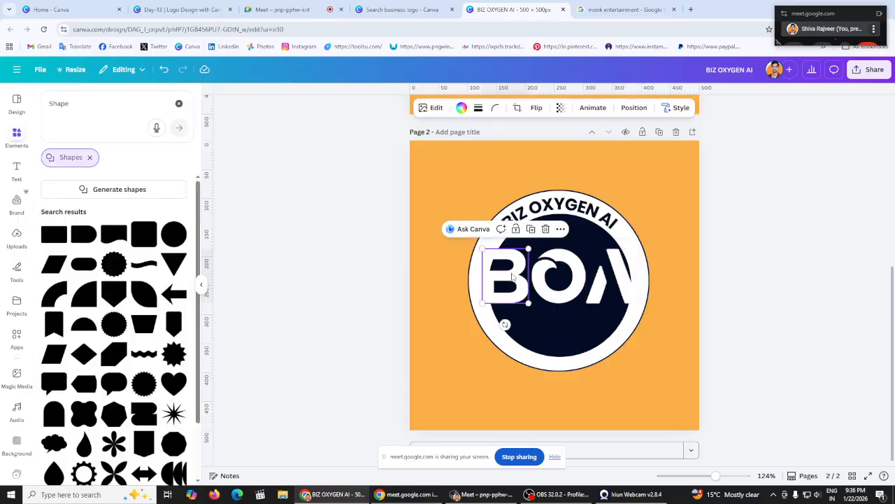
pyautogui.moveTo(528, 249); pyautogui.dragTo(515, 264)
pyautogui.hotkey('ctrl', 'z')
pyautogui.click(584, 267)
pyautogui.moveTo(585, 250); pyautogui.dragTo(569, 266)
pyautogui.click(609, 280)
pyautogui.moveTo(621, 276)
pyautogui.mouseDown()
pyautogui.moveTo(623, 254)
pyautogui.moveTo(599, 277)
pyautogui.moveTo(605, 270)
pyautogui.mouseUp()
# Shift the O right and nudge the A left so B, O and A sit evenly spaced
pyautogui.click(552, 276)
pyautogui.moveTo(552, 276); pyautogui.dragTo(569, 276)
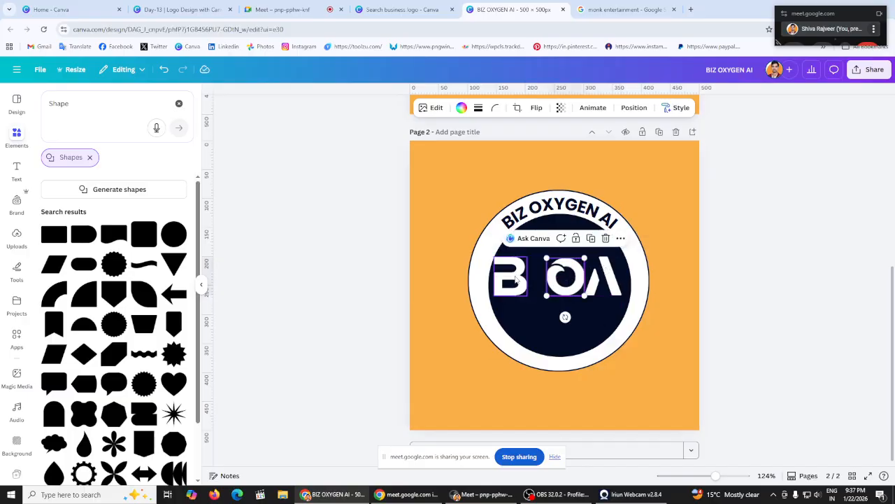
pyautogui.click(572, 278)
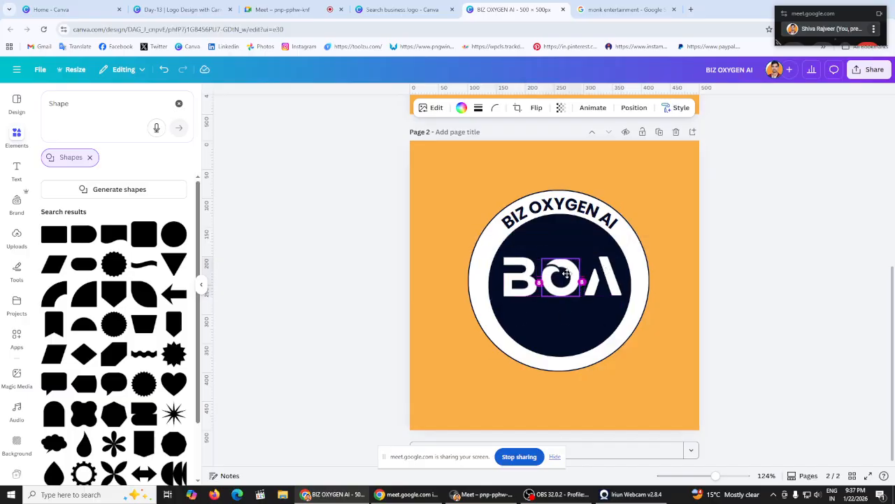
pyautogui.click(606, 278)
pyautogui.moveTo(605, 279); pyautogui.dragTo(602, 276)
pyautogui.click(784, 261)
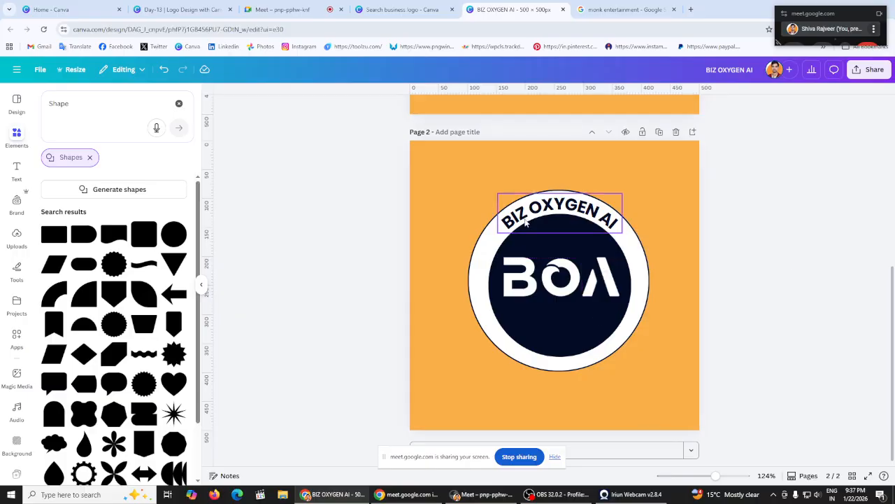
# Check the curved title's colour choices, leaving them unchanged
pyautogui.click(454, 111)
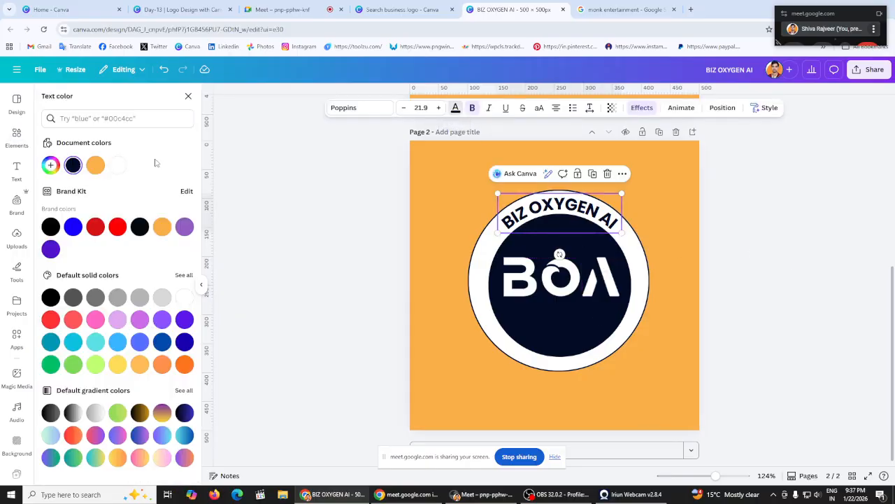
pyautogui.click(337, 224)
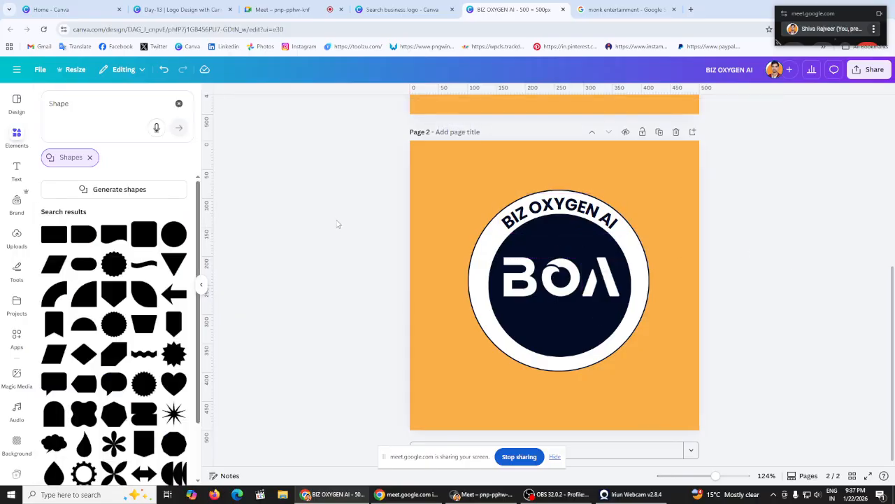
pyautogui.scroll(5, 336, 224)
pyautogui.scroll(-5, 334, 249)
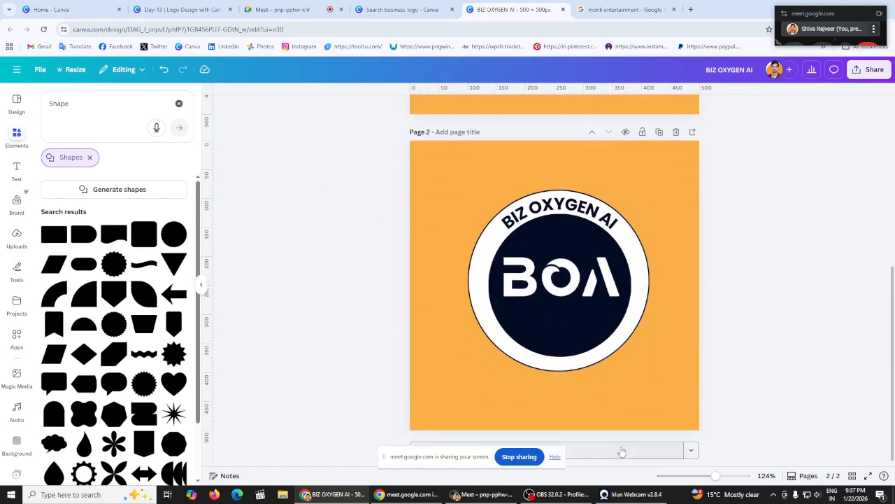
# Add a third page and place a stylised B graphic found by searching Elements graphics for B
pyautogui.click(647, 453)
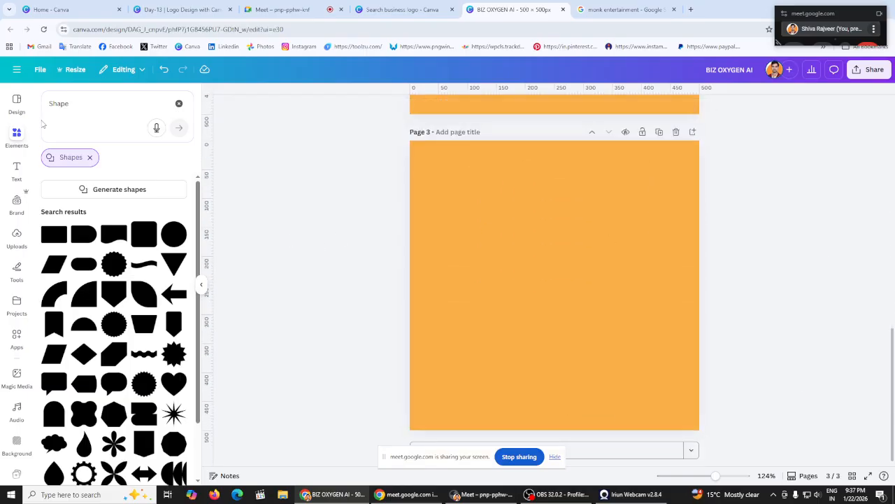
pyautogui.click(179, 103)
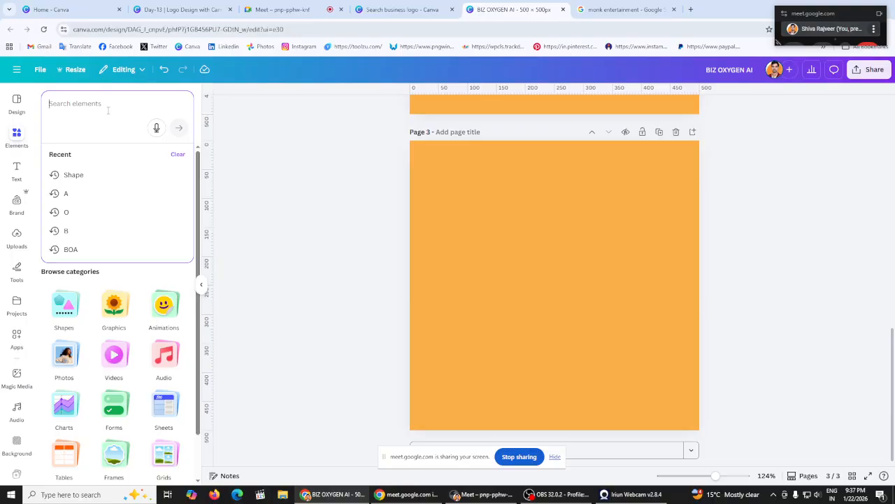
pyautogui.write('B')
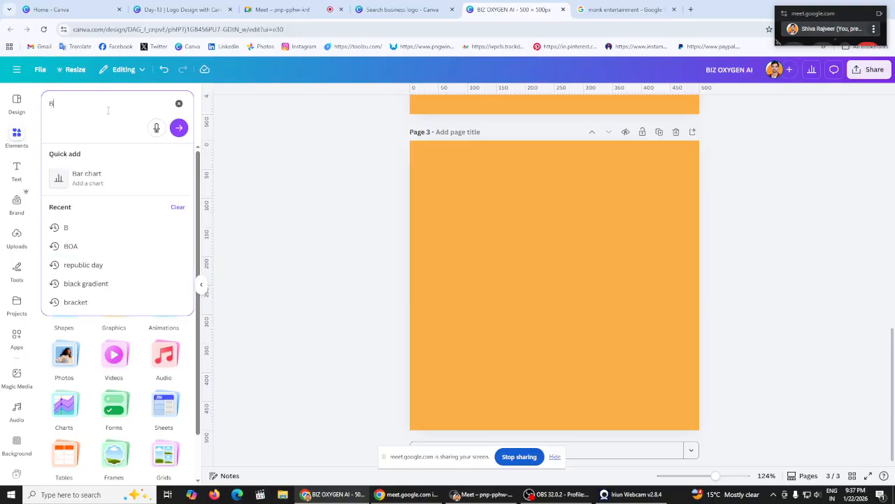
pyautogui.press('Return')
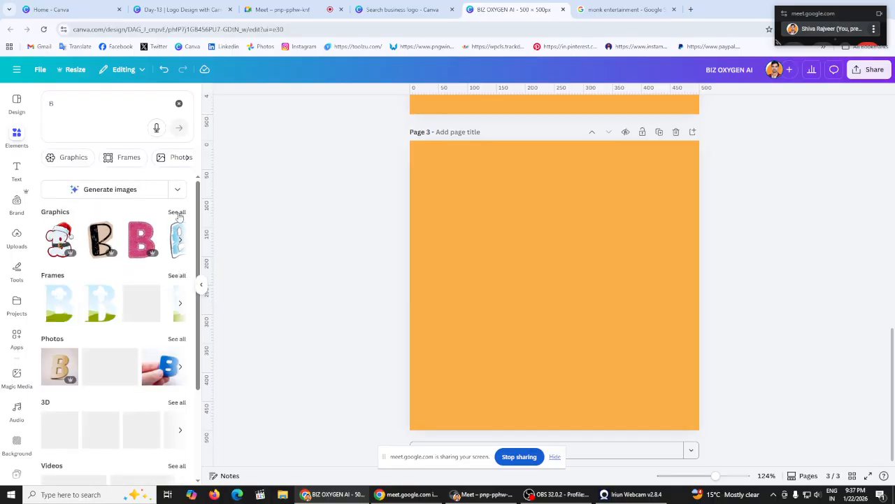
pyautogui.click(177, 212)
pyautogui.scroll(-3, 142, 283)
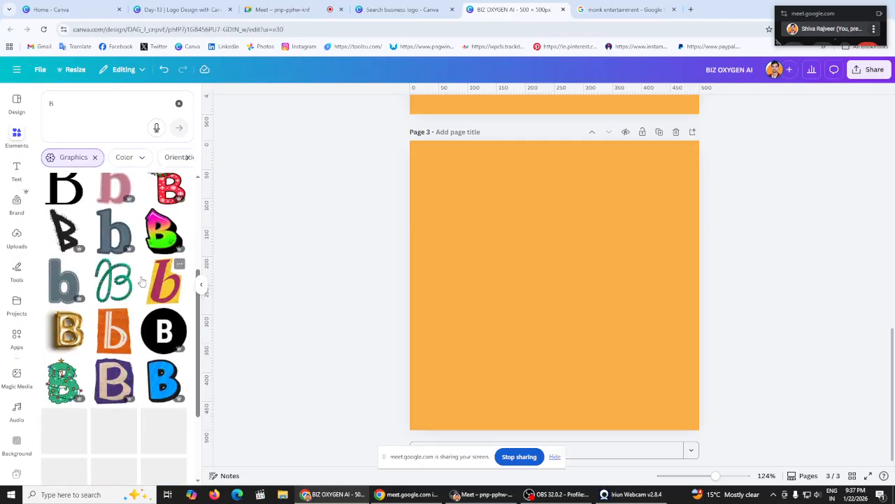
pyautogui.scroll(-2, 142, 281)
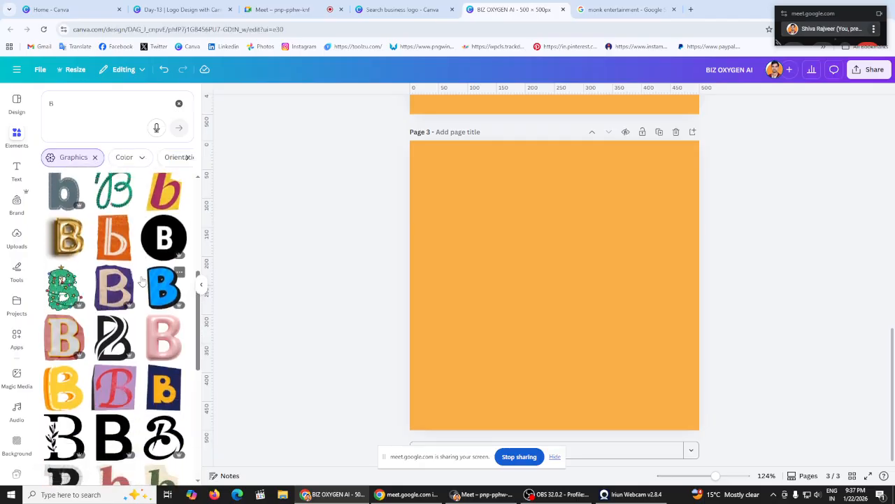
pyautogui.scroll(-2, 142, 282)
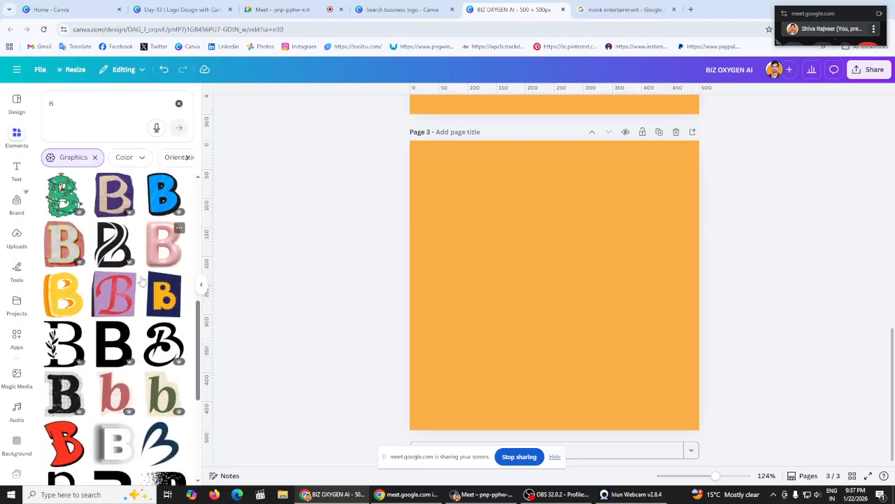
pyautogui.scroll(-2, 142, 281)
pyautogui.scroll(1, 126, 272)
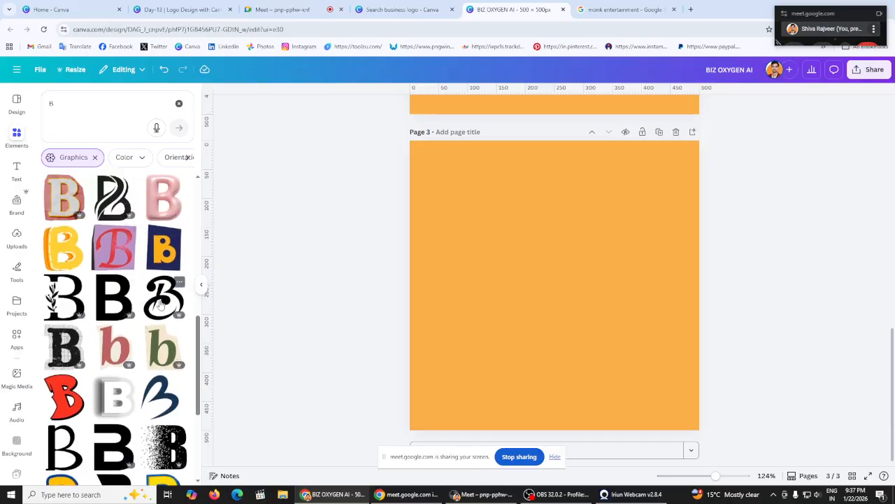
pyautogui.click(111, 207)
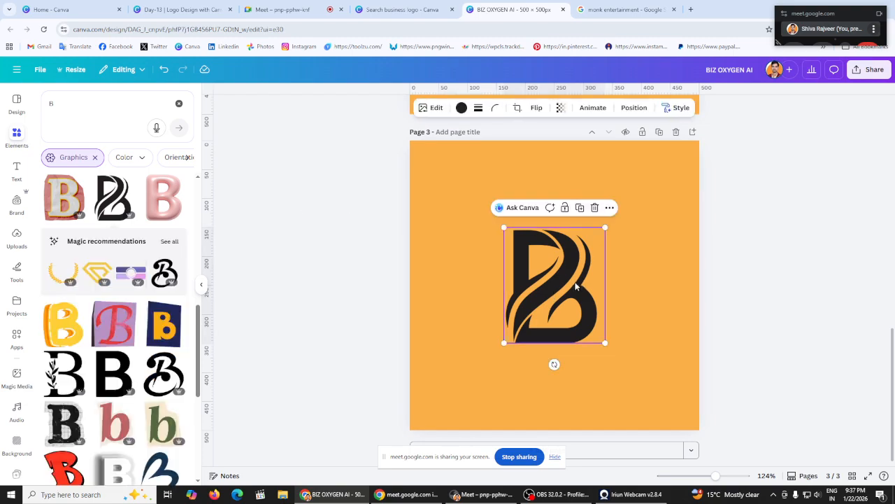
# Recolour the B graphic navy
pyautogui.click(462, 107)
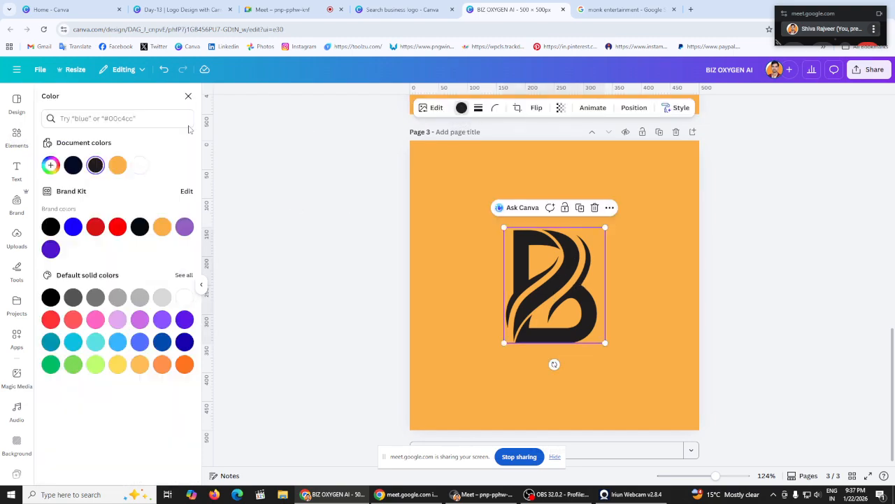
pyautogui.click(78, 164)
pyautogui.click(325, 208)
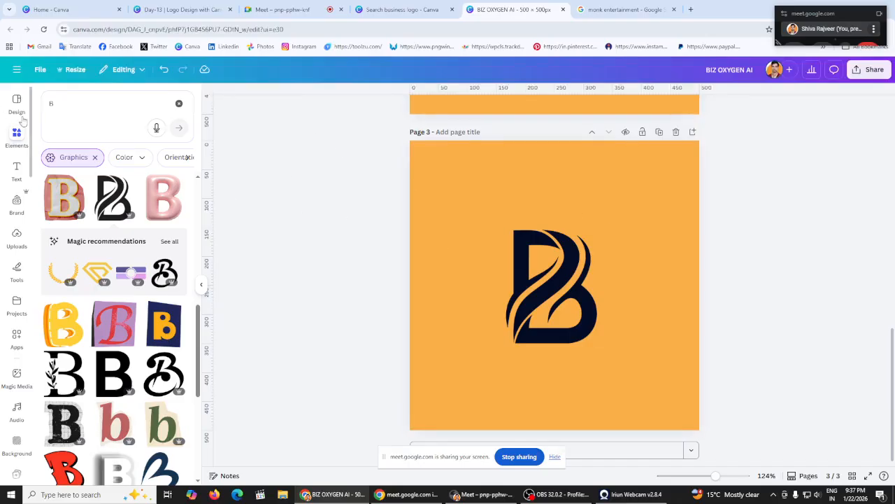
# Copy the BOA logo from page 2
pyautogui.click(179, 104)
pyautogui.scroll(3, 278, 200)
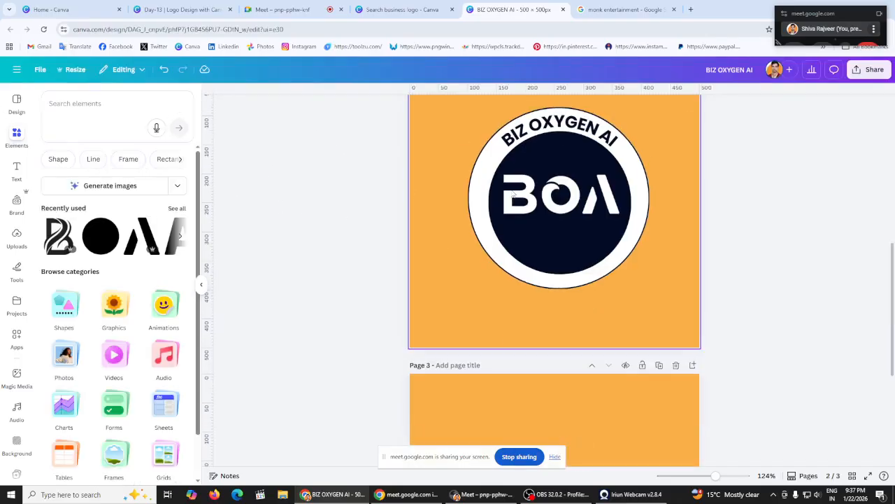
pyautogui.click(480, 178)
pyautogui.rightClick(480, 178)
pyautogui.click(532, 195)
pyautogui.scroll(-3, 528, 196)
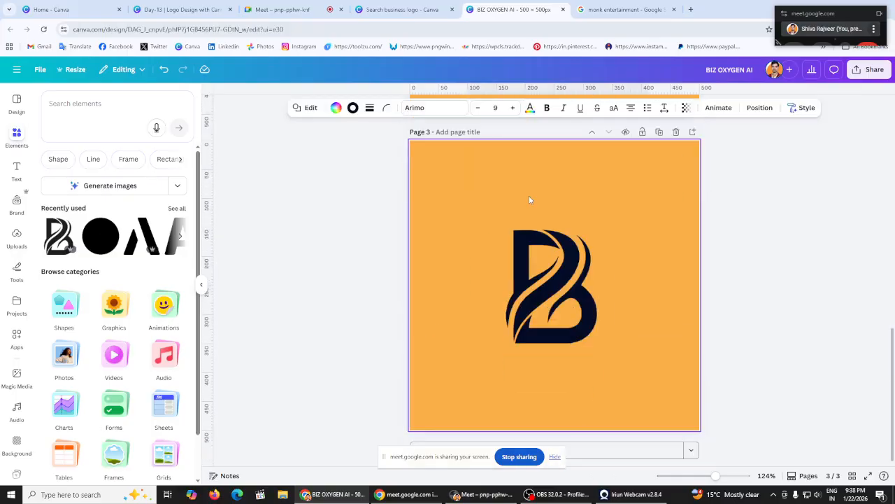
# Add a circle to page 3, enlarge it to the page centre and make it white
pyautogui.click(49, 160)
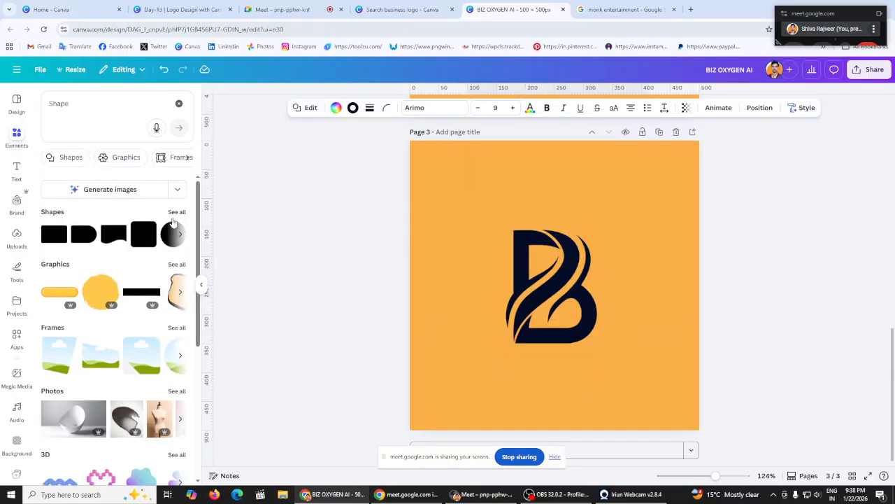
pyautogui.click(175, 209)
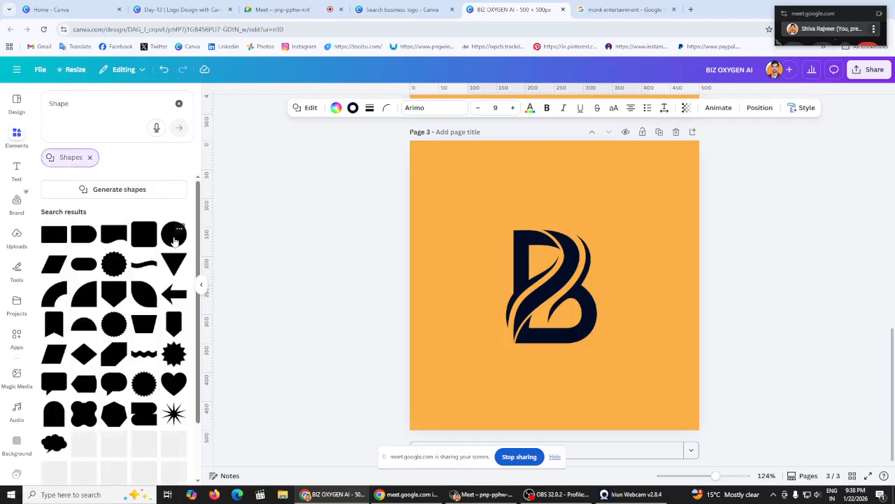
pyautogui.click(174, 235)
pyautogui.moveTo(512, 242); pyautogui.dragTo(556, 294)
pyautogui.click(345, 107)
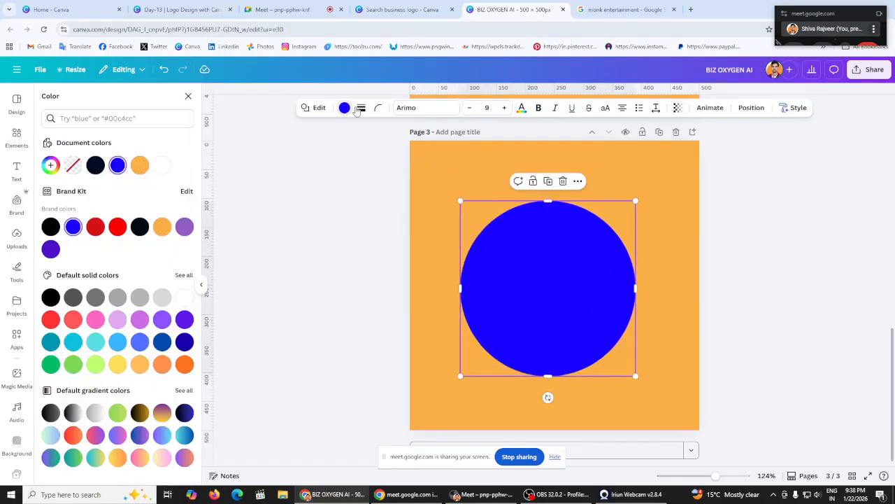
pyautogui.click(162, 165)
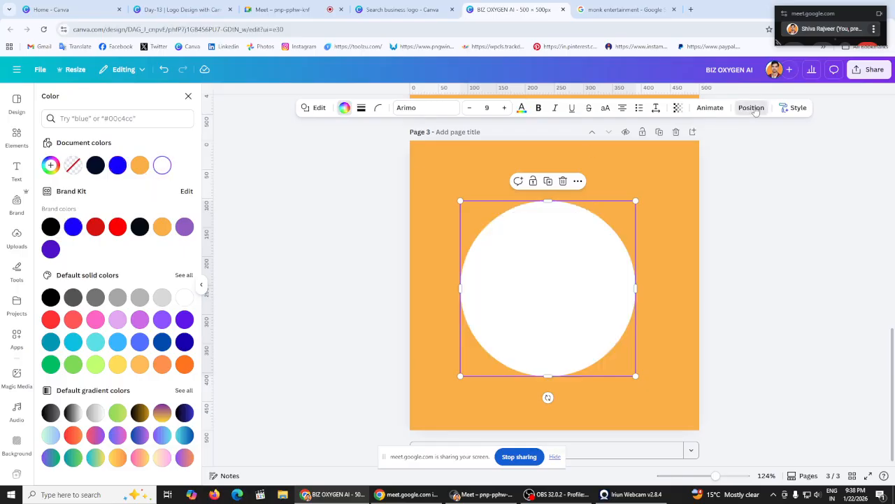
# Send the white circle behind the B, shrink it to about 289 px, and select both together
pyautogui.click(751, 108)
pyautogui.click(152, 145)
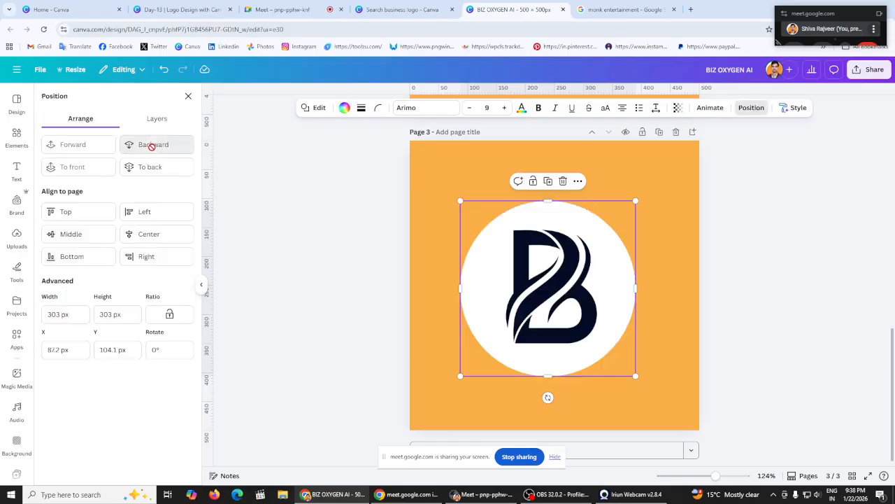
pyautogui.click(460, 380)
pyautogui.click(462, 375)
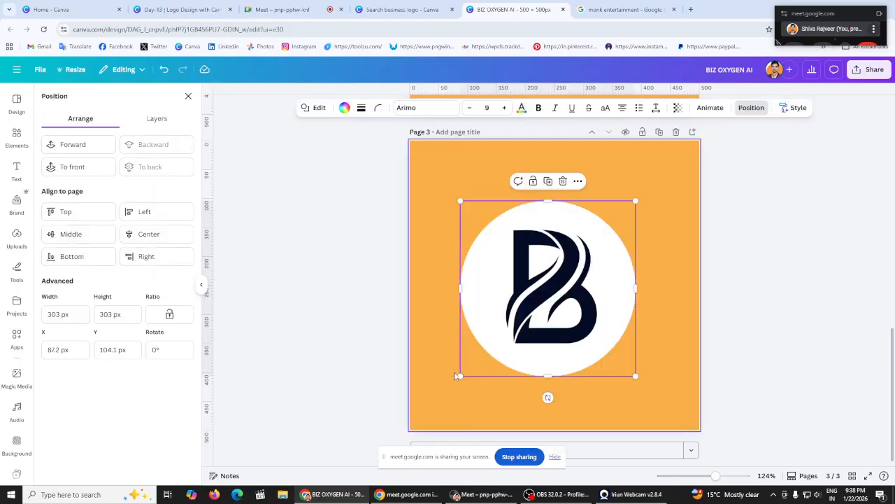
pyautogui.moveTo(460, 376); pyautogui.dragTo(467, 369)
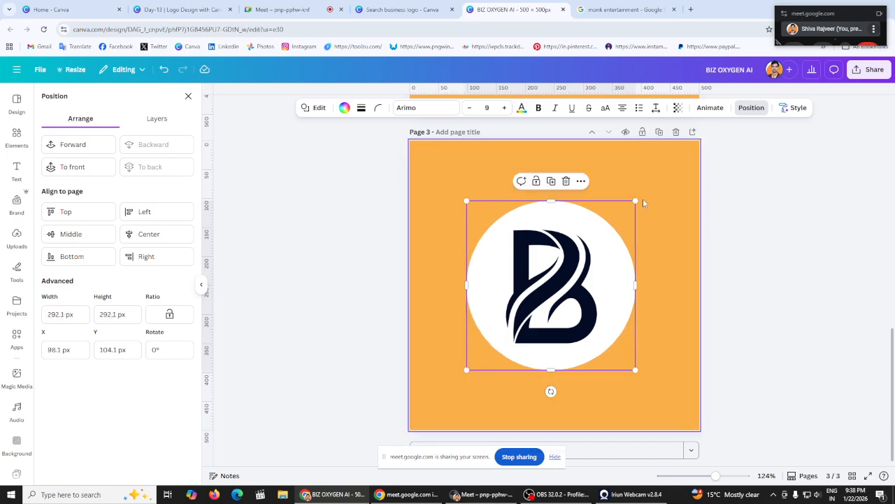
pyautogui.moveTo(636, 200); pyautogui.dragTo(633, 203)
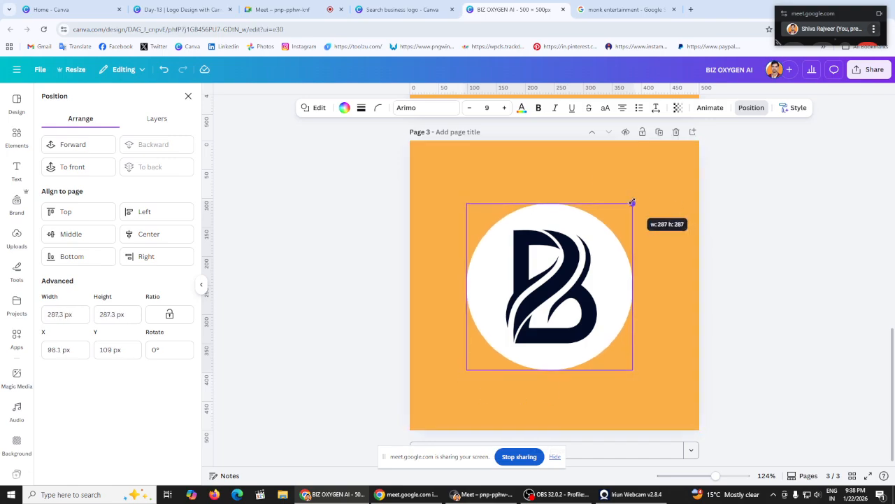
pyautogui.click(760, 236)
pyautogui.moveTo(313, 256); pyautogui.dragTo(644, 367)
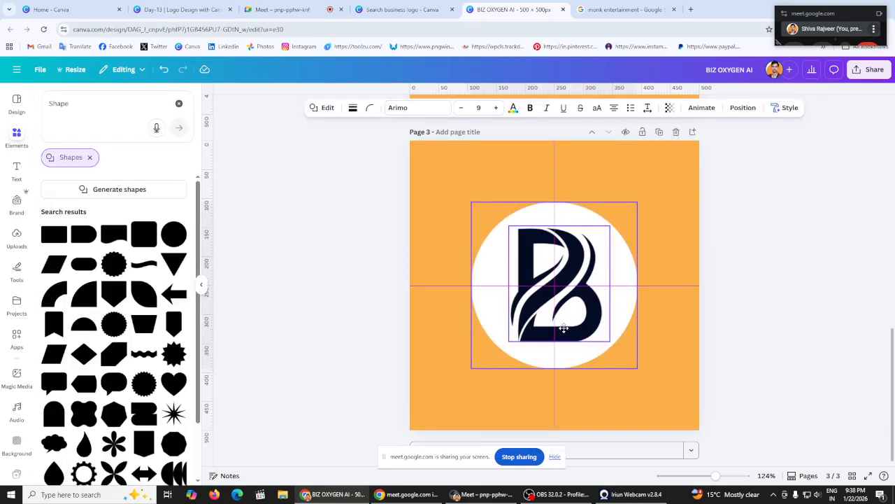
pyautogui.click(304, 255)
pyautogui.scroll(2, 302, 257)
pyautogui.scroll(-2, 303, 259)
pyautogui.scroll(8, 303, 257)
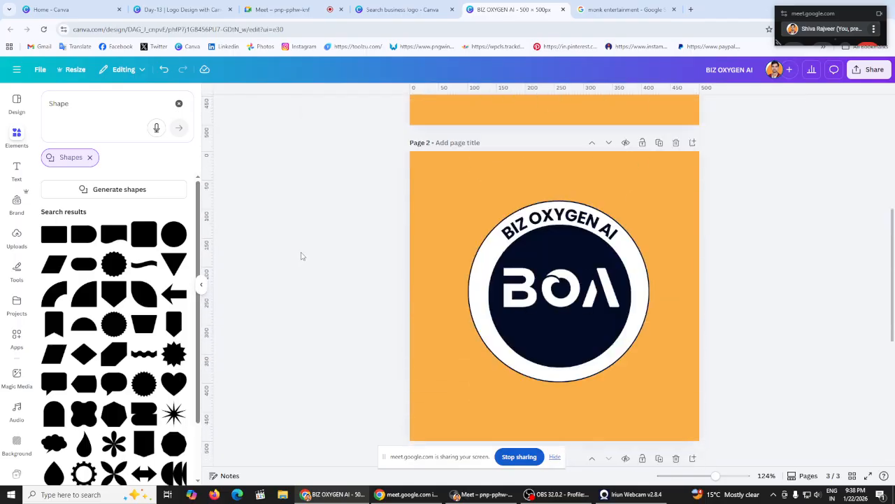
pyautogui.scroll(-4, 303, 256)
pyautogui.scroll(-4, 302, 256)
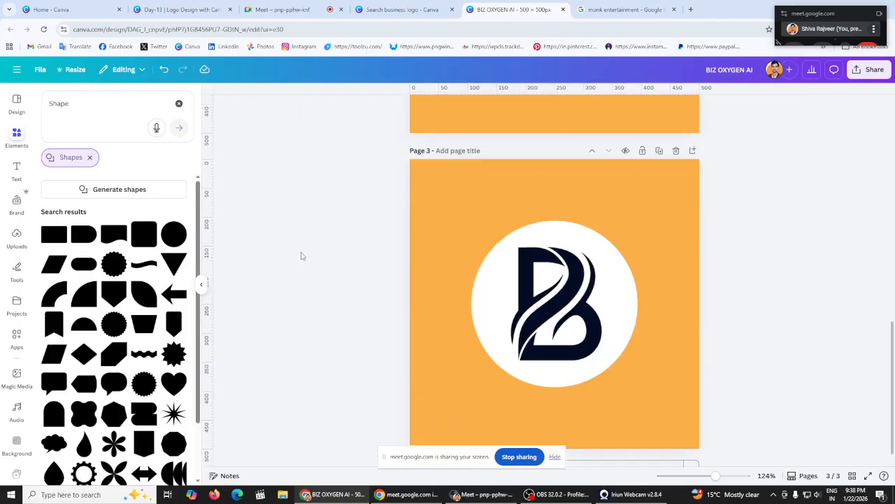
pyautogui.click(178, 103)
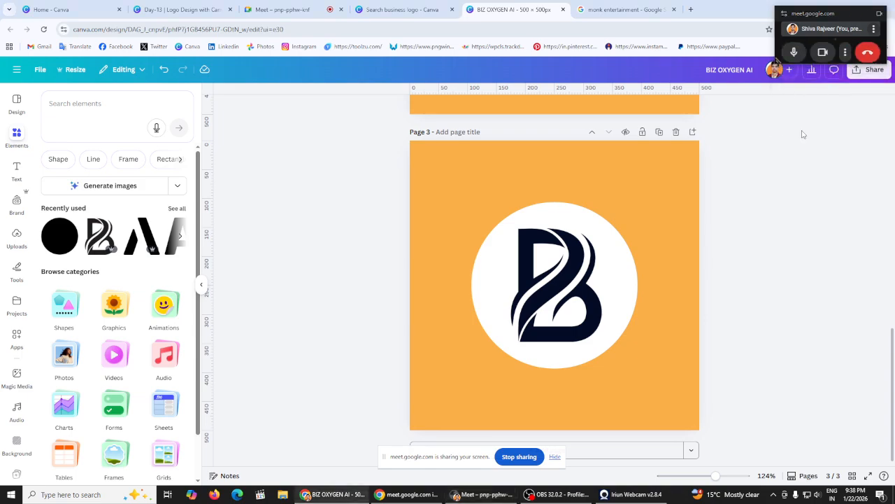
# Set the PNG download size to 3.125x (1,563 px) with a transparent background
pyautogui.click(871, 77)
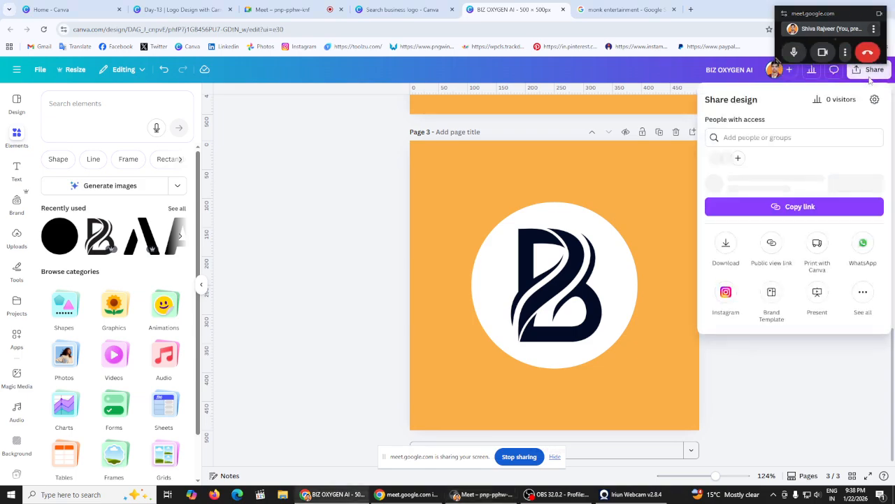
pyautogui.click(349, 161)
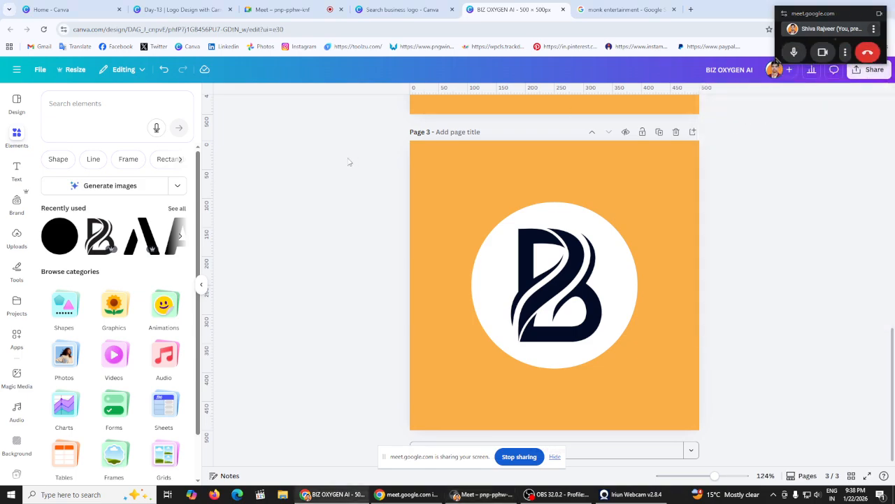
pyautogui.click(868, 72)
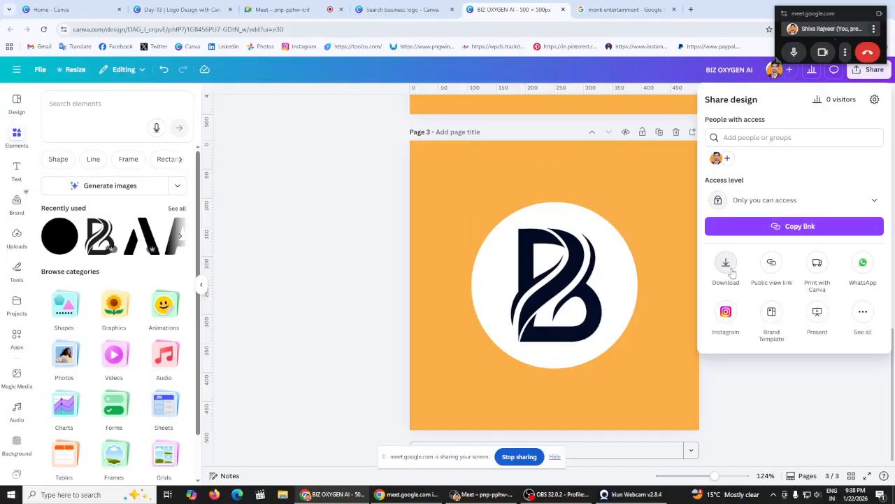
pyautogui.click(726, 266)
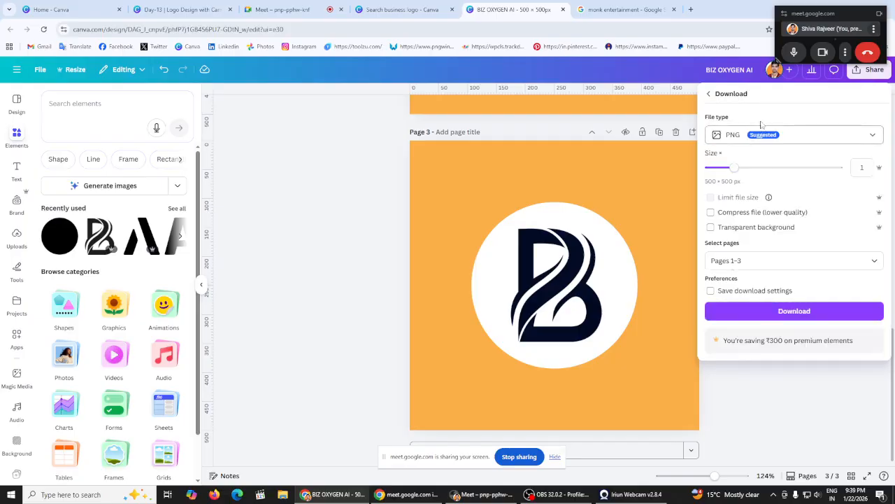
pyautogui.click(383, 210)
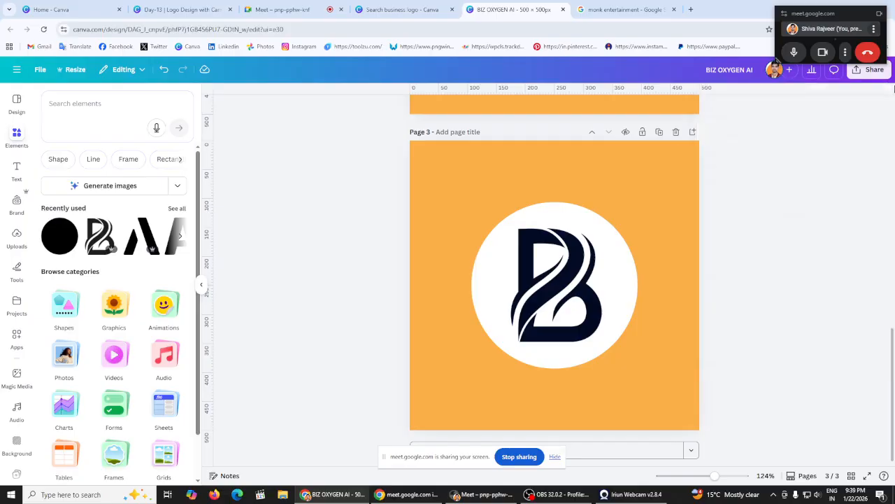
pyautogui.click(871, 69)
pyautogui.click(725, 270)
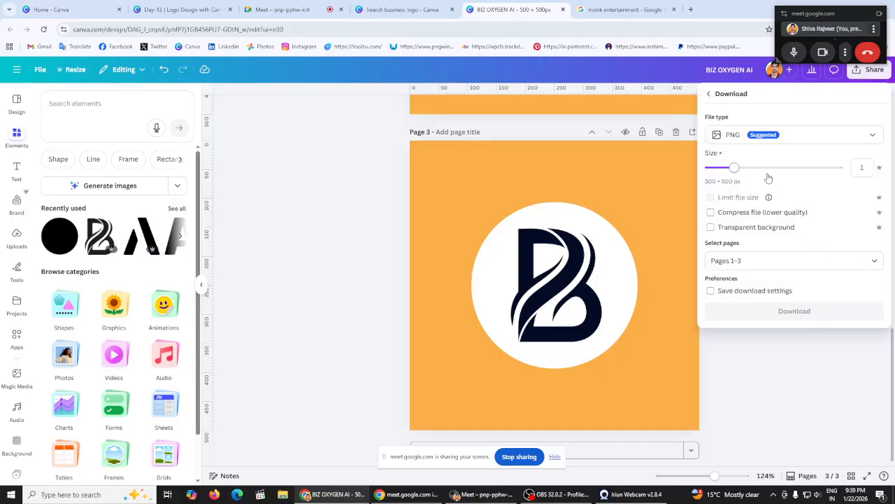
pyautogui.moveTo(735, 171); pyautogui.dragTo(856, 172)
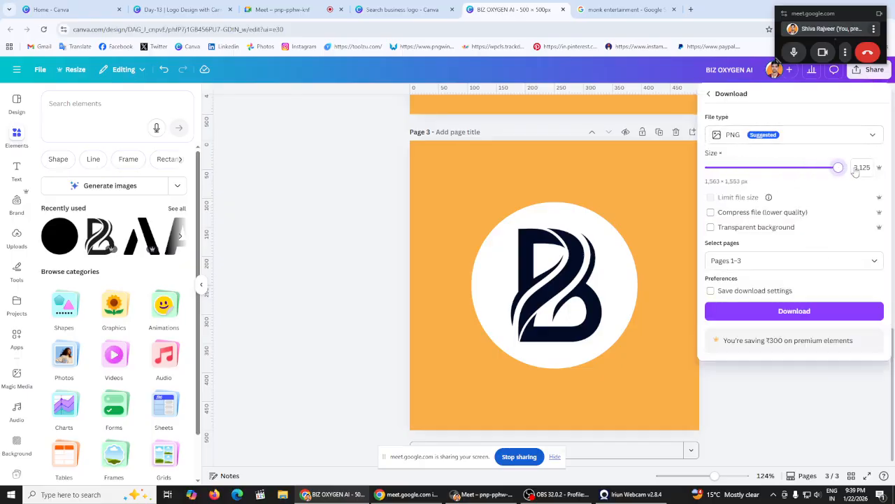
pyautogui.click(711, 228)
# Export only the current page 3 as BIZ OXYGEN AI.png and open it to preview
pyautogui.click(879, 271)
pyautogui.click(747, 302)
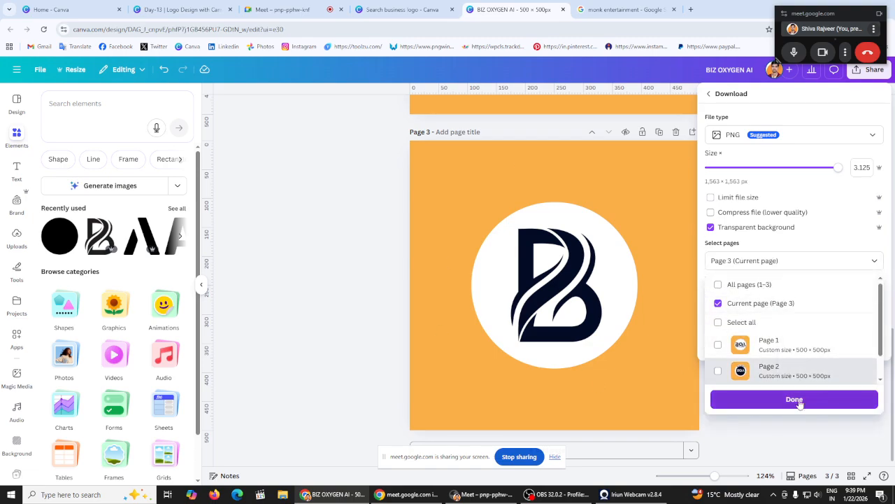
pyautogui.click(795, 400)
pyautogui.click(711, 228)
pyautogui.click(750, 311)
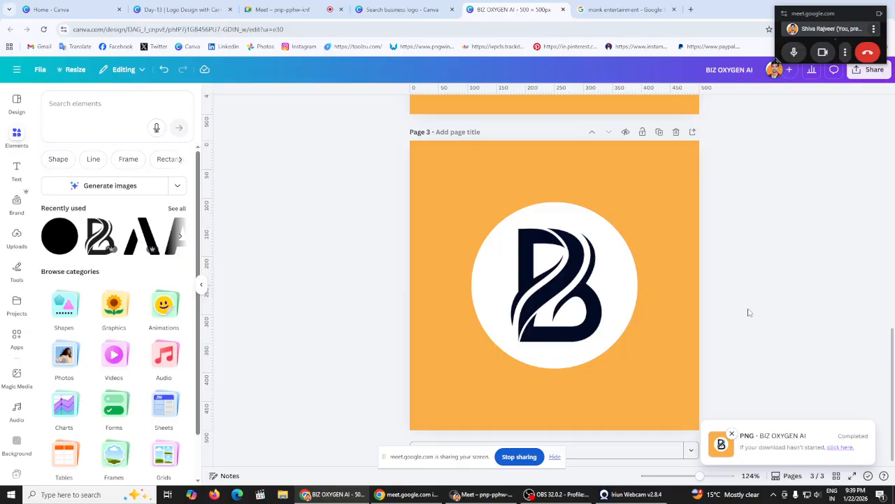
pyautogui.press('Return')
pyautogui.click(759, 53)
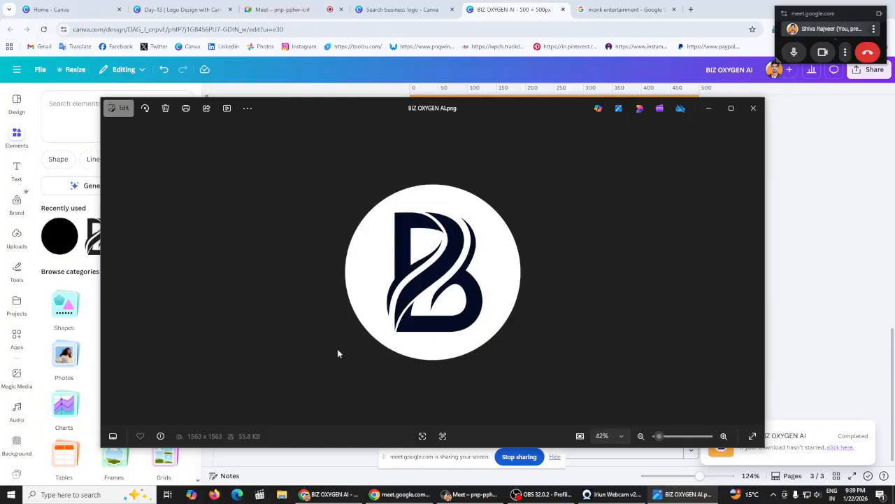
# Set up a JPG download at the maximum 3.125x size with quality 100
pyautogui.click(709, 109)
pyautogui.click(871, 71)
pyautogui.click(724, 263)
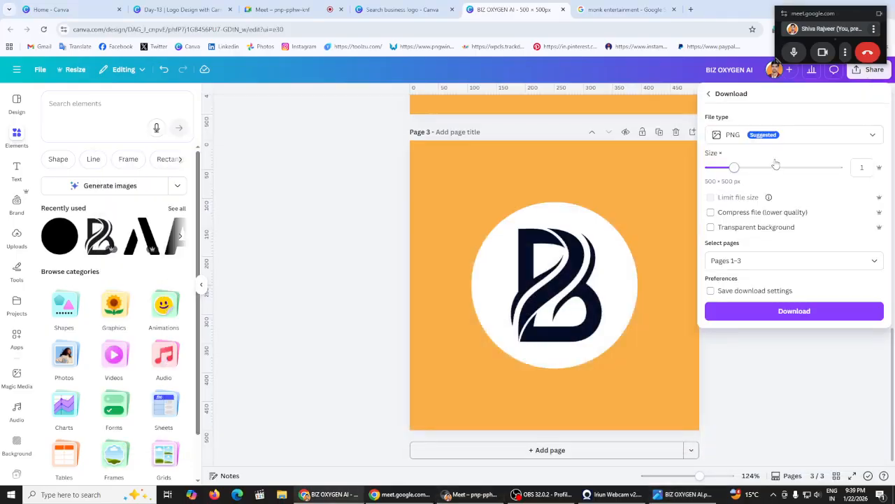
pyautogui.click(766, 135)
pyautogui.click(736, 165)
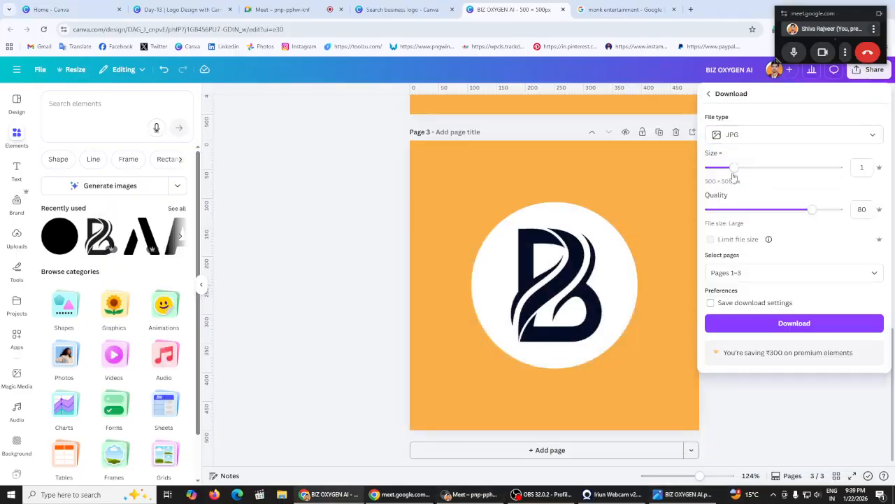
pyautogui.moveTo(733, 174); pyautogui.dragTo(840, 170)
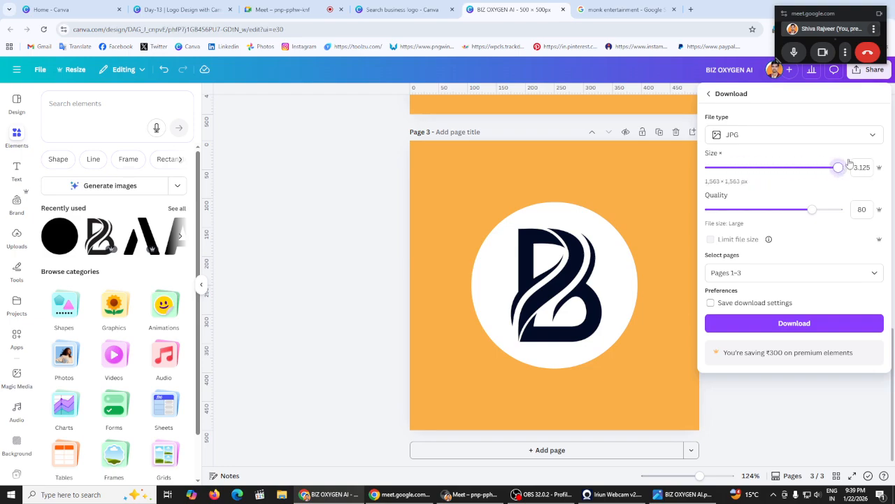
pyautogui.moveTo(821, 212); pyautogui.dragTo(850, 210)
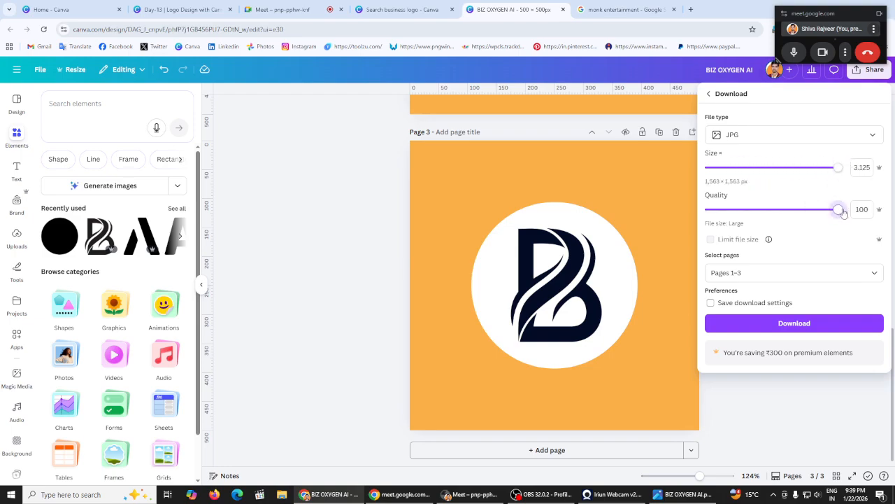
# Export only the current page 3 as BIZ OXYGEN AI.jpg and open it to preview
pyautogui.click(876, 273)
pyautogui.click(749, 318)
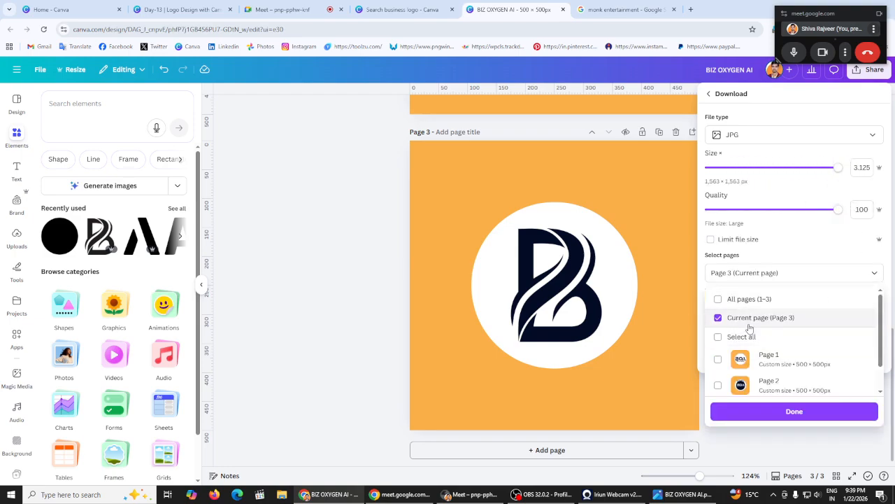
pyautogui.scroll(-1, 766, 364)
pyautogui.click(795, 411)
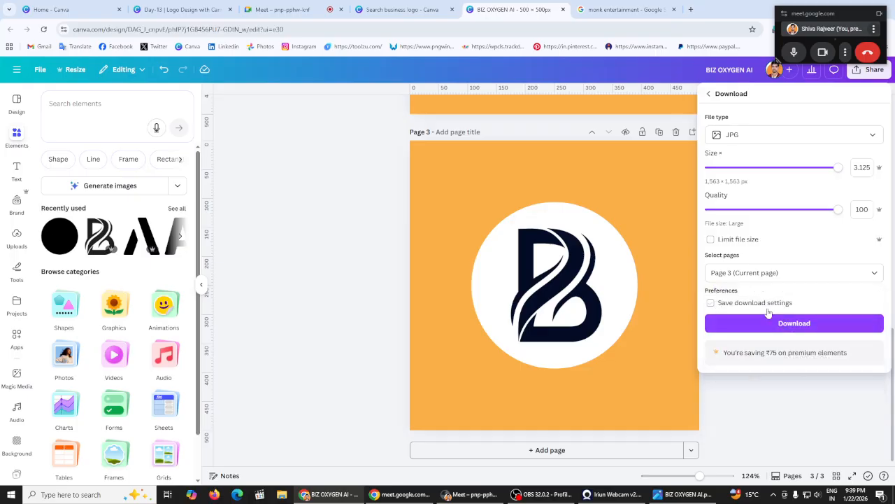
pyautogui.click(769, 326)
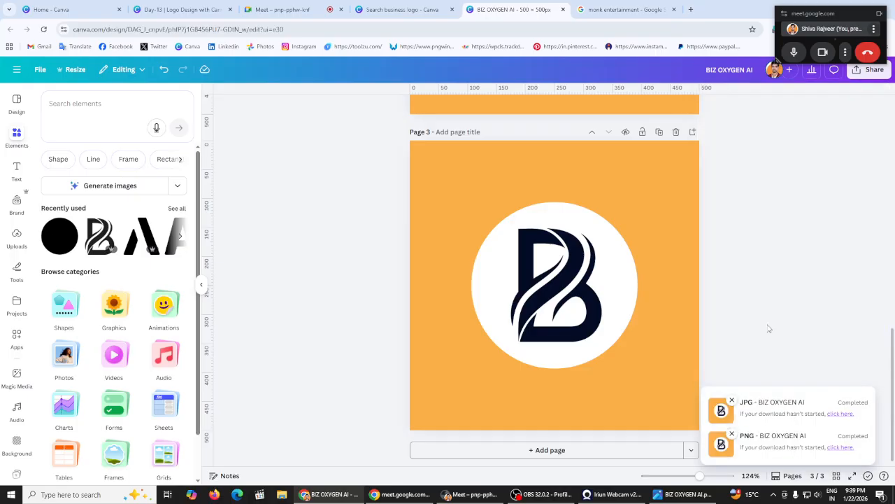
pyautogui.press('Return')
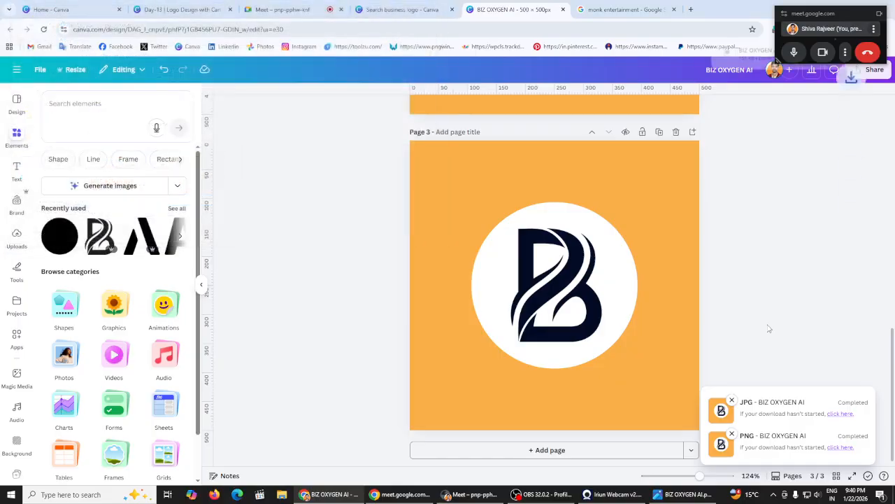
pyautogui.click(750, 56)
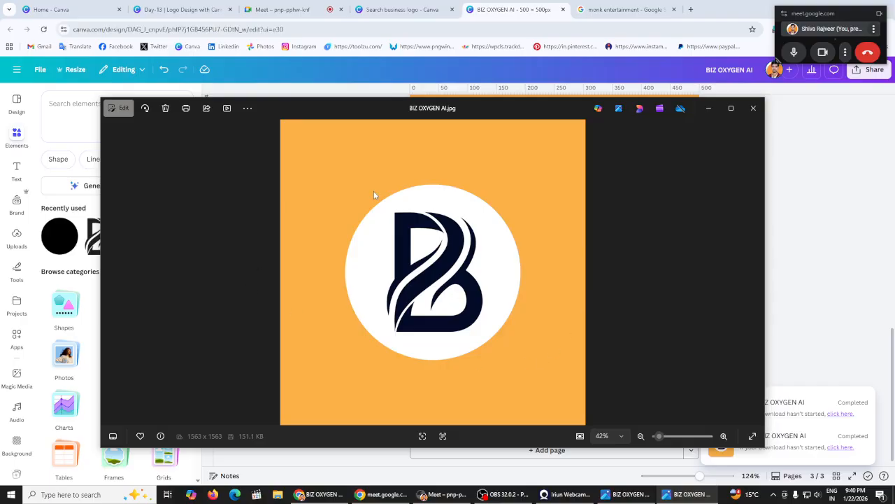
# Close the JPG preview and browse the JPG, PNG and PDF Print file types without downloading
pyautogui.click(754, 108)
pyautogui.click(870, 69)
pyautogui.click(724, 261)
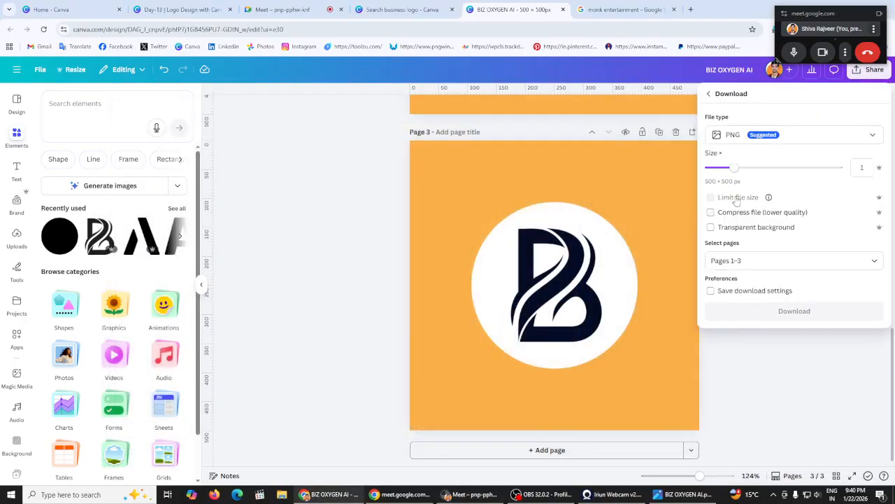
pyautogui.click(754, 134)
pyautogui.click(752, 158)
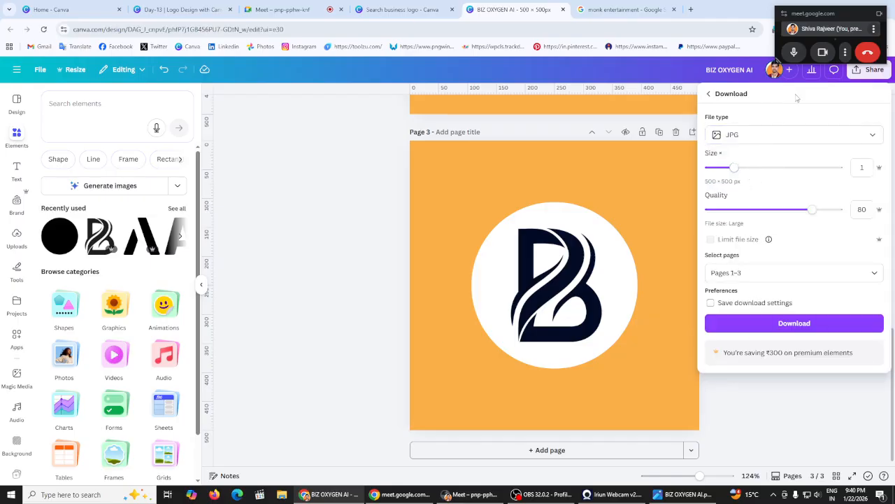
pyautogui.click(775, 137)
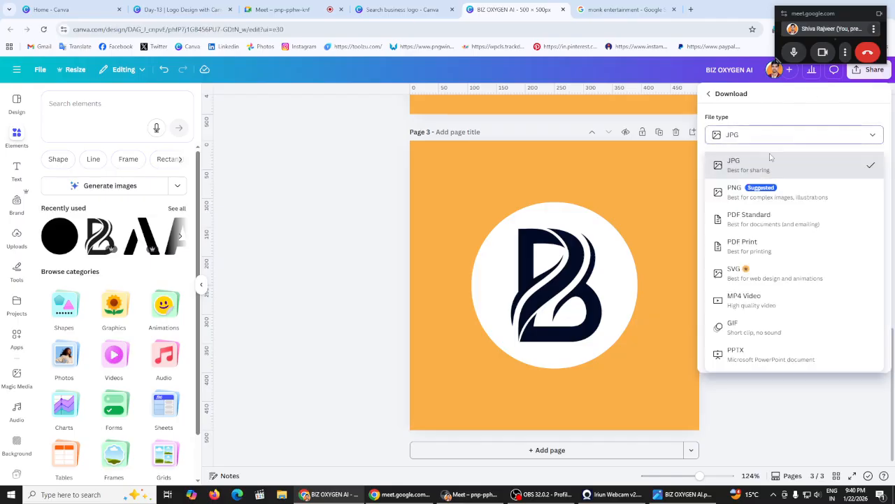
pyautogui.click(761, 201)
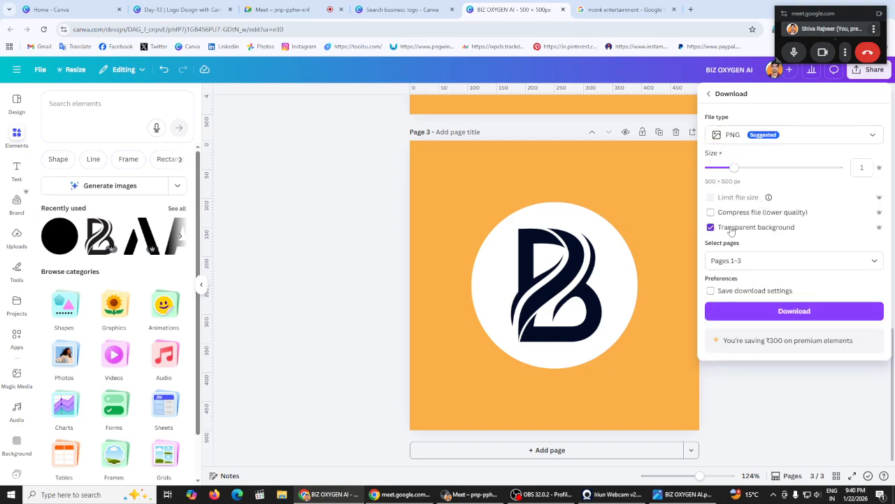
pyautogui.click(767, 134)
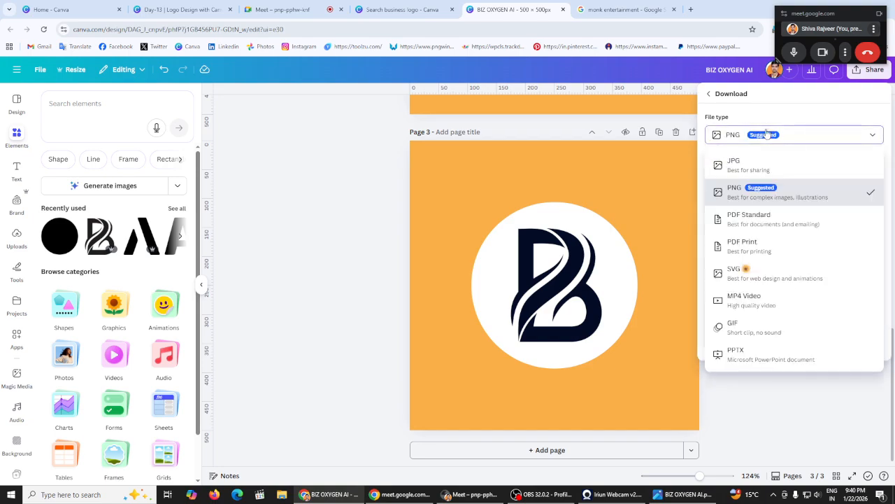
pyautogui.click(754, 249)
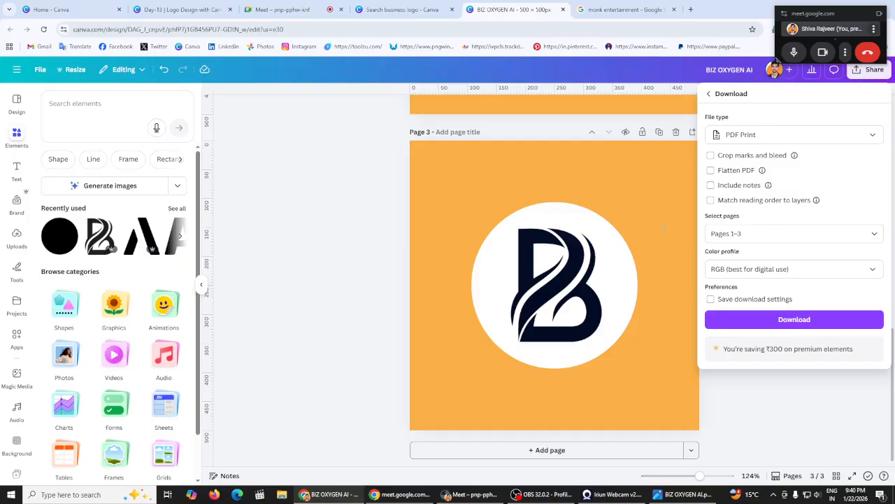
pyautogui.click(344, 231)
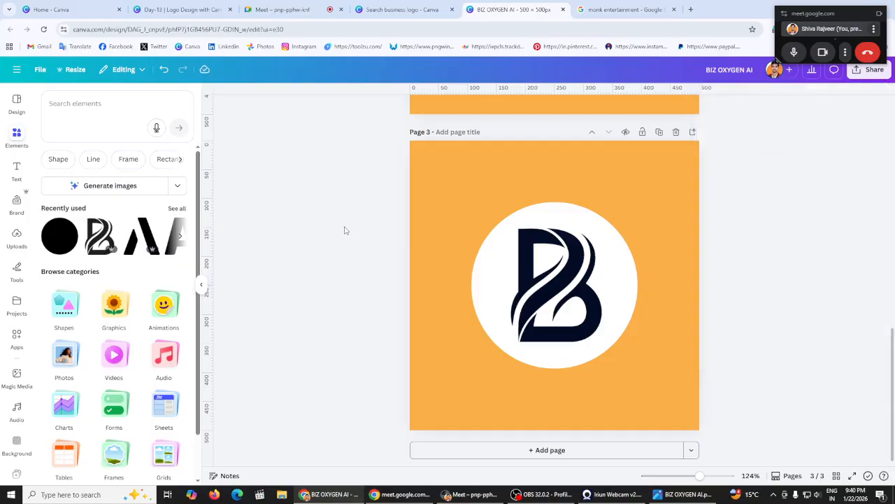
pyautogui.scroll(1, 344, 231)
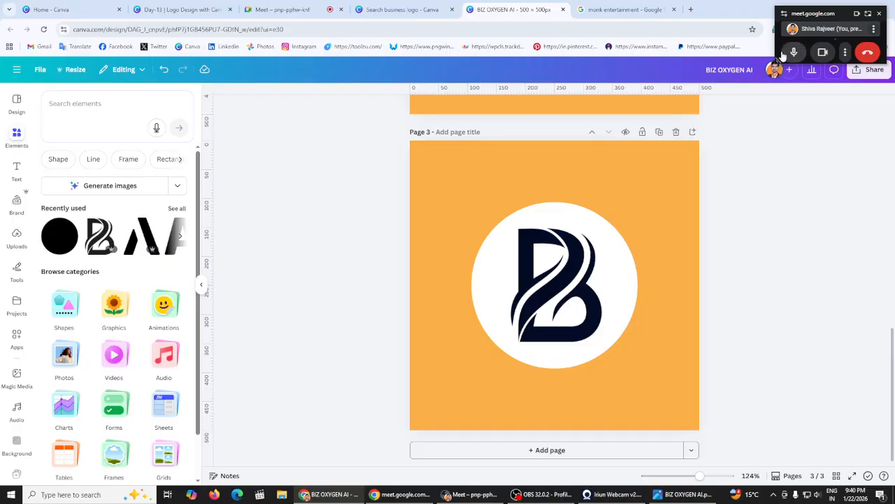
pyautogui.moveTo(775, 63); pyautogui.dragTo(779, 135)
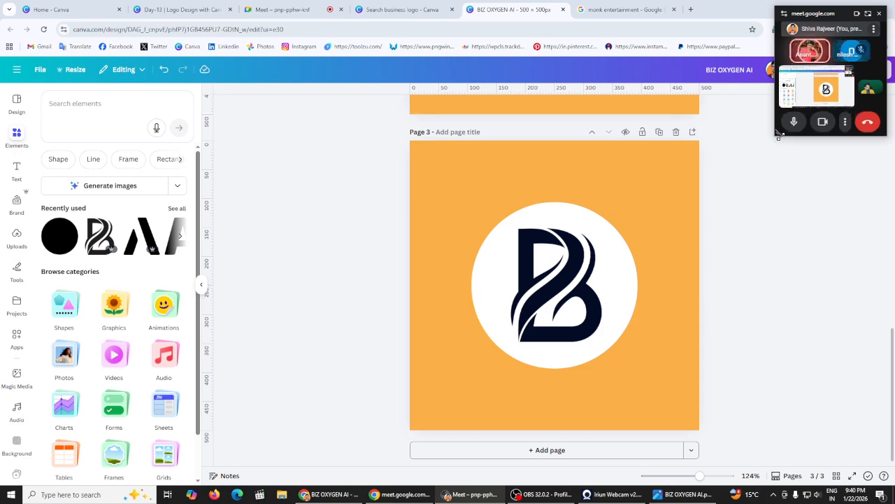
pyautogui.moveTo(832, 95)
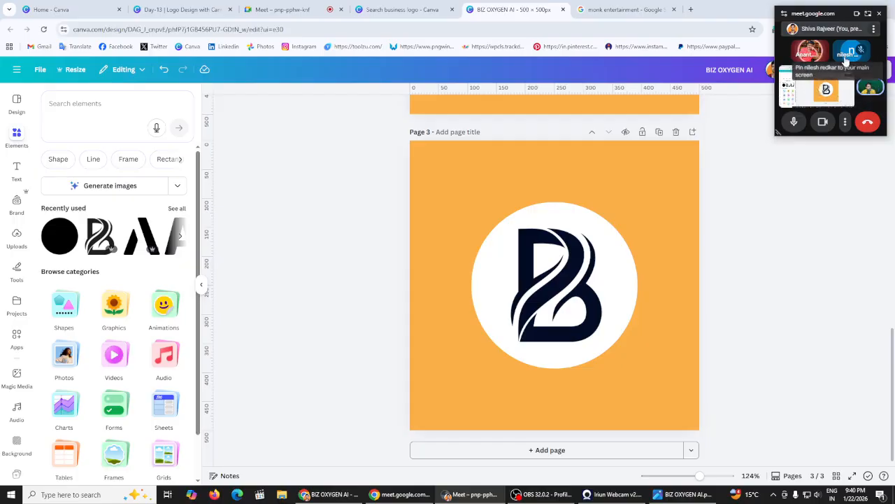
pyautogui.scroll(10, 760, 244)
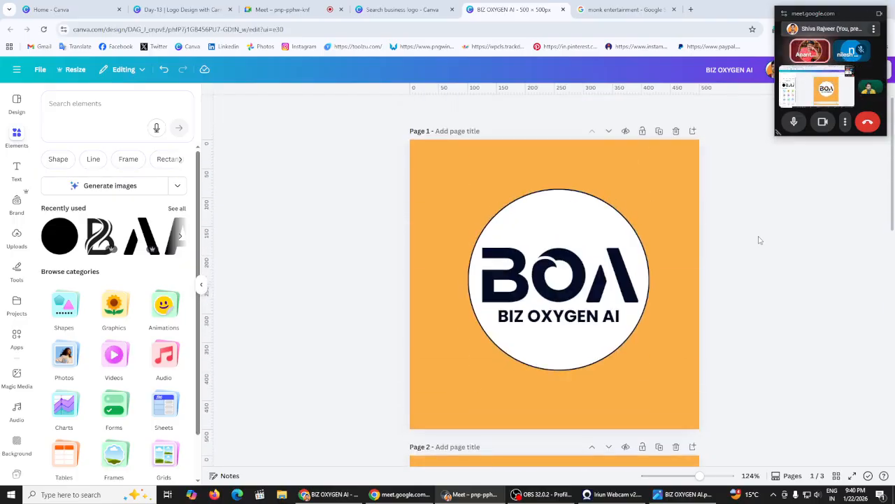
pyautogui.scroll(-10, 759, 240)
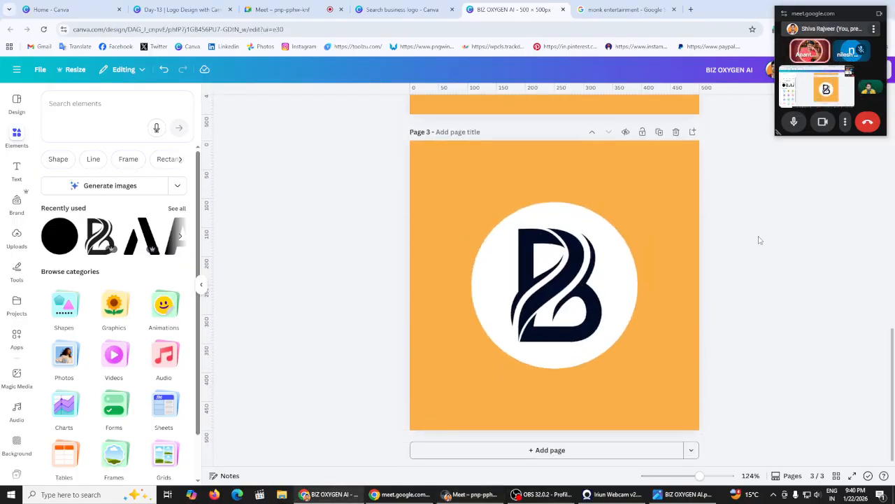
pyautogui.scroll(10, 760, 240)
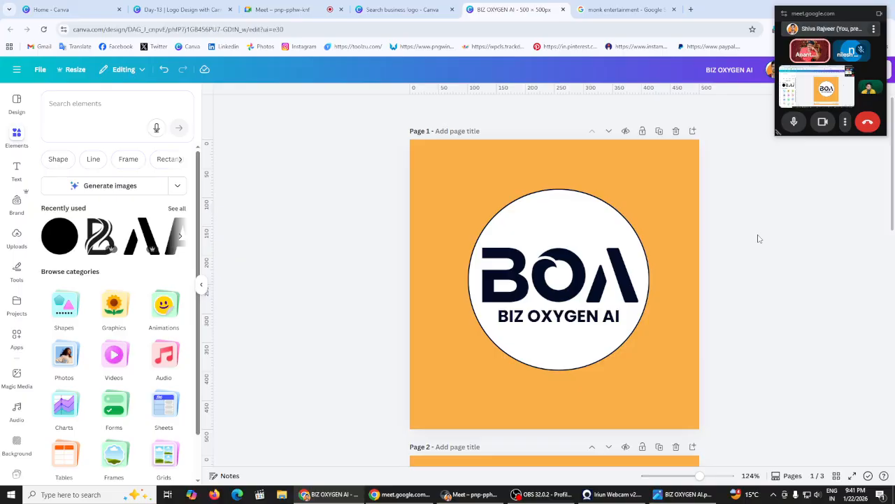
pyautogui.moveTo(843, 15); pyautogui.dragTo(801, 16)
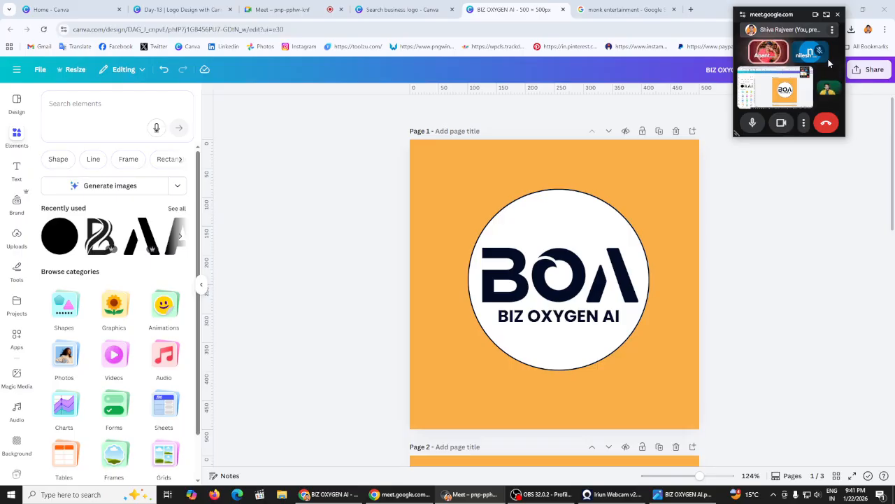
pyautogui.scroll(-7, 782, 254)
pyautogui.scroll(-2, 782, 255)
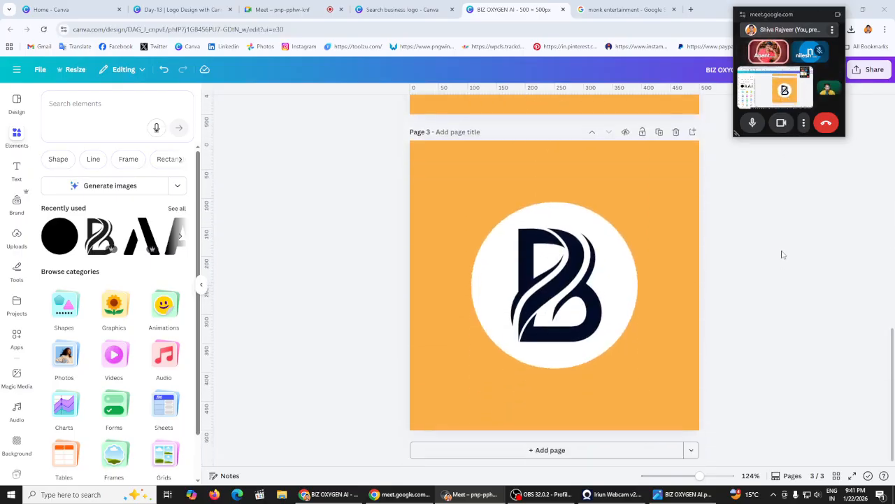
pyautogui.scroll(9, 782, 255)
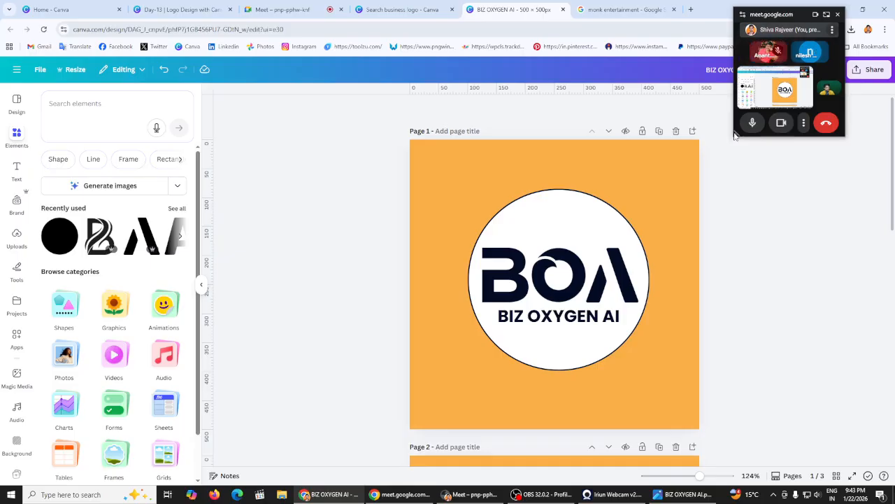
pyautogui.scroll(-10, 769, 204)
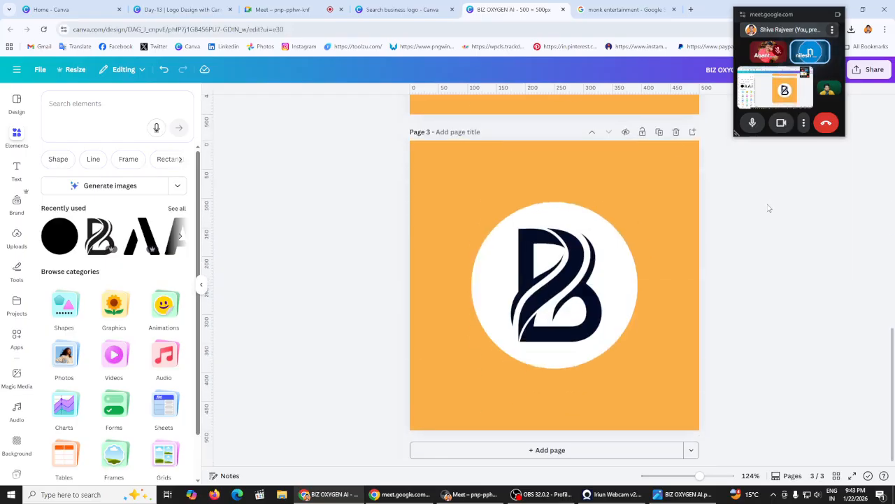
# Open ChatGPT in a new tab and send 'Create A logo for my Brand that name is "Biz Oxygen AI"'
pyautogui.click(629, 9)
pyautogui.click(691, 9)
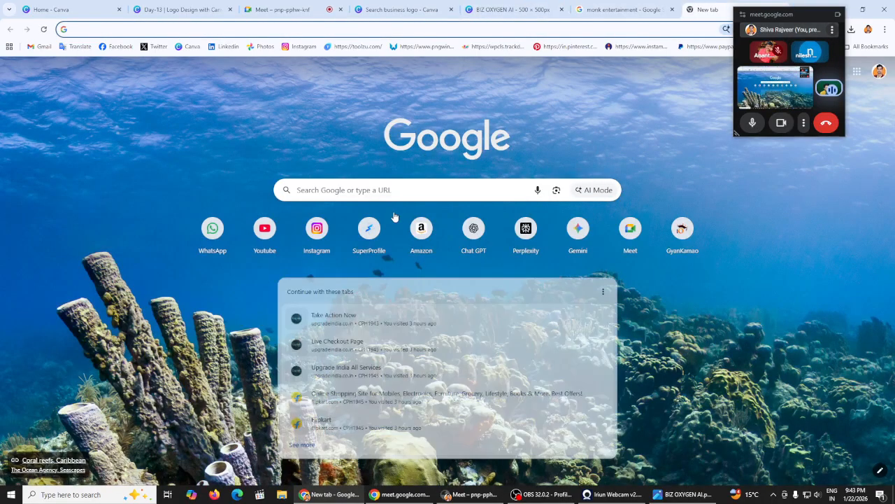
pyautogui.click(474, 235)
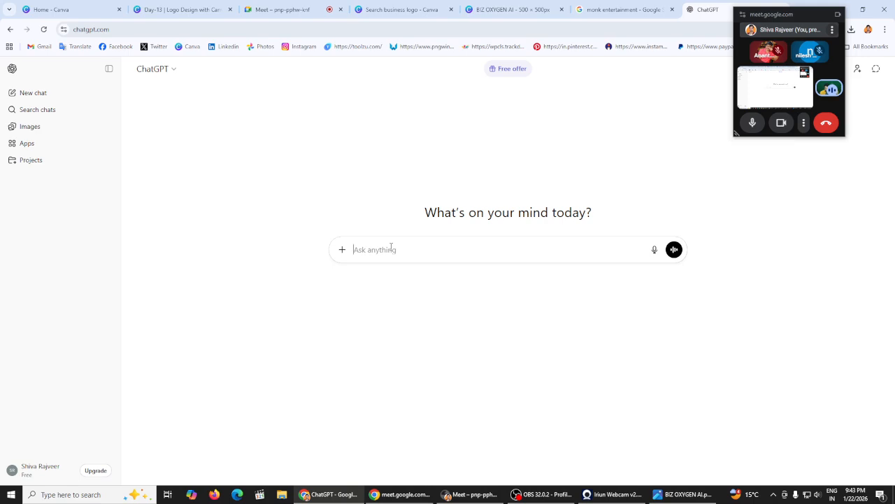
pyautogui.write('Create A logo')
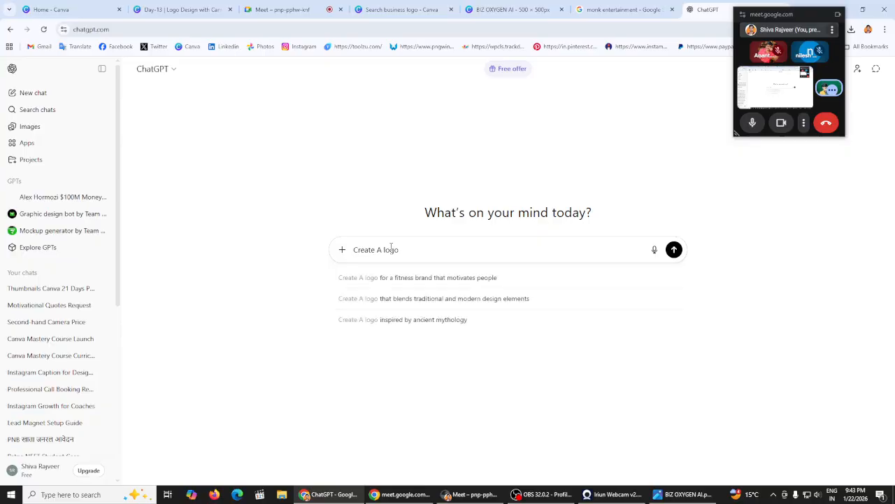
pyautogui.write(' for ')
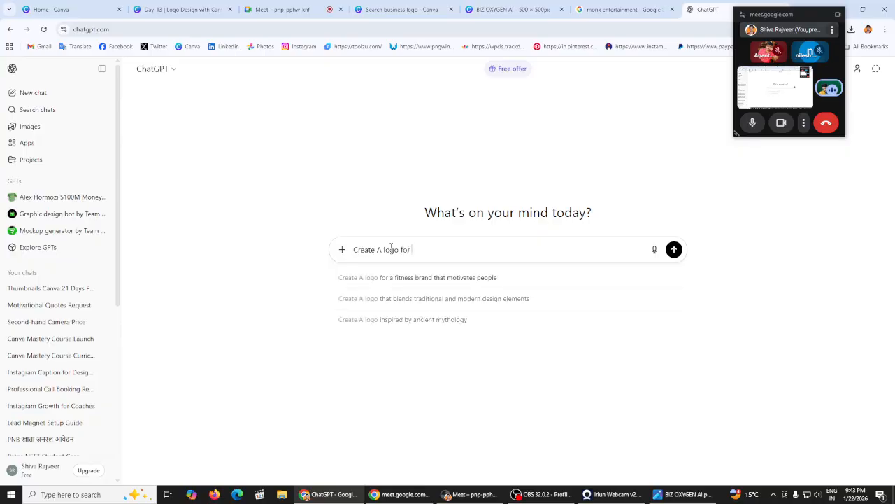
pyautogui.write('my Brand ')
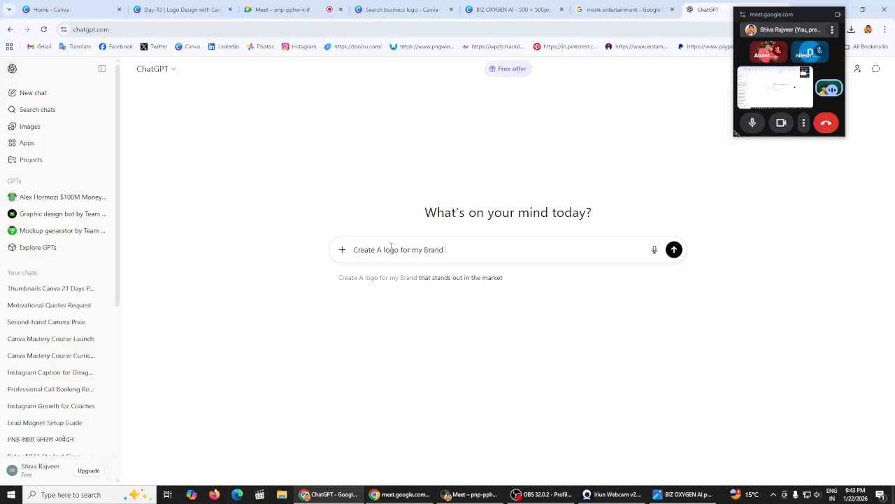
pyautogui.write('that')
pyautogui.press('BackSpace')
pyautogui.press('BackSpace')
pyautogui.press('BackSpace')
pyautogui.press('BackSpace')
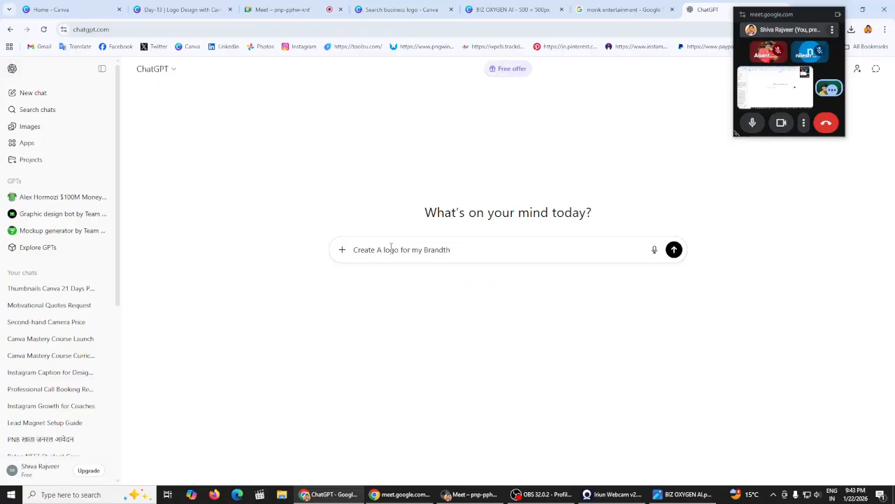
pyautogui.write('that nam')
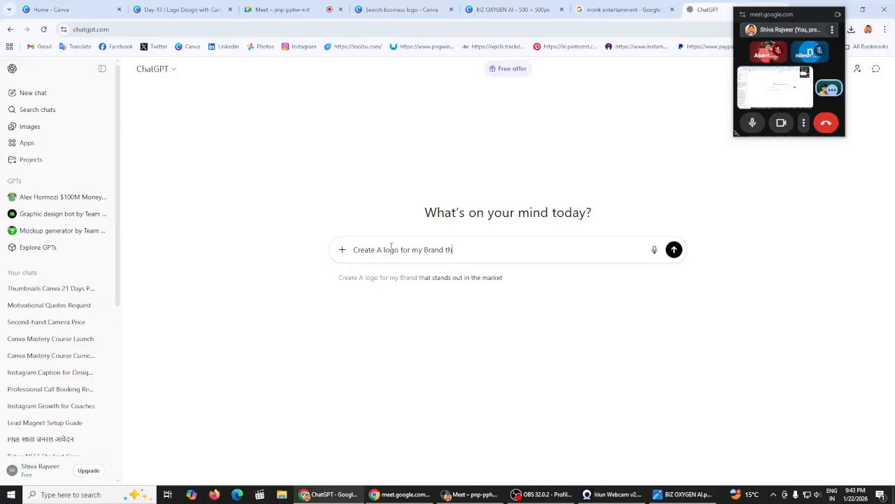
pyautogui.write('e i')
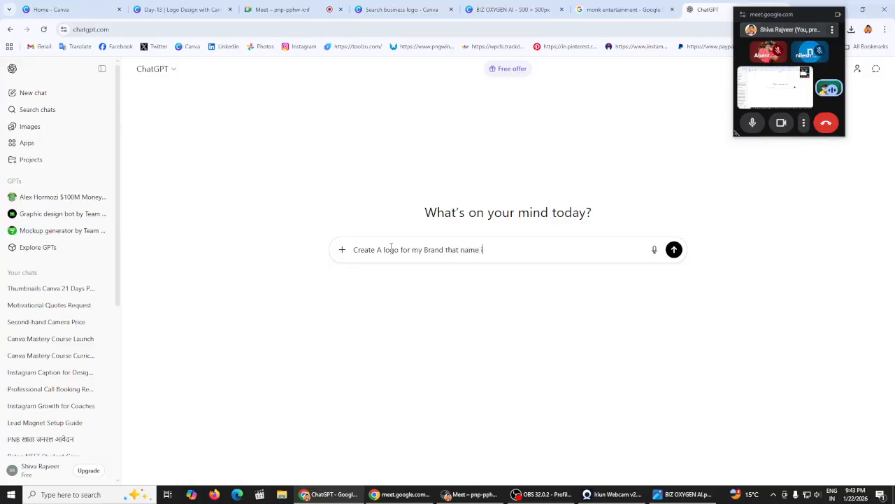
pyautogui.write('s "')
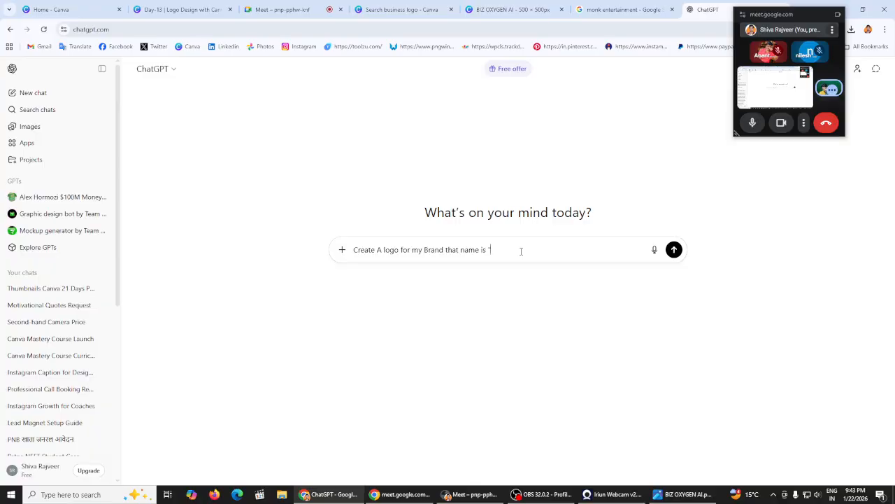
pyautogui.write('Biz O')
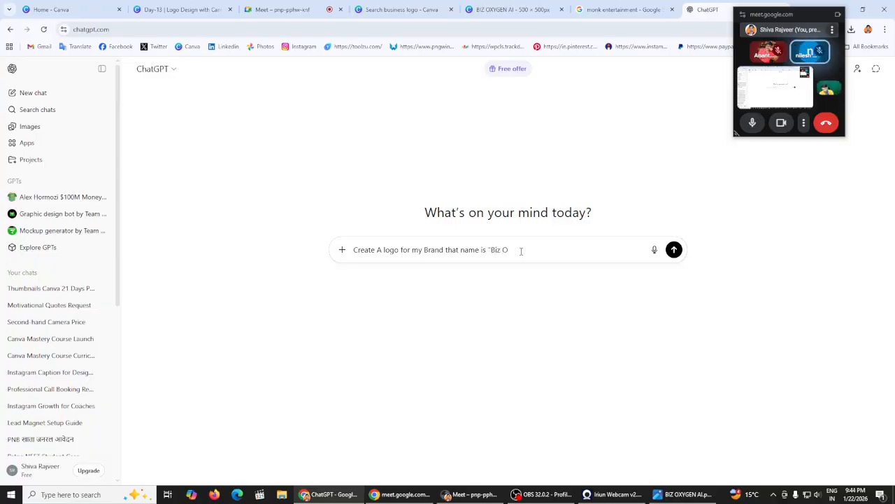
pyautogui.write('xygen')
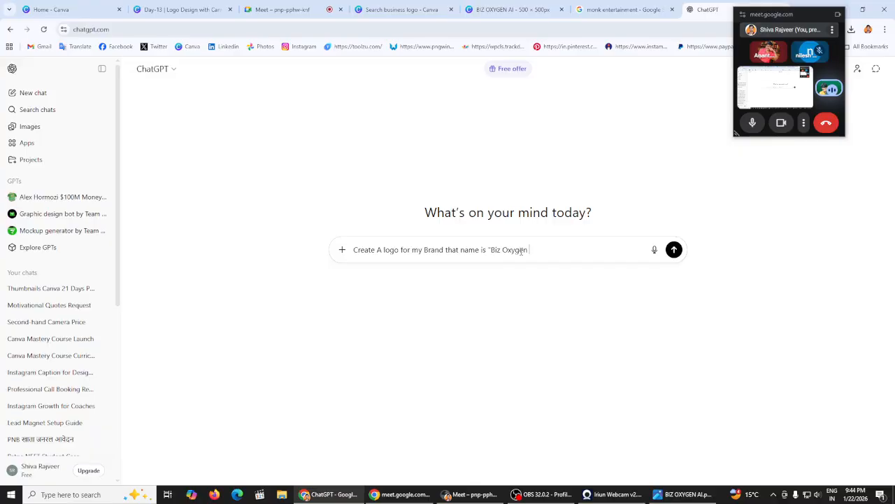
pyautogui.write(' AI"')
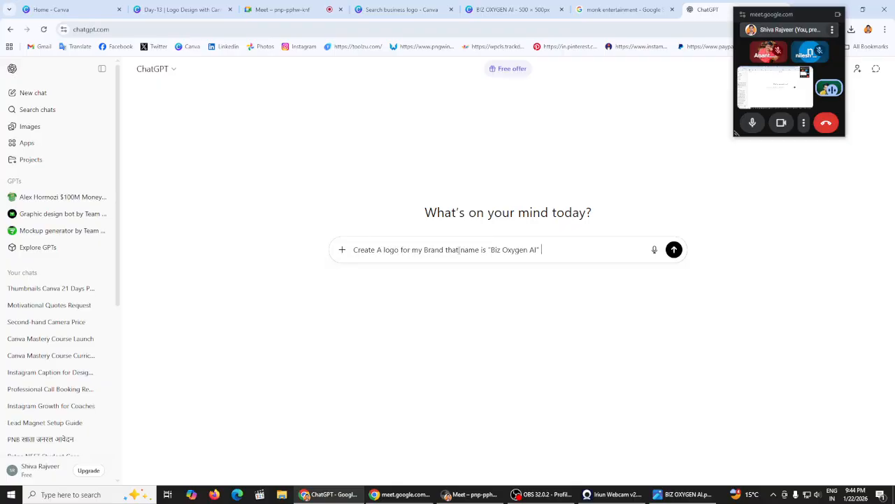
pyautogui.click(676, 249)
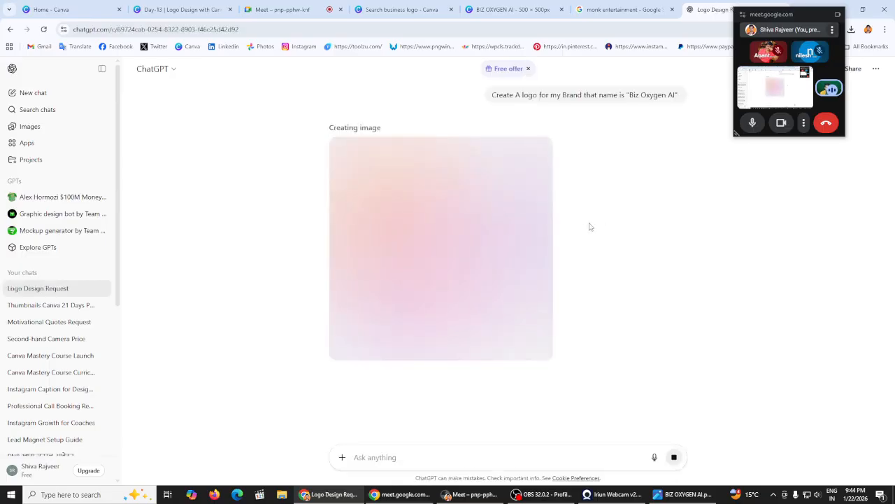
# Glance over the open Canva designs, then return to the ChatGPT logo request
pyautogui.click(514, 9)
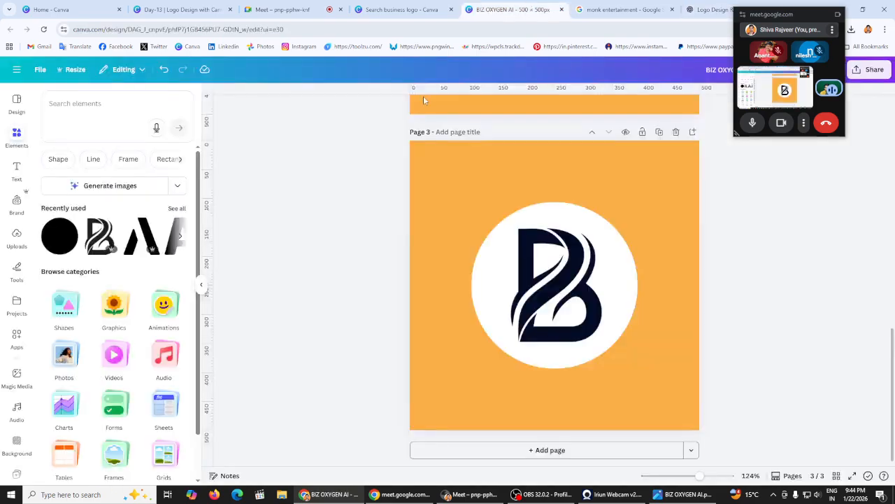
pyautogui.click(184, 5)
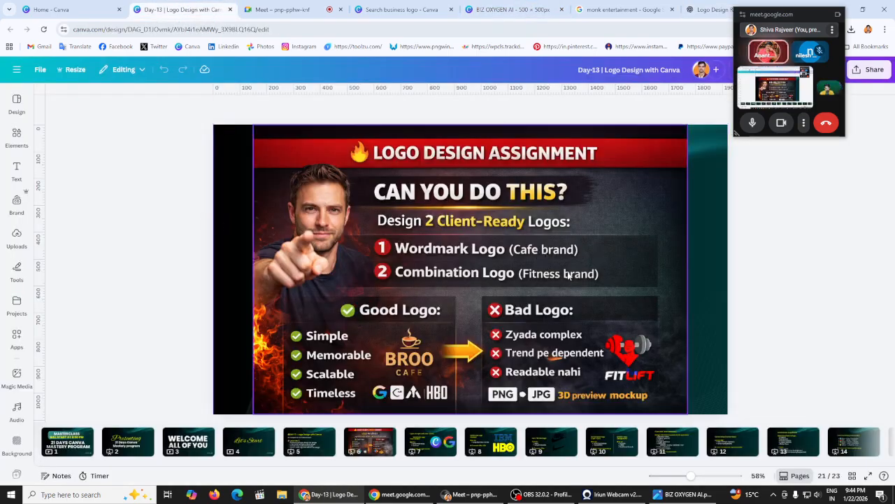
pyautogui.click(411, 5)
pyautogui.click(484, 7)
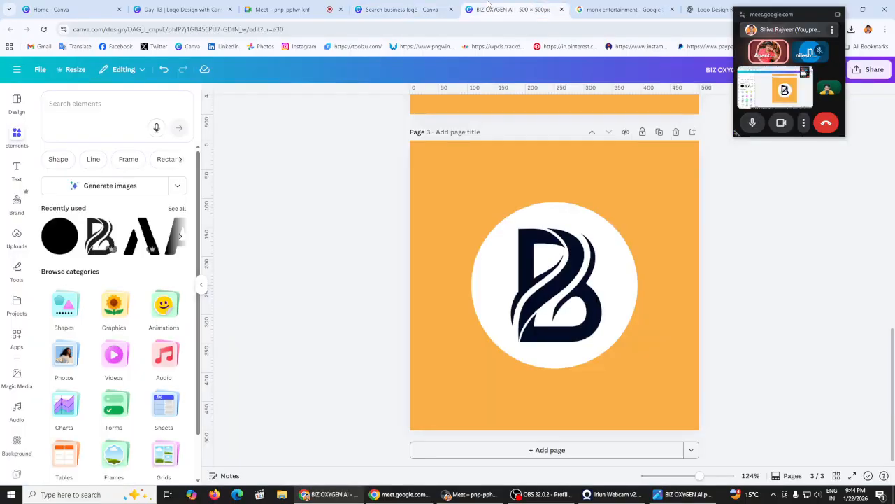
pyautogui.click(699, 6)
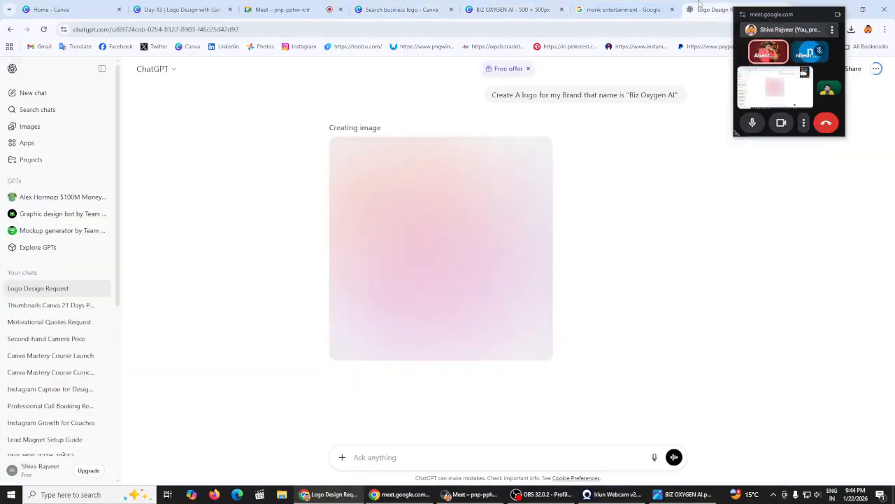
pyautogui.moveTo(769, 14); pyautogui.dragTo(759, 81)
# Copy the sent Biz Oxygen AI logo prompt text and open a new browser tab
pyautogui.tripleClick(615, 95)
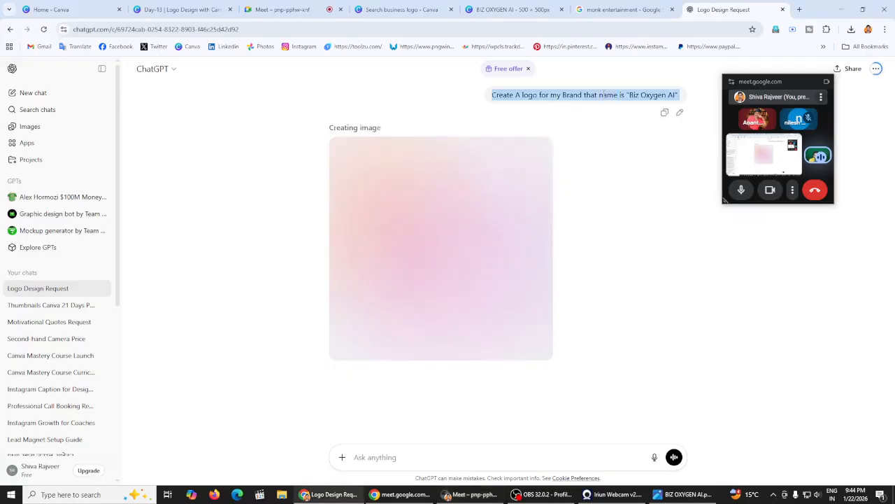
pyautogui.rightClick(603, 97)
pyautogui.click(619, 106)
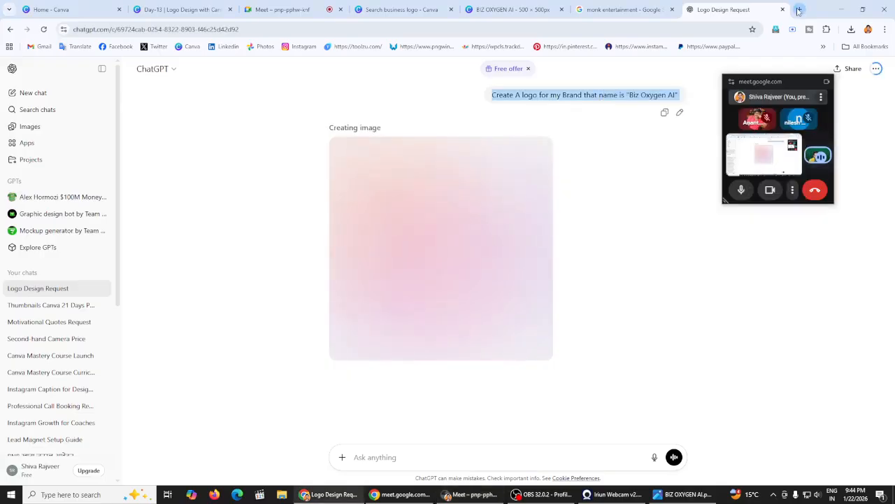
pyautogui.click(799, 9)
# Paste the Biz Oxygen AI logo prompt into Gemini's image creation mode and submit it
pyautogui.click(578, 233)
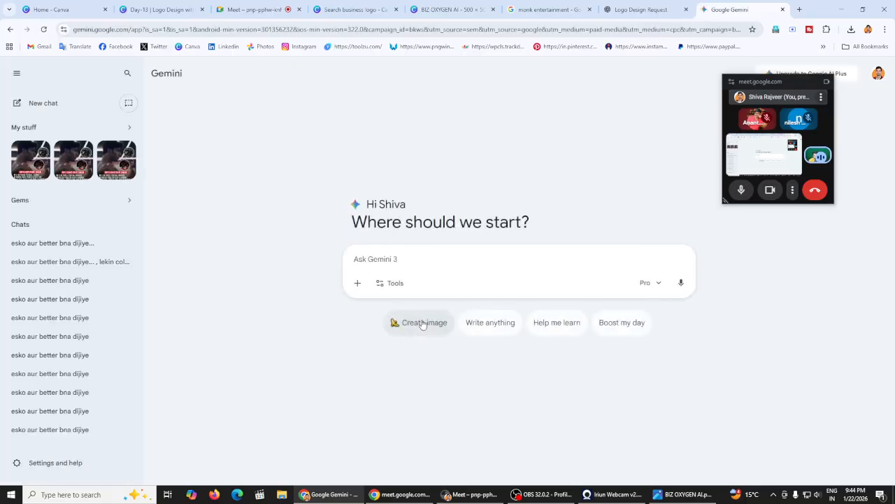
pyautogui.click(424, 322)
pyautogui.click(355, 258)
pyautogui.rightClick(374, 258)
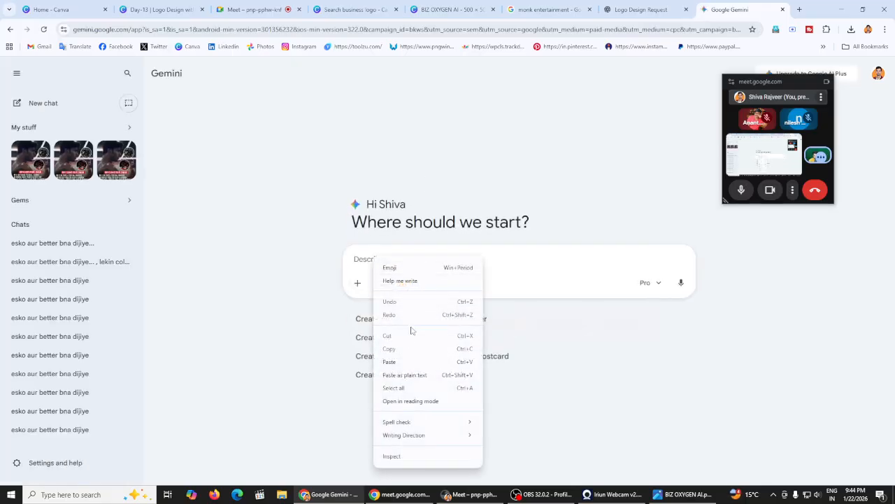
pyautogui.click(400, 359)
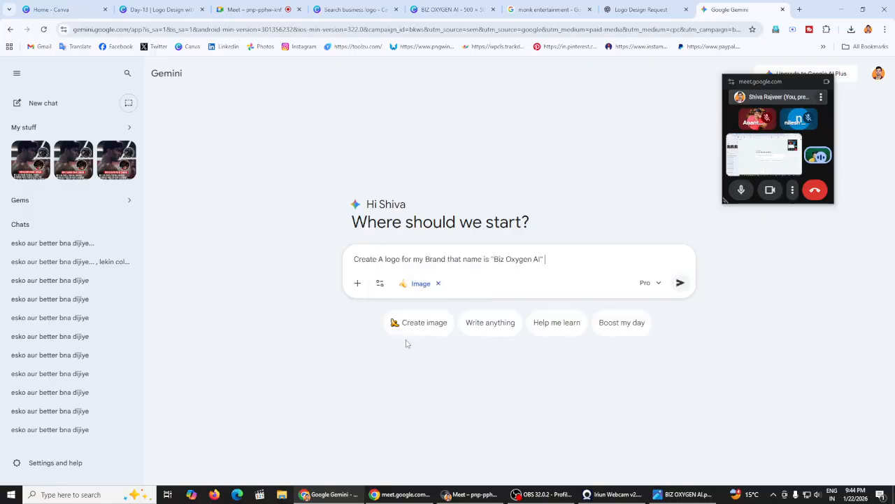
pyautogui.click(680, 283)
pyautogui.click(641, 9)
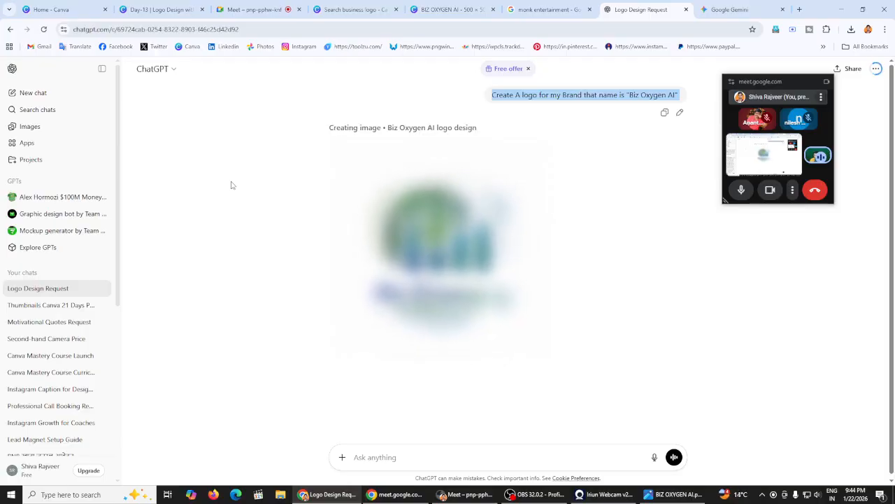
pyautogui.click(800, 9)
# Search Google for 'logo maker' and open the logomaker.com result
pyautogui.click(446, 188)
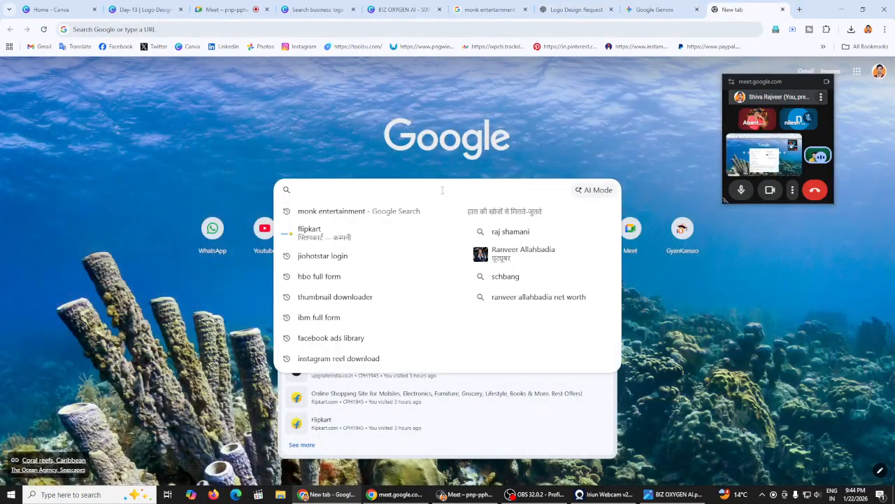
pyautogui.write('l')
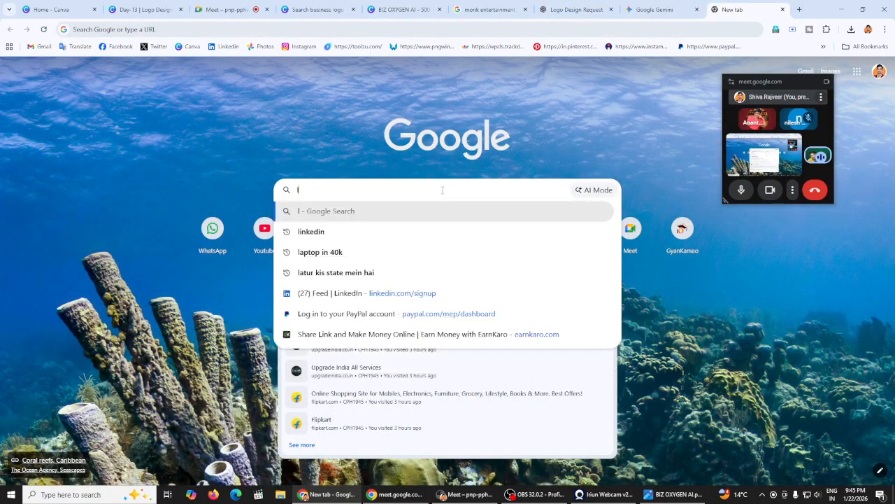
pyautogui.write('ogo')
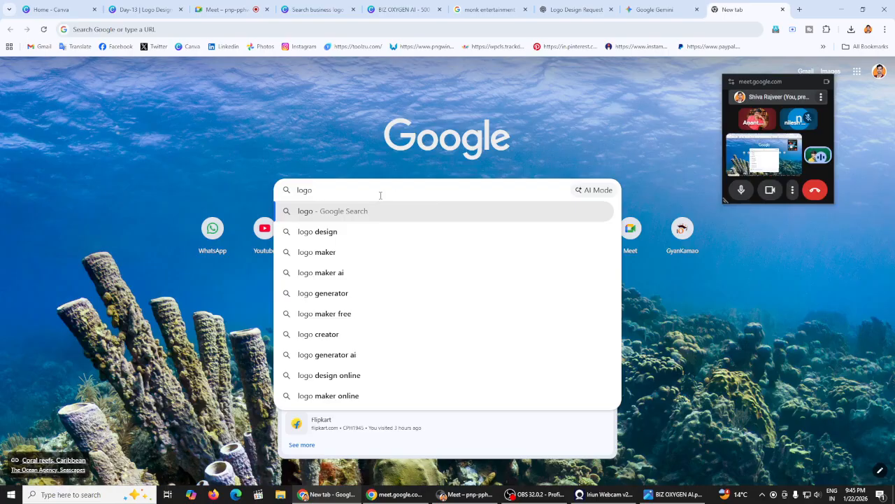
pyautogui.click(343, 252)
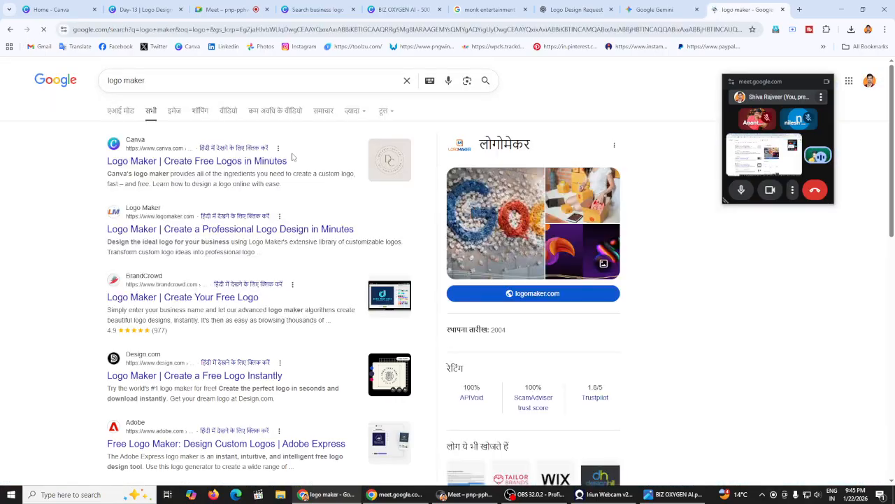
pyautogui.scroll(-2, 227, 241)
pyautogui.scroll(3, 227, 241)
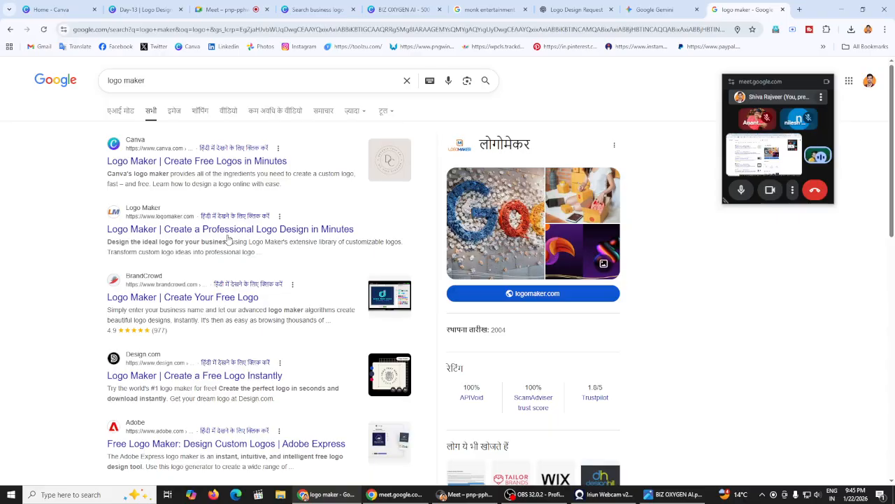
pyautogui.click(228, 236)
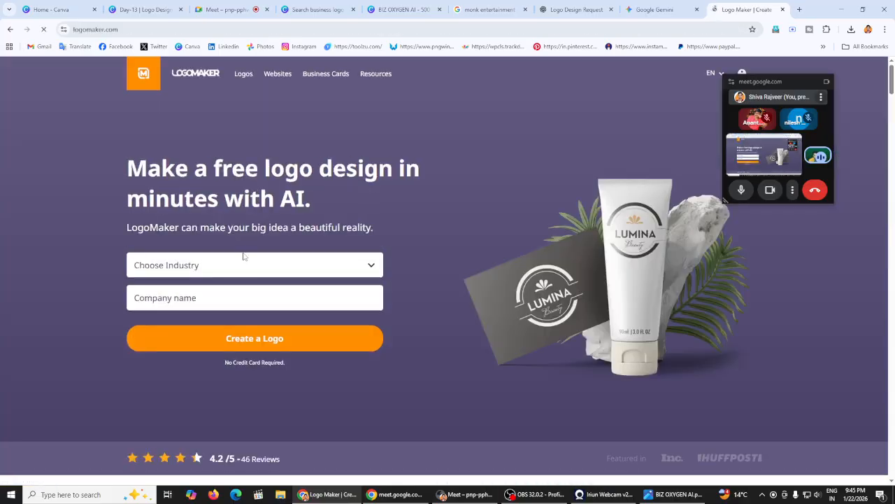
# Choose Real Estate as the industry in LogoMaker's logo form
pyautogui.click(231, 266)
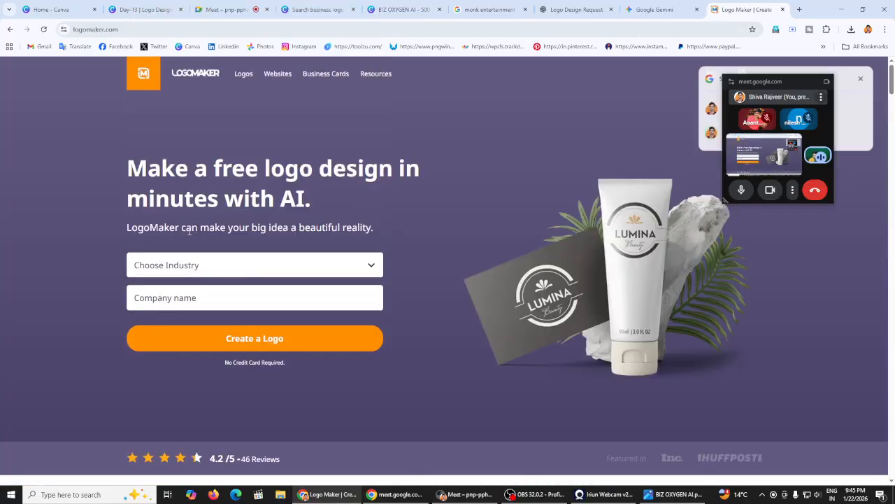
pyautogui.click(201, 266)
pyautogui.click(182, 233)
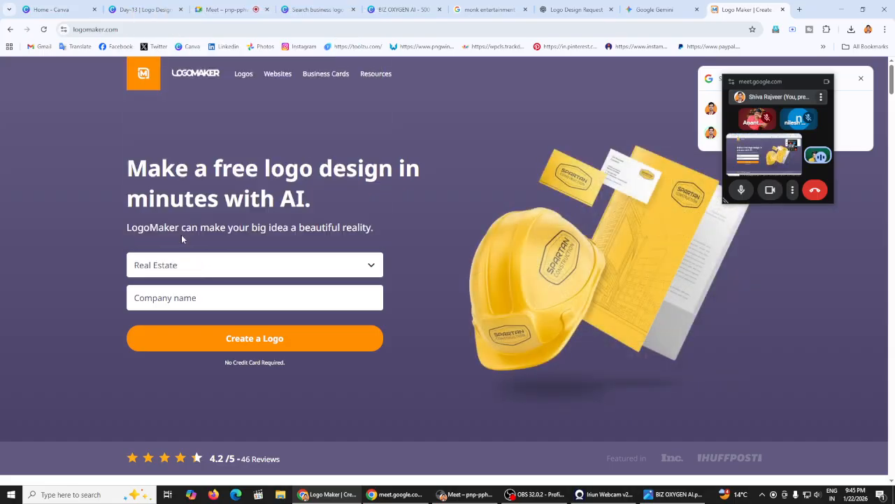
pyautogui.click(201, 294)
# Scroll through LogoMaker's example logos such as Rockstar, Simplicity Salon and Tasty Treat
pyautogui.scroll(-3, 228, 255)
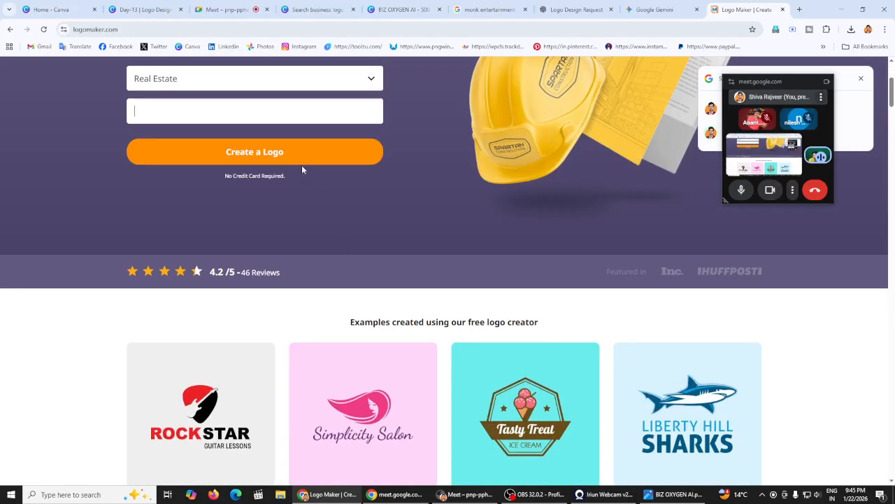
pyautogui.scroll(-3, 307, 196)
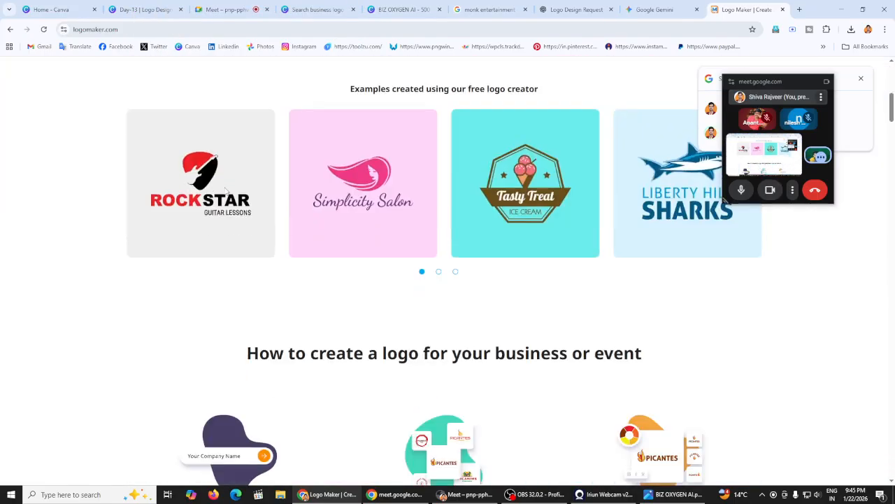
pyautogui.scroll(-3, 489, 260)
pyautogui.scroll(4, 490, 260)
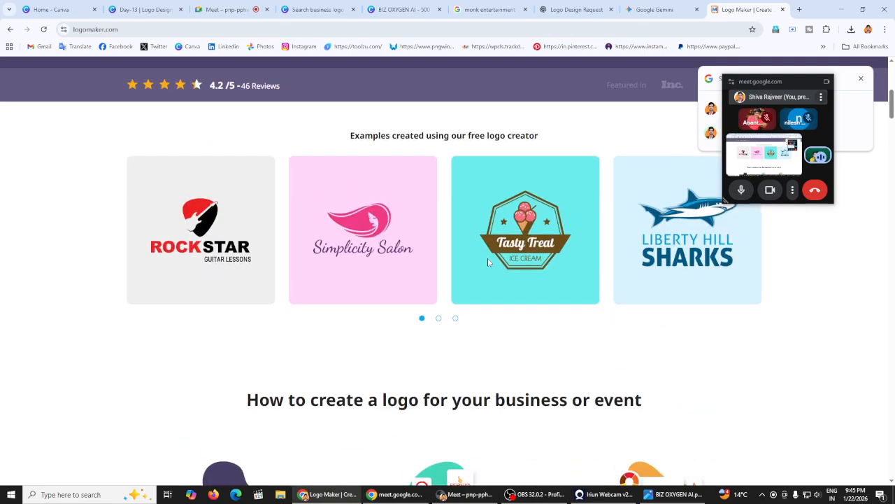
pyautogui.scroll(2, 488, 262)
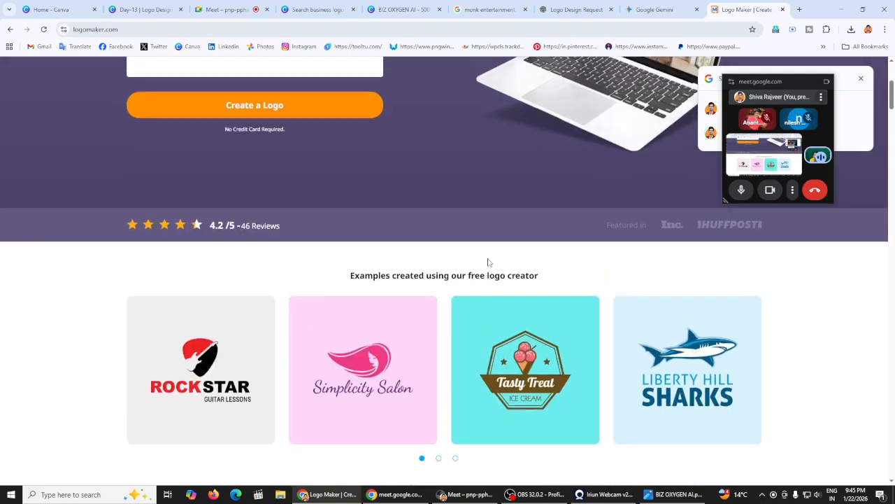
pyautogui.scroll(1, 488, 261)
pyautogui.scroll(2, 488, 263)
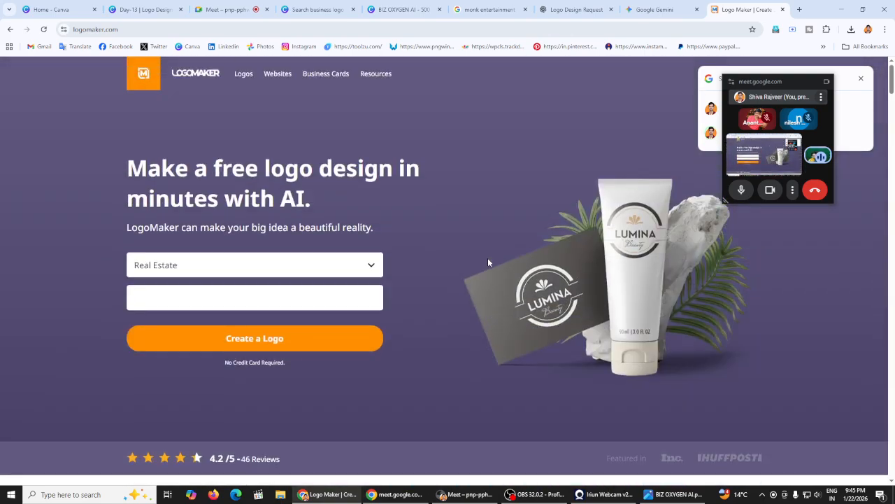
pyautogui.scroll(-4, 488, 263)
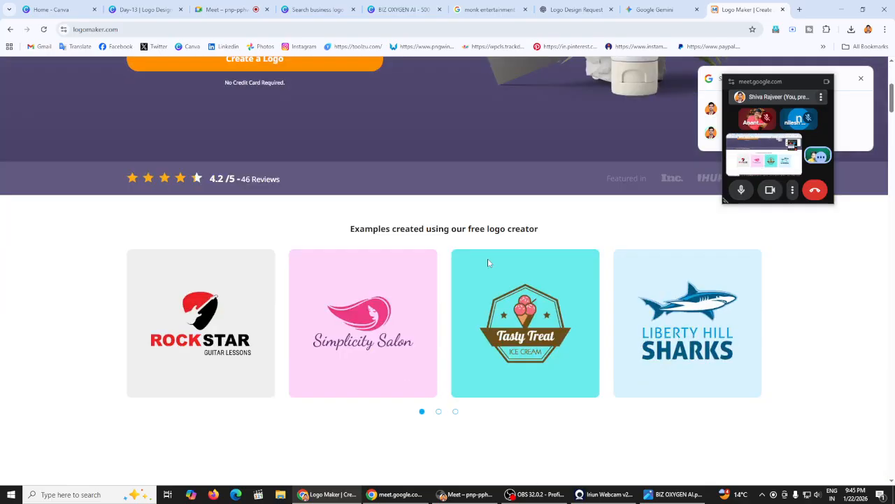
pyautogui.scroll(-1, 488, 262)
pyautogui.scroll(1, 439, 251)
pyautogui.scroll(1, 439, 251)
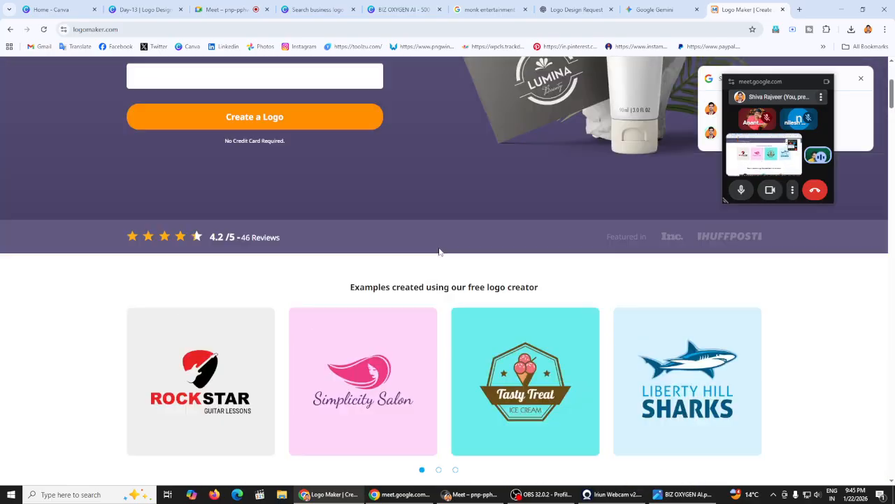
pyautogui.scroll(-1, 358, 216)
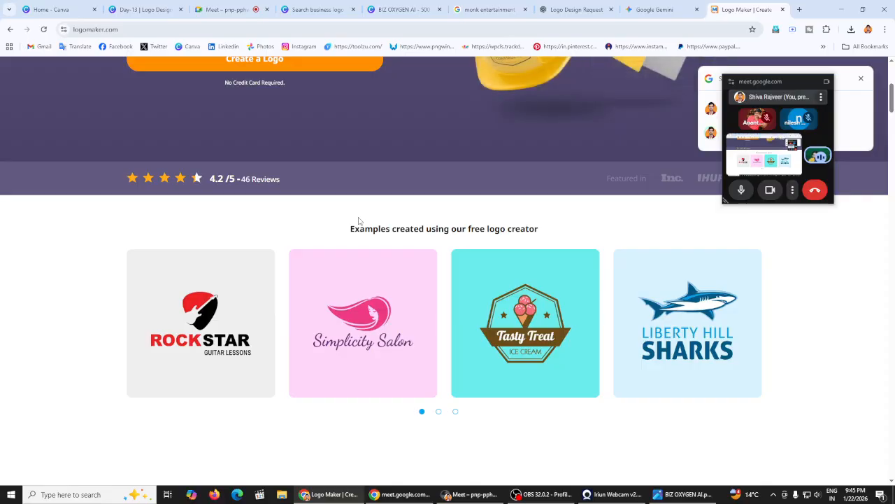
pyautogui.scroll(-1, 336, 140)
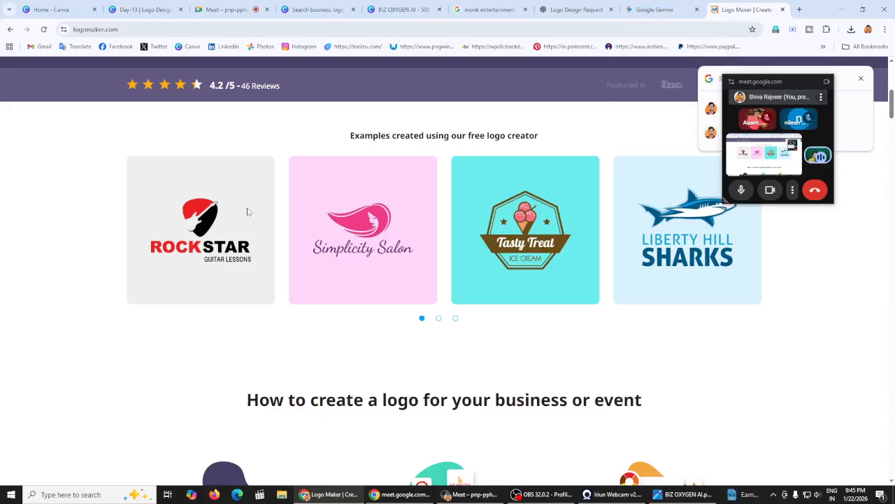
pyautogui.click(658, 9)
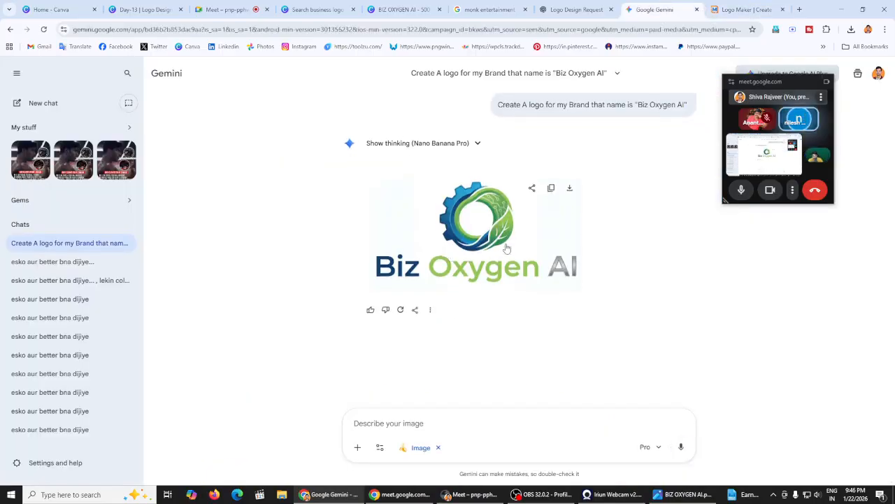
pyautogui.click(747, 9)
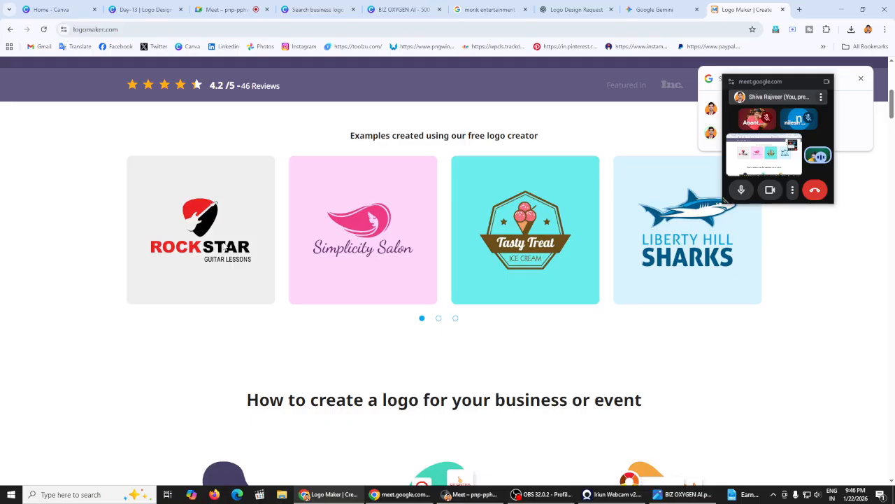
# Browse the LogoMaker page, go back to the results, and reopen the Logo Maker site
pyautogui.scroll(4, 390, 292)
pyautogui.scroll(-7, 389, 292)
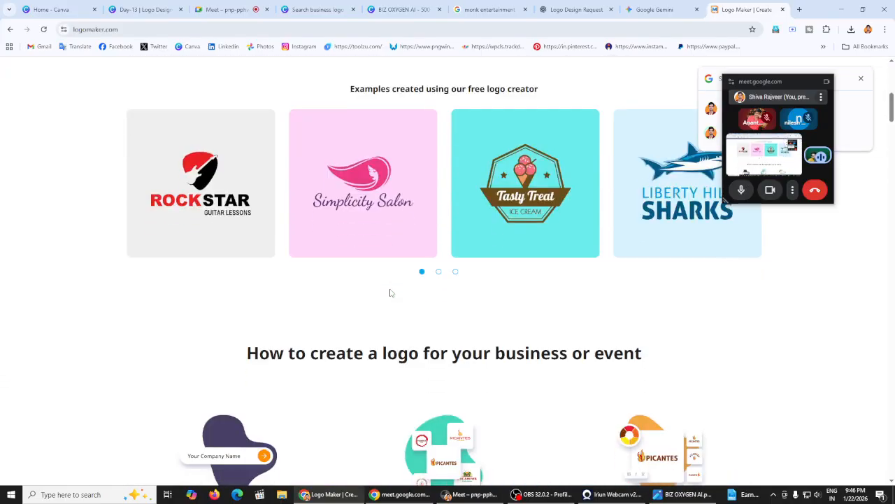
pyautogui.scroll(-2, 391, 293)
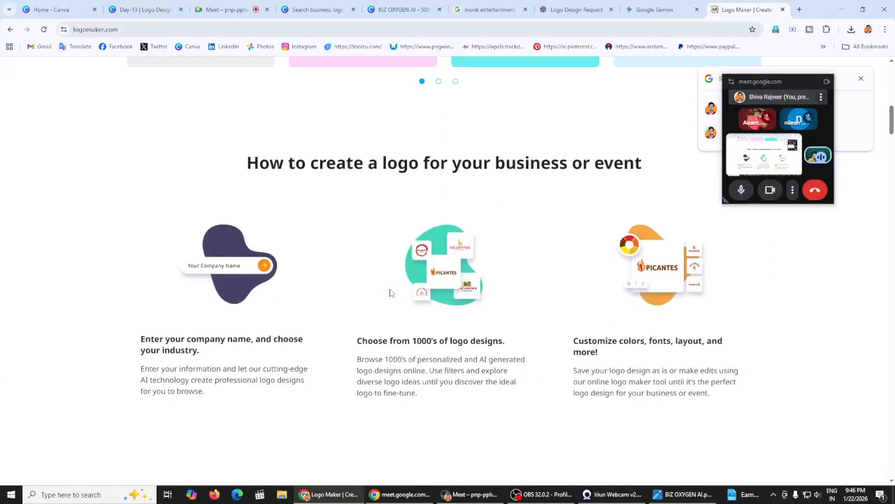
pyautogui.scroll(4, 390, 288)
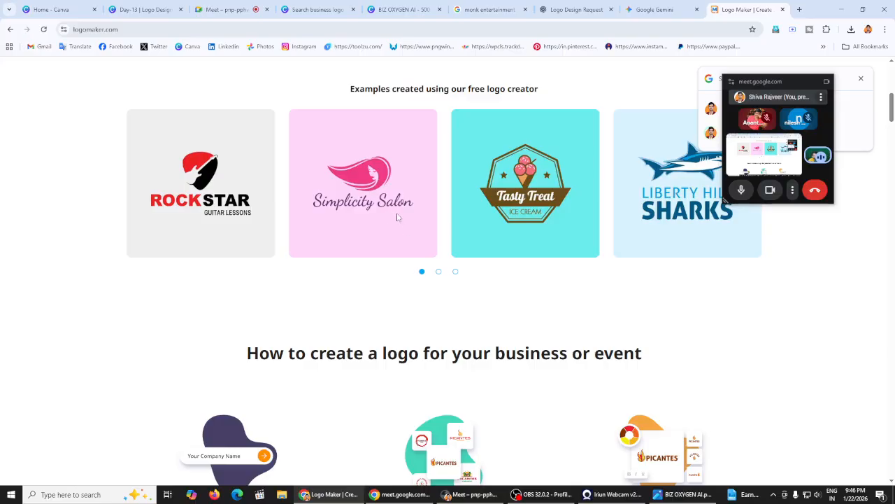
pyautogui.scroll(5, 410, 250)
pyautogui.click(10, 29)
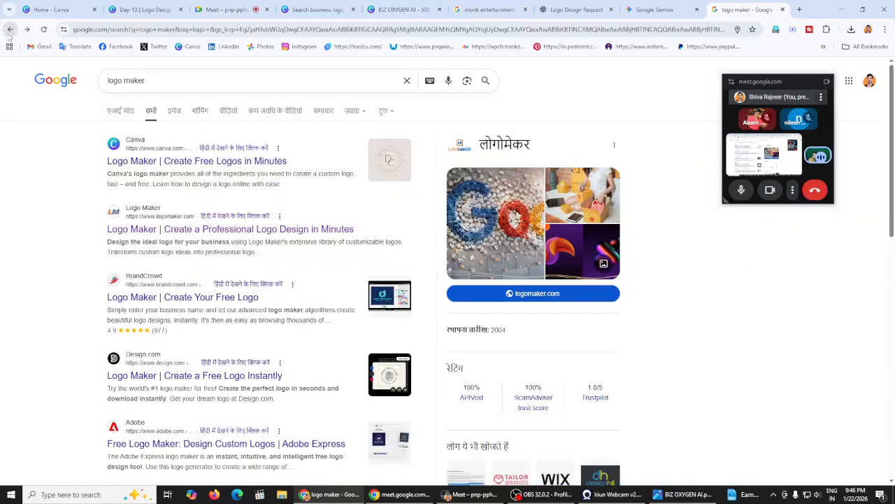
pyautogui.click(256, 231)
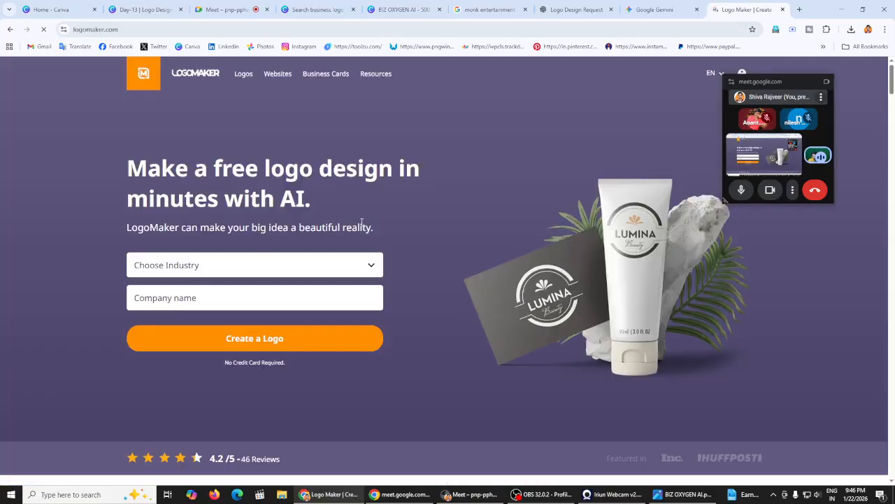
# Leave LogoMaker and view Gemini's generated Biz Oxygen AI logo
pyautogui.scroll(-2, 347, 224)
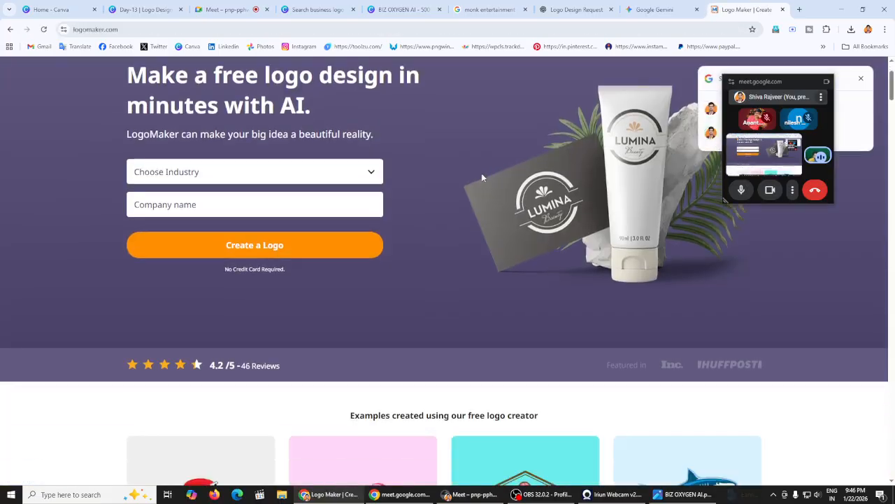
pyautogui.scroll(2, 470, 194)
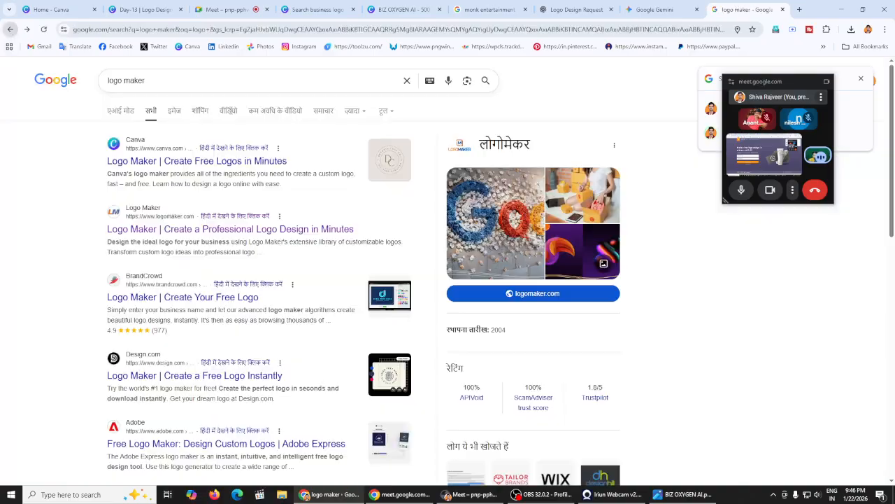
pyautogui.click(10, 29)
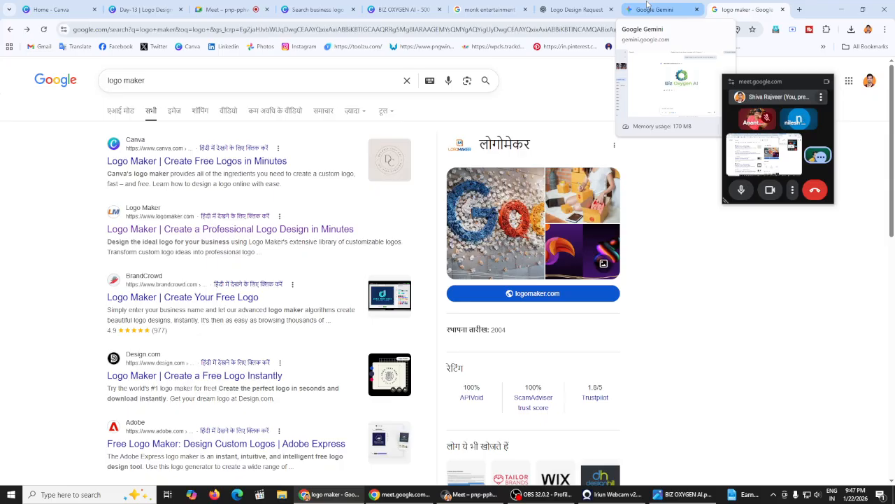
pyautogui.click(649, 8)
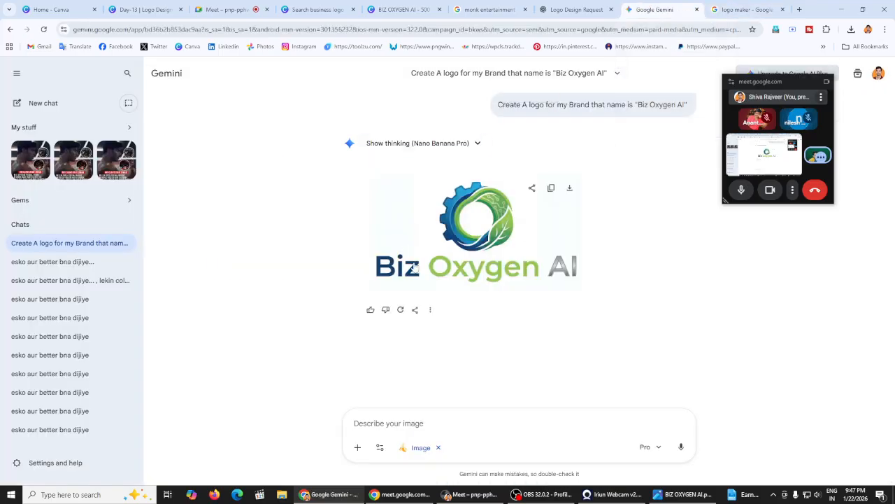
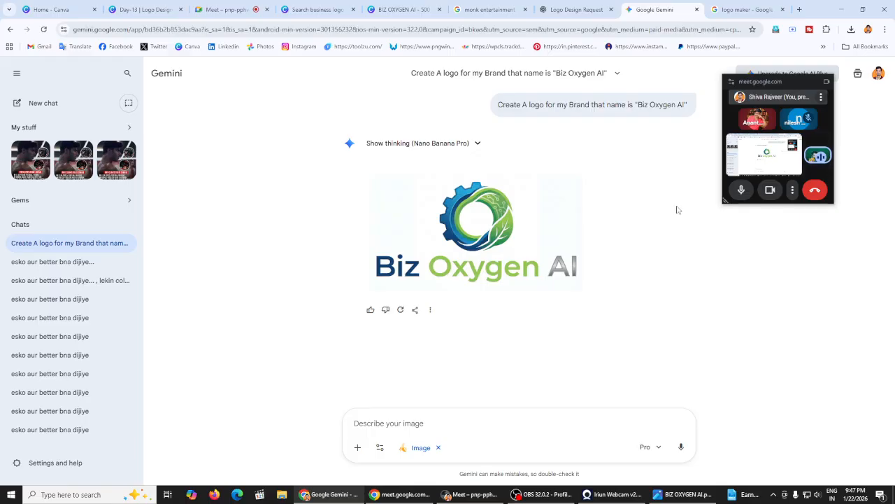
# Glance at the Canva design, return to Gemini's logo, then open ChatGPT's Biz Oxygen AI logo chat
pyautogui.click(402, 9)
pyautogui.scroll(3, 361, 232)
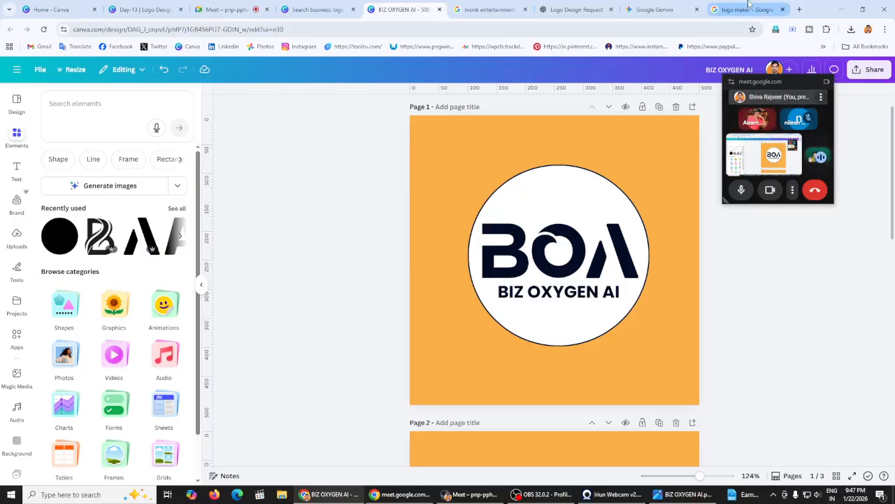
pyautogui.hotkey('ctrl', '9')
pyautogui.hotkey('ctrl', 'shift', 'Tab')
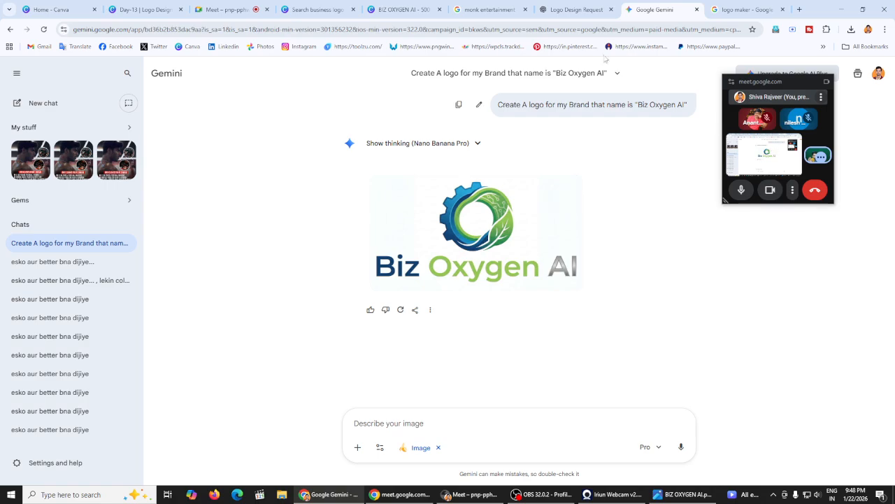
pyautogui.click(587, 5)
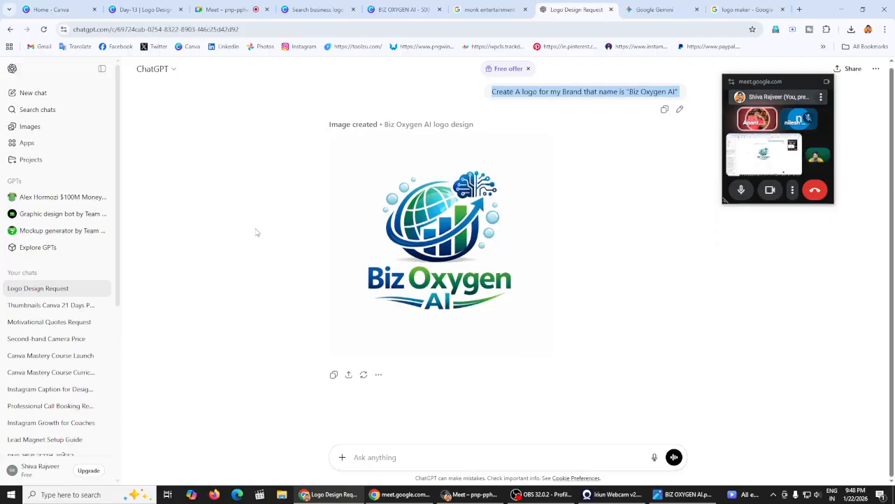
# Download ChatGPT's generated Biz Oxygen AI logo and save the PNG file
pyautogui.moveTo(499, 193)
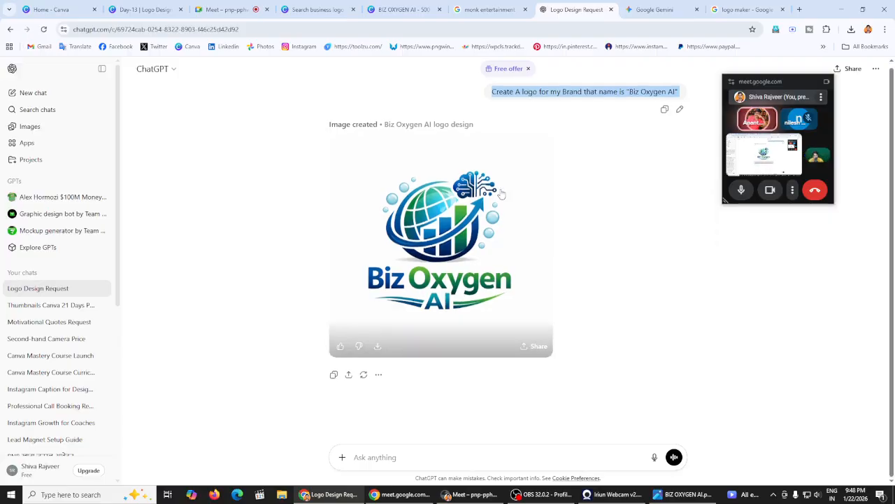
pyautogui.click(377, 347)
pyautogui.click(365, 235)
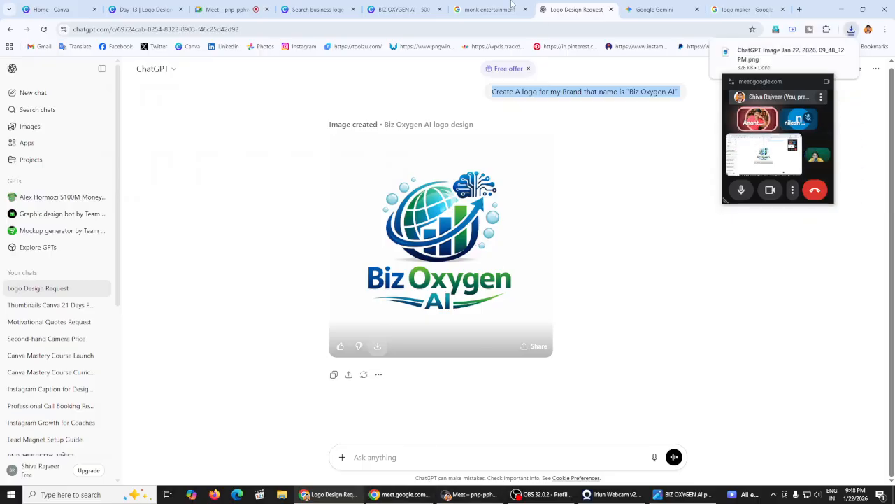
# Compare the Canva design with the ChatGPT logo, then show the Day-13 Logo Design Assignment slide
pyautogui.click(403, 9)
pyautogui.scroll(-5, 298, 218)
pyautogui.scroll(-5, 299, 218)
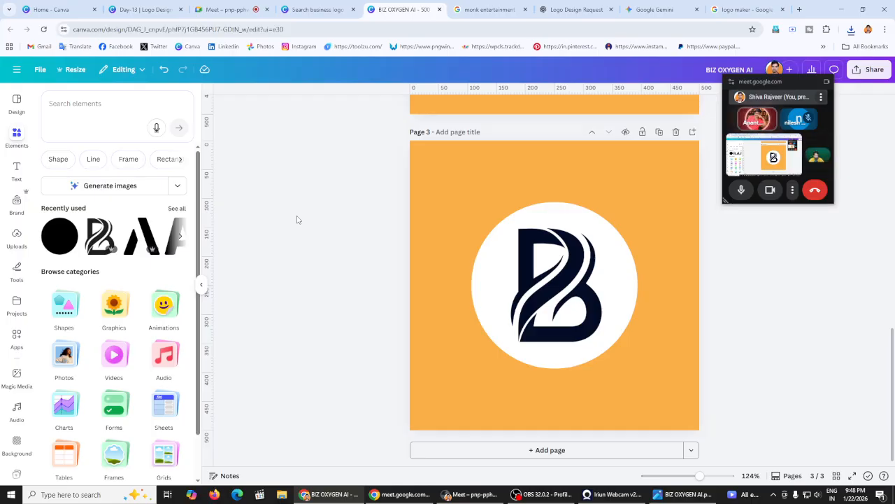
pyautogui.hotkey('ctrl', '7')
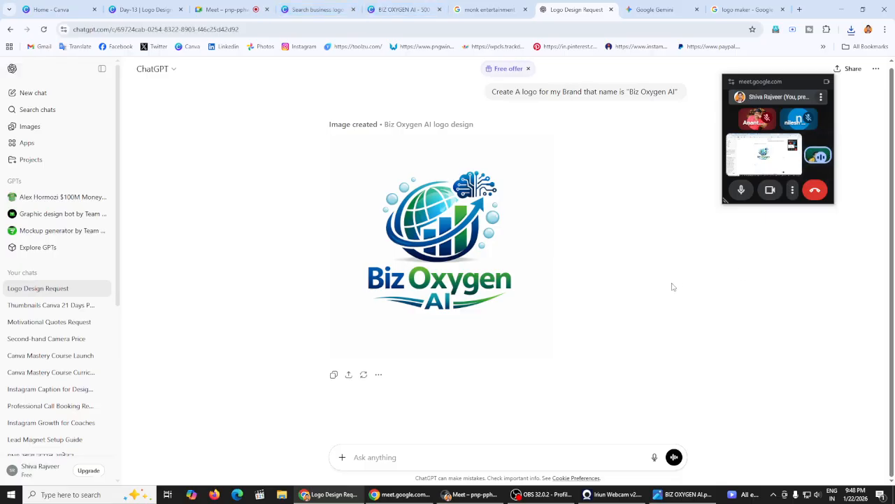
pyautogui.moveTo(432, 241)
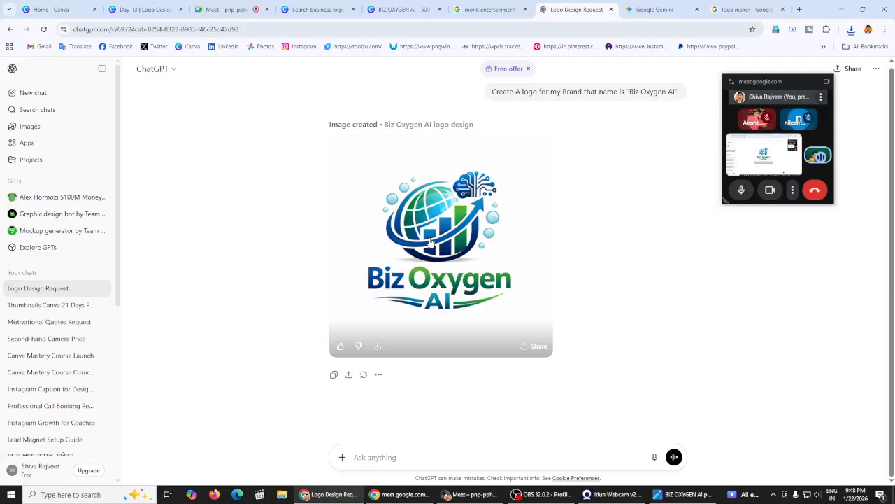
pyautogui.click(403, 8)
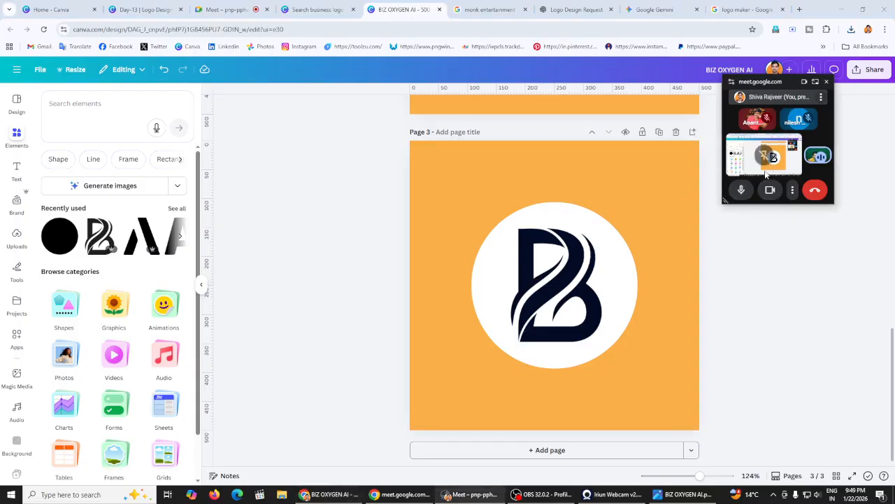
pyautogui.moveTo(783, 79); pyautogui.dragTo(828, 60)
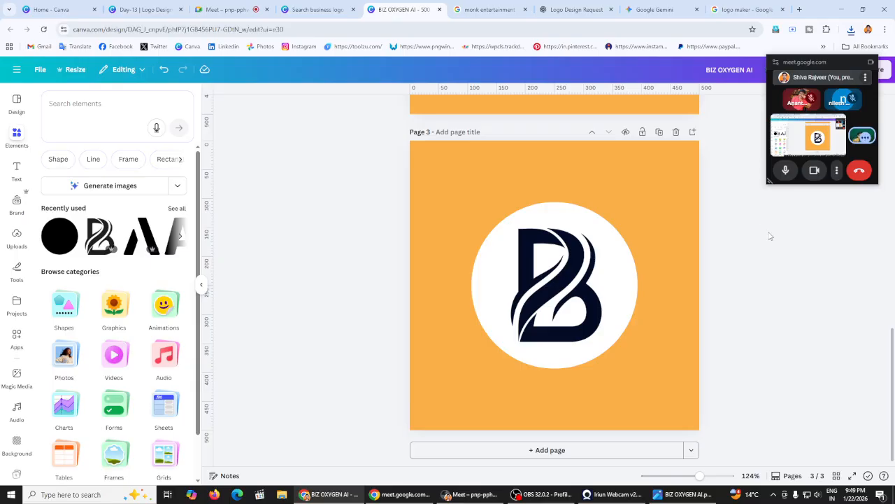
pyautogui.scroll(5, 738, 300)
pyautogui.scroll(5, 737, 299)
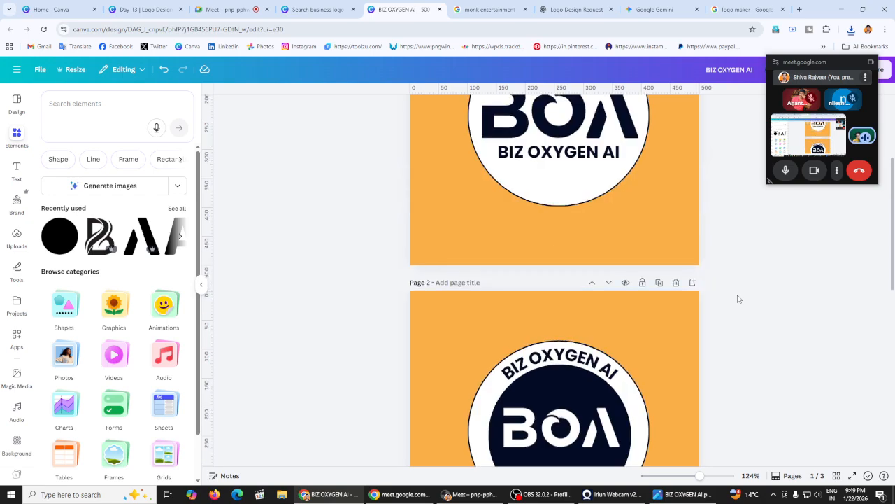
pyautogui.click(575, 9)
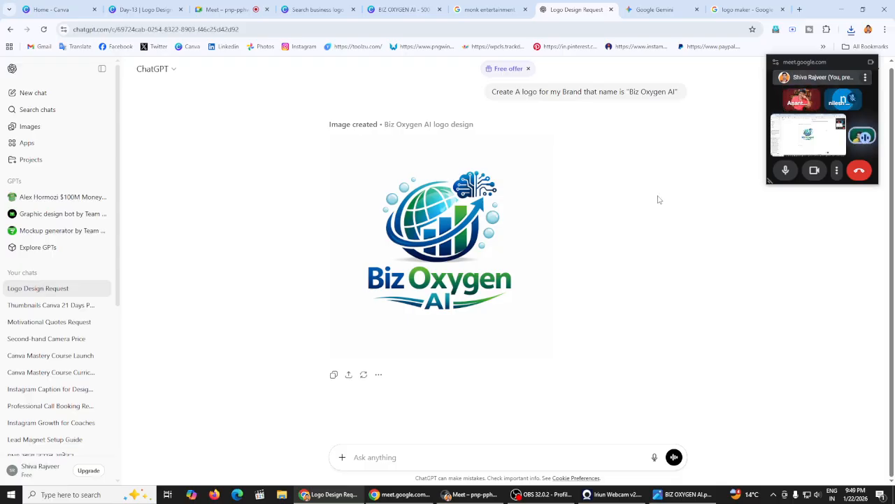
pyautogui.click(178, 5)
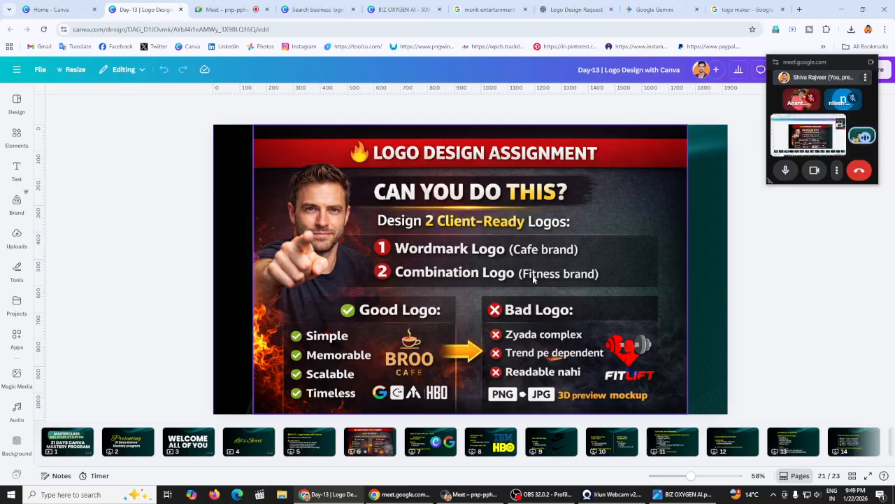
# Close the Create a design options and search the templates for 'cafe logo'
pyautogui.click(318, 6)
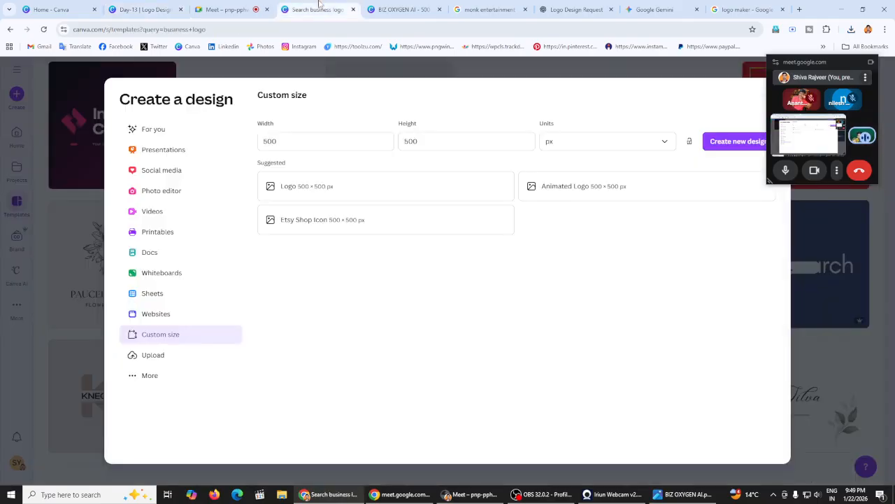
pyautogui.moveTo(831, 61); pyautogui.dragTo(853, 105)
pyautogui.click(801, 87)
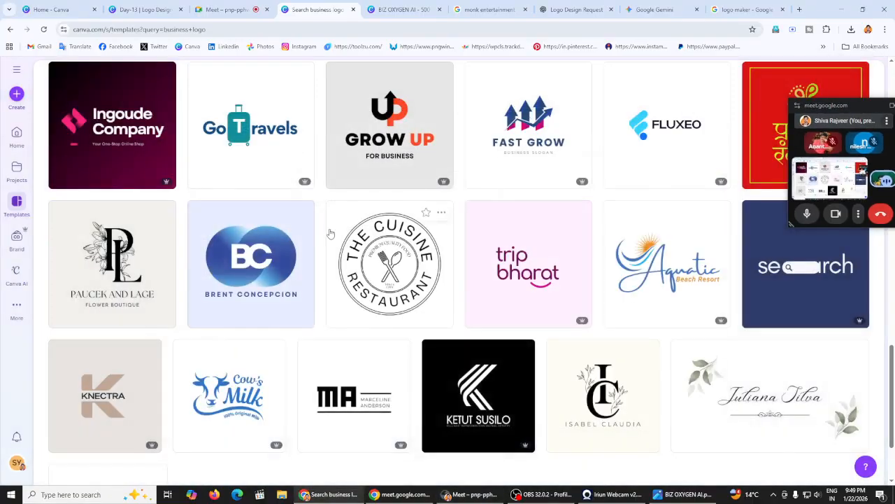
pyautogui.scroll(10, 350, 241)
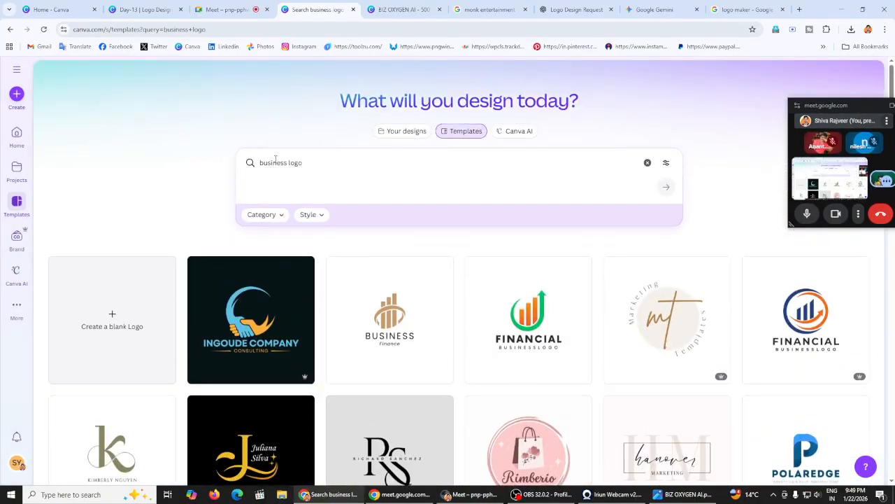
pyautogui.click(275, 161)
pyautogui.write('cafe')
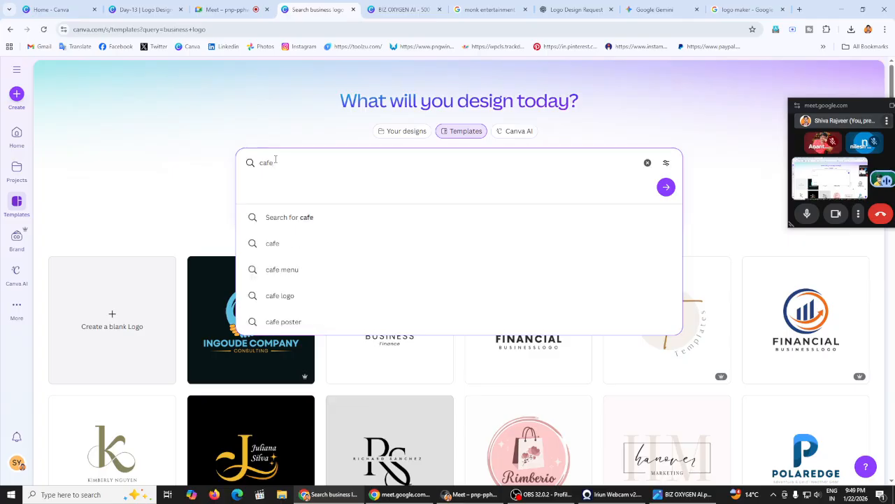
pyautogui.click(300, 294)
# Browse the cafe logo results and preview the round Borcelle coffee shop logo template
pyautogui.scroll(-3, 355, 228)
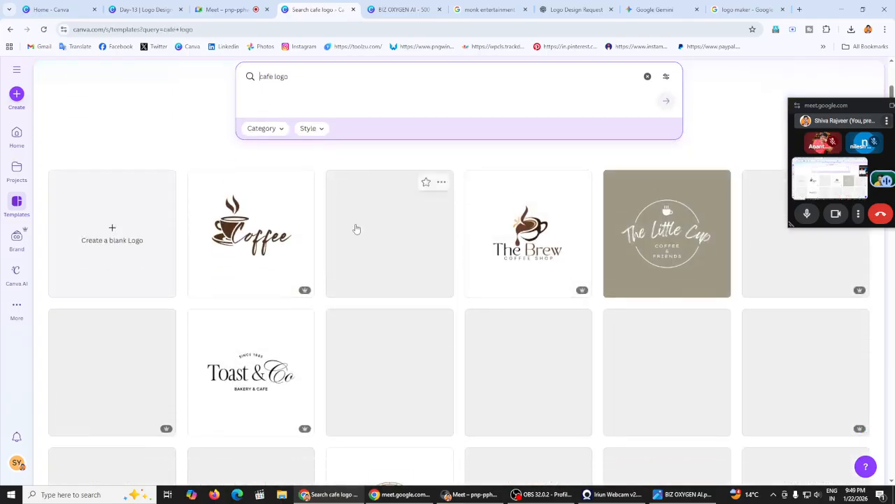
pyautogui.scroll(-3, 569, 206)
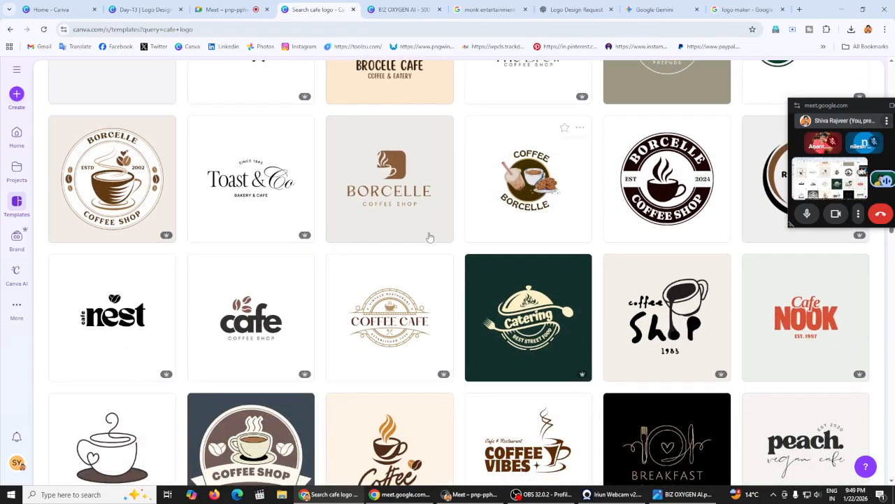
pyautogui.scroll(-5, 427, 237)
pyautogui.scroll(-6, 427, 255)
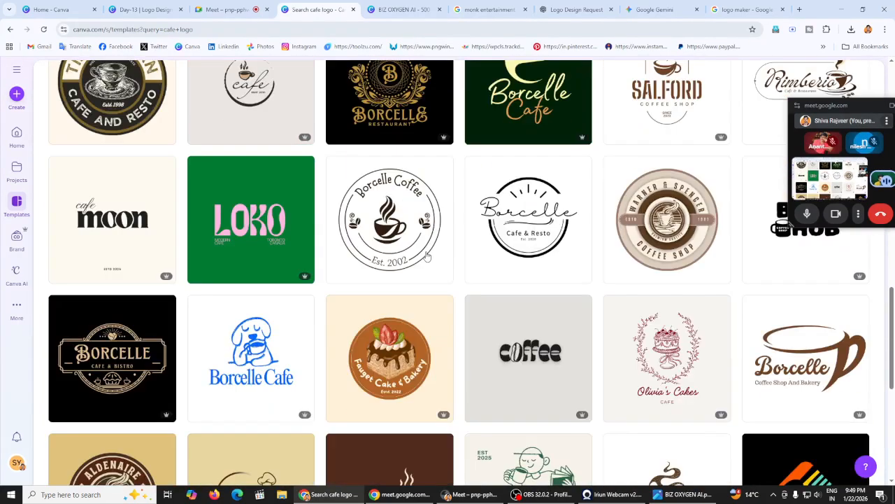
pyautogui.scroll(-3, 427, 256)
pyautogui.scroll(-4, 427, 256)
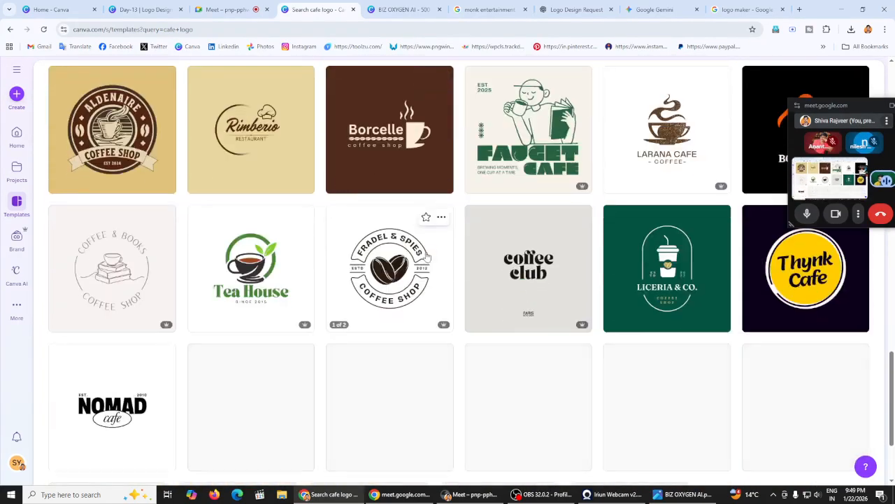
pyautogui.scroll(-15, 426, 296)
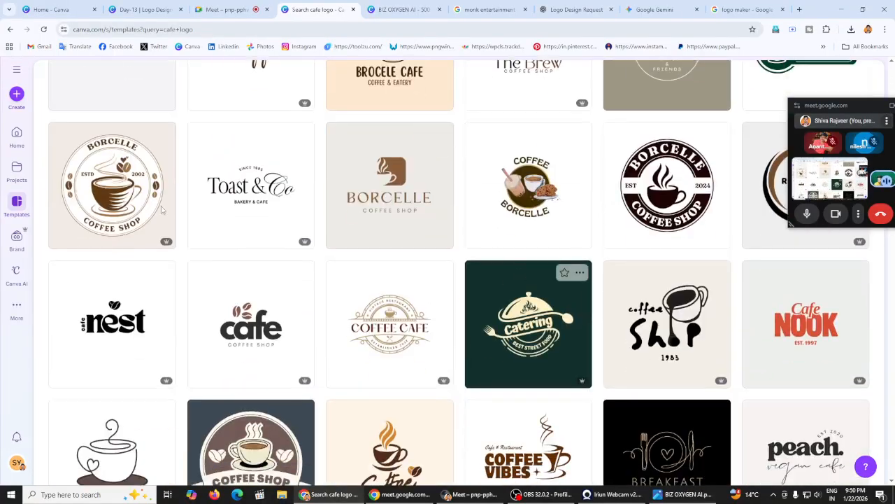
pyautogui.click(203, 232)
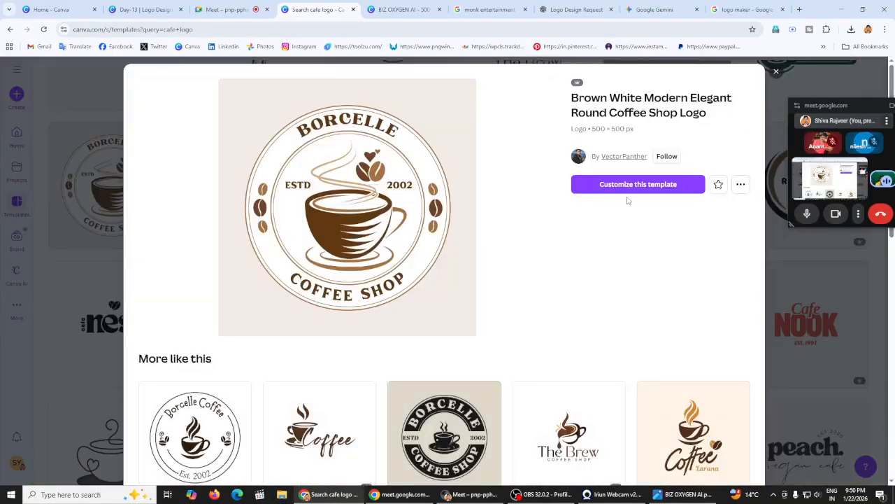
# Customize the coffee shop template and change the BORCELLE heading to 'SHIVA RAJVEER CAFE'
pyautogui.click(622, 192)
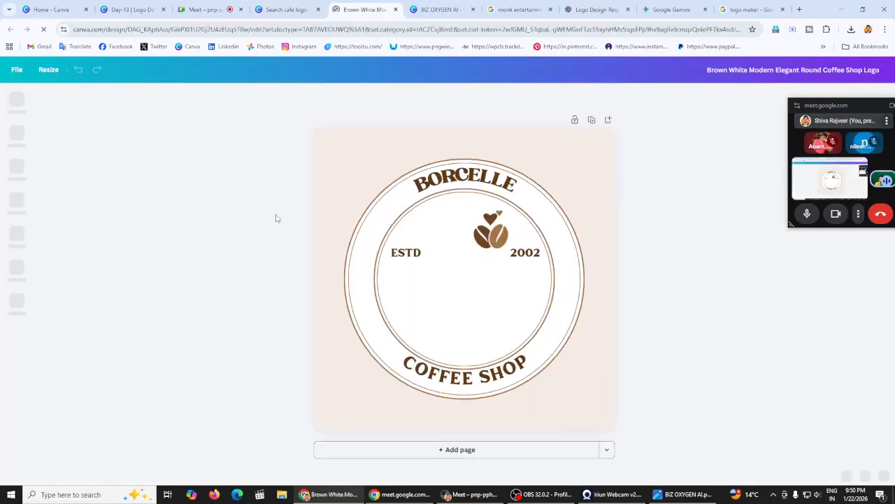
pyautogui.click(455, 193)
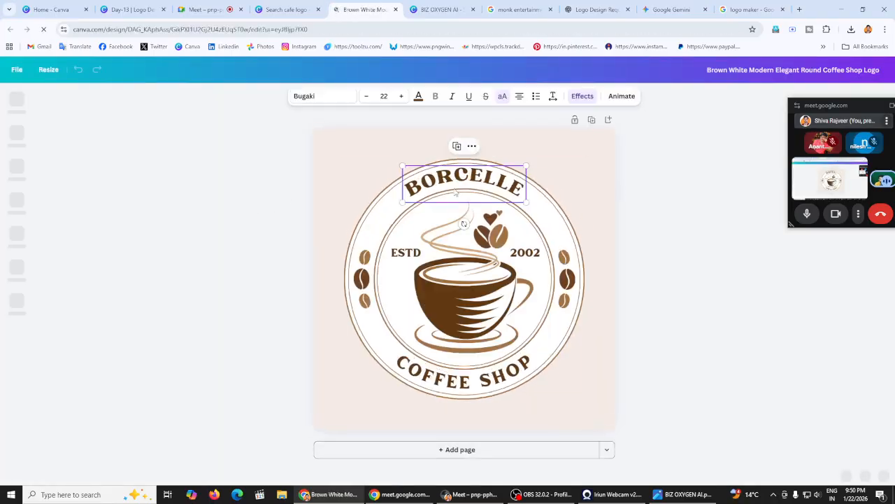
pyautogui.doubleClick(455, 190)
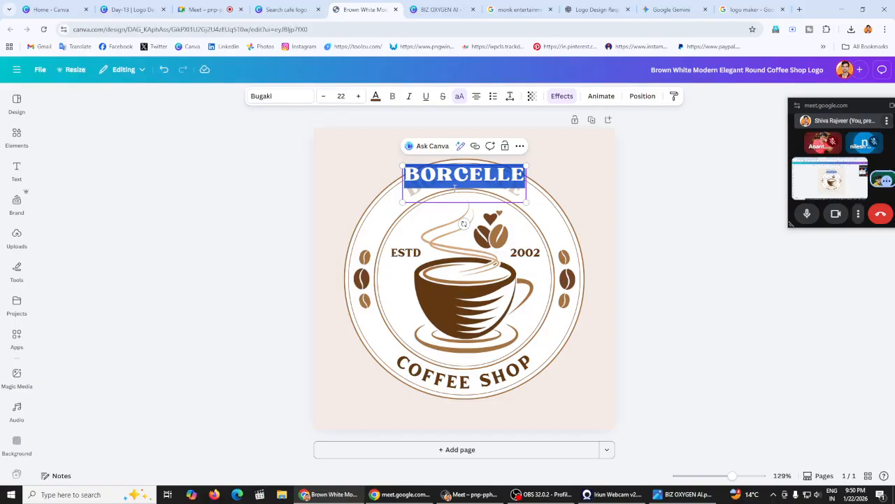
pyautogui.write('SHIVA RAJVEER')
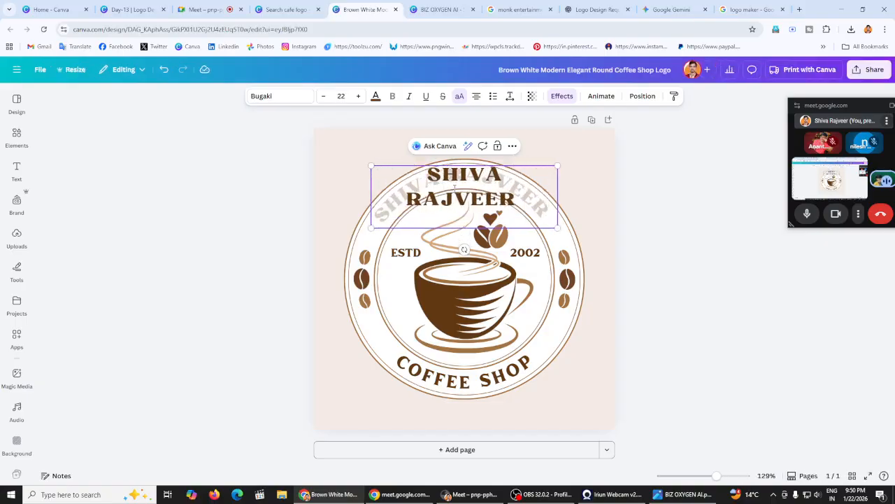
pyautogui.write(' CAFE')
pyautogui.click(673, 240)
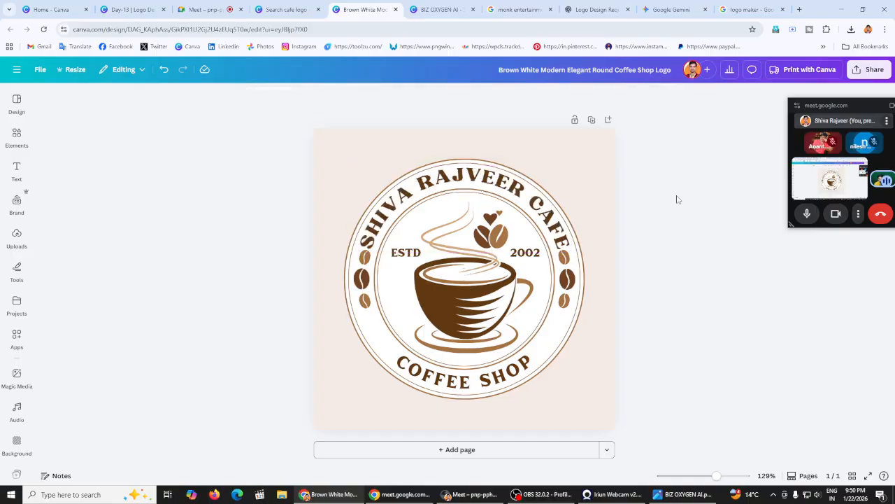
# Change the established year from 2002 to 2026 and reselect the curved heading
pyautogui.doubleClick(527, 253)
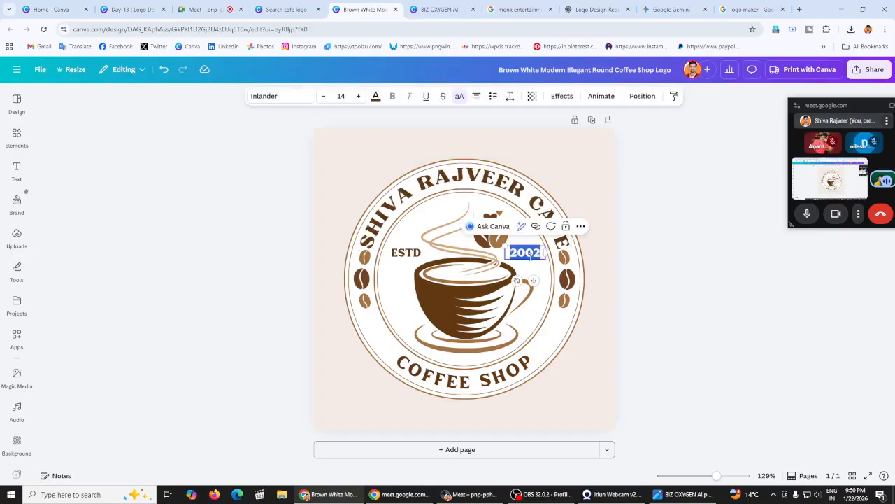
pyautogui.write('2026')
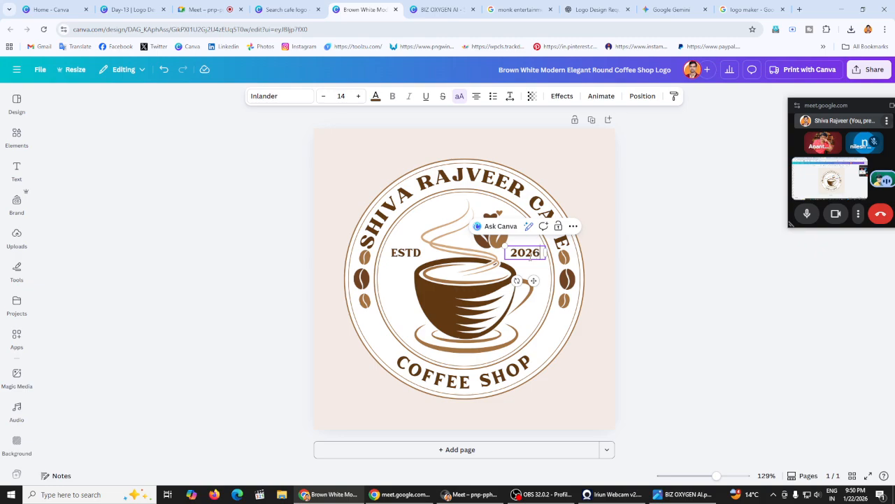
pyautogui.click(222, 282)
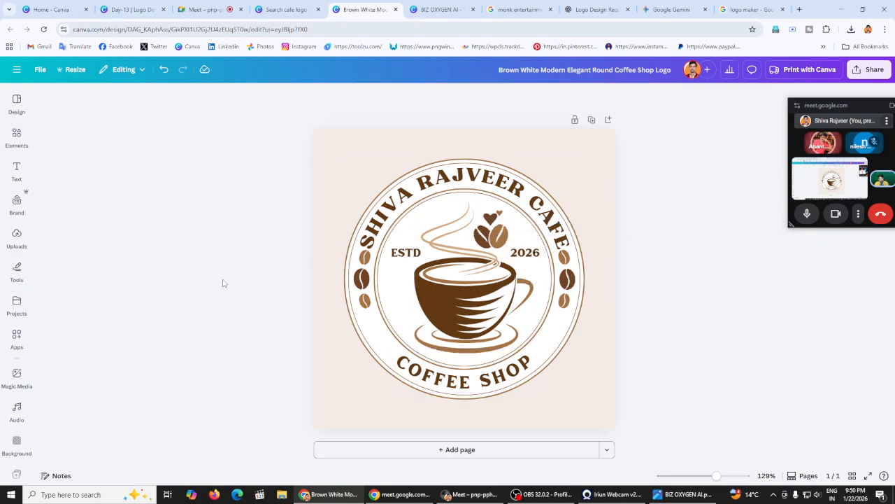
pyautogui.click(403, 212)
pyautogui.click(205, 190)
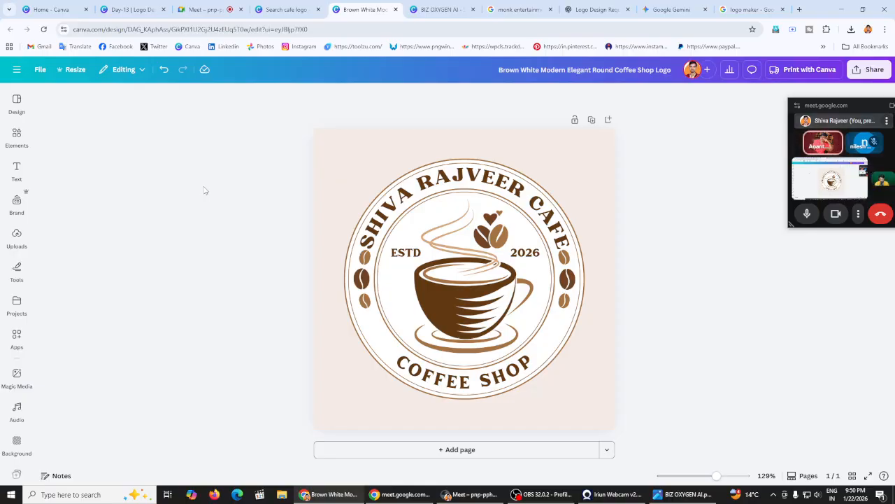
pyautogui.click(402, 202)
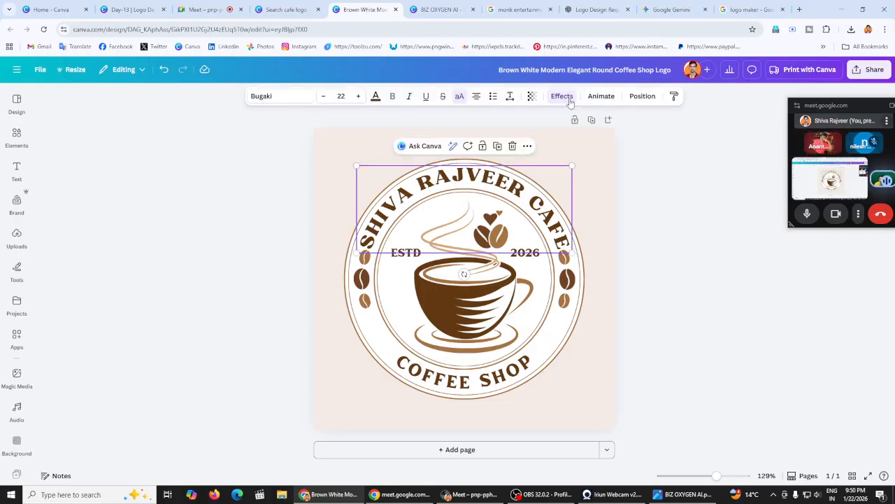
# Adjust the heading's Curve effect so the arc fits the logo's rim
pyautogui.click(564, 96)
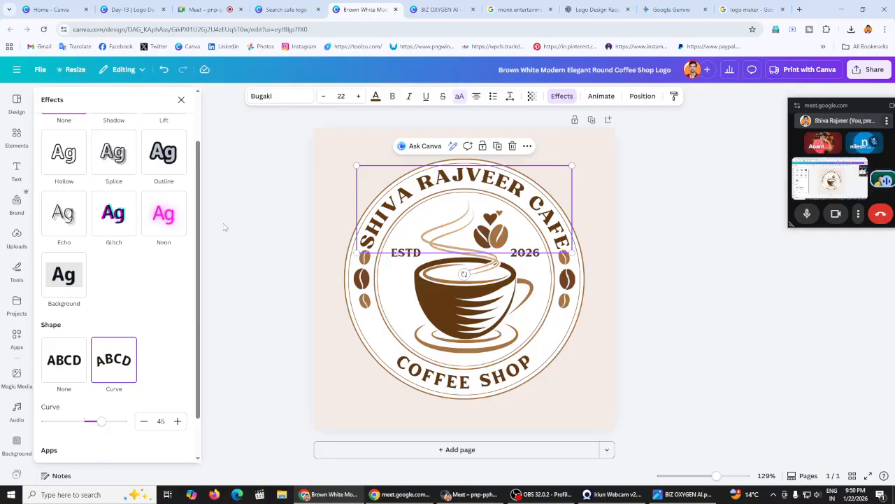
pyautogui.scroll(-1, 64, 287)
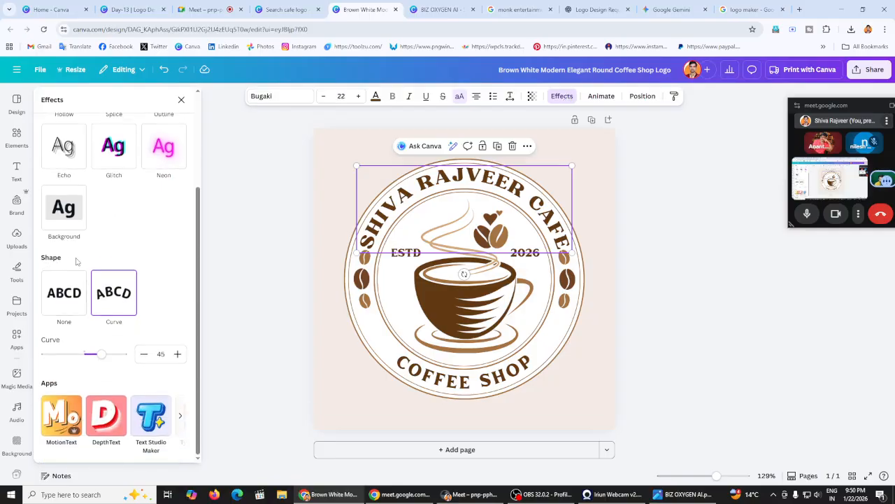
pyautogui.scroll(2, 75, 262)
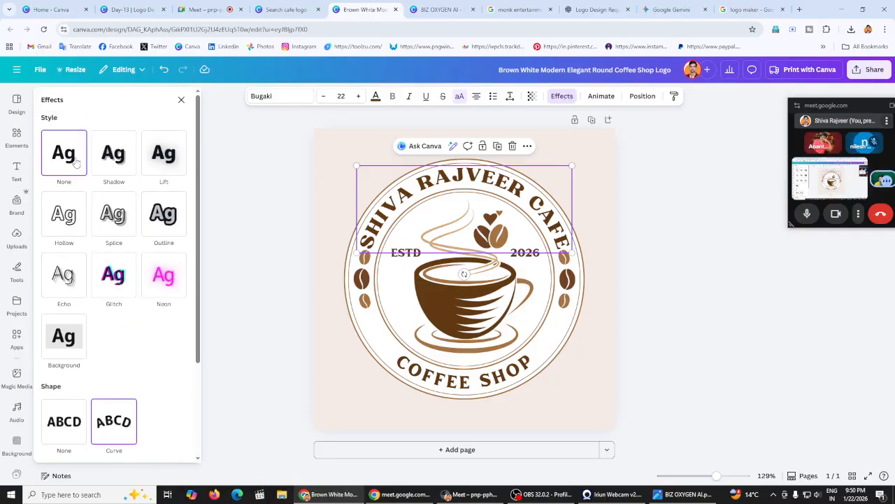
pyautogui.scroll(-2, 77, 135)
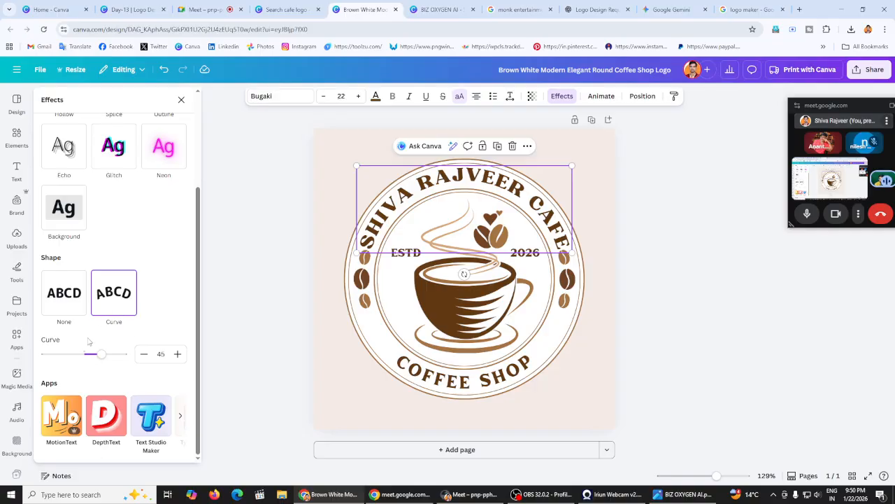
pyautogui.moveTo(100, 355); pyautogui.dragTo(84, 359)
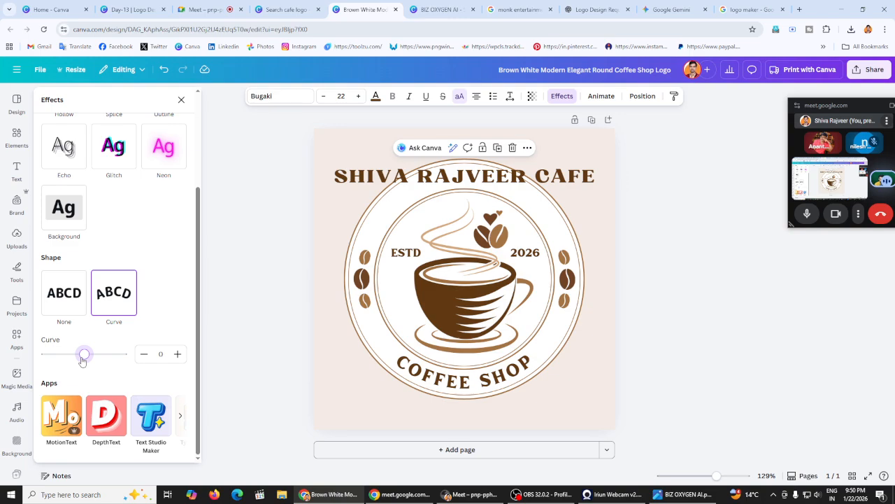
pyautogui.moveTo(84, 359)
pyautogui.mouseDown()
pyautogui.moveTo(142, 344)
pyautogui.moveTo(103, 353)
pyautogui.moveTo(47, 348)
pyautogui.moveTo(96, 351)
pyautogui.mouseUp()
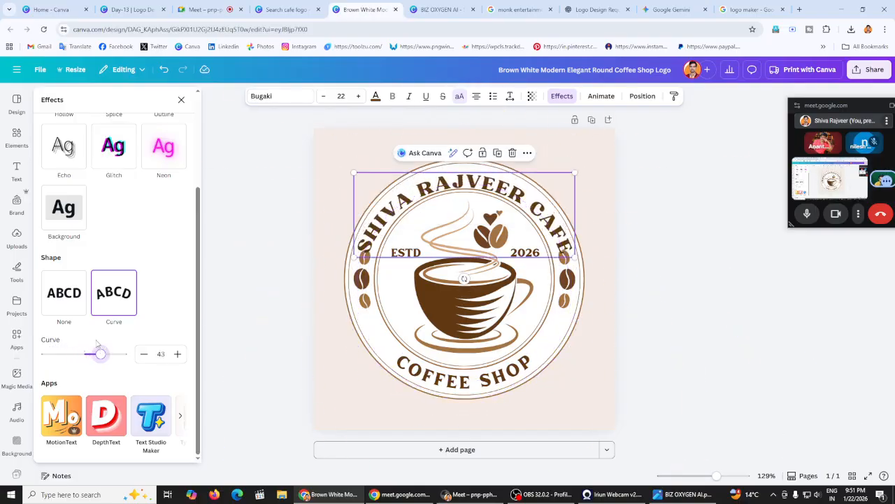
pyautogui.click(61, 303)
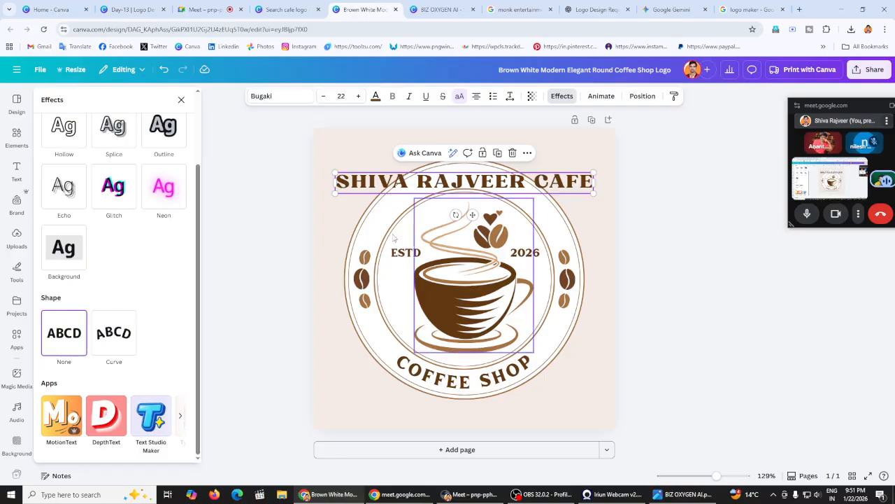
pyautogui.click(114, 333)
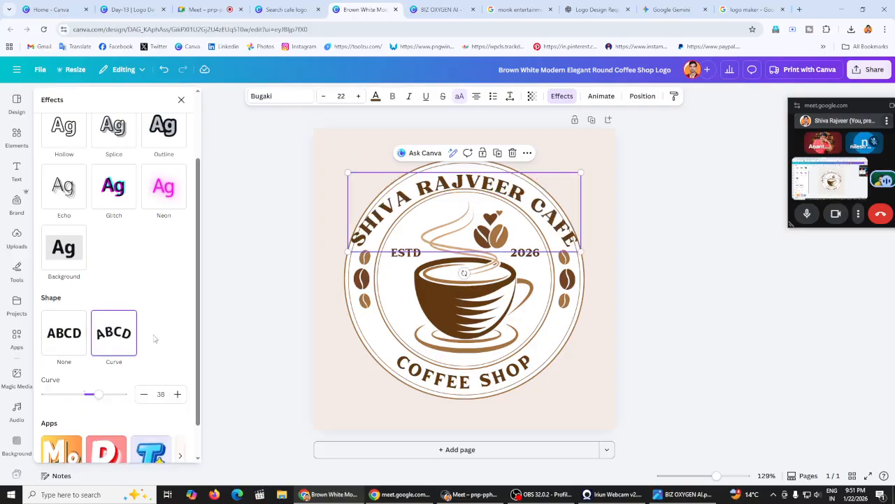
pyautogui.moveTo(95, 397); pyautogui.dragTo(104, 399)
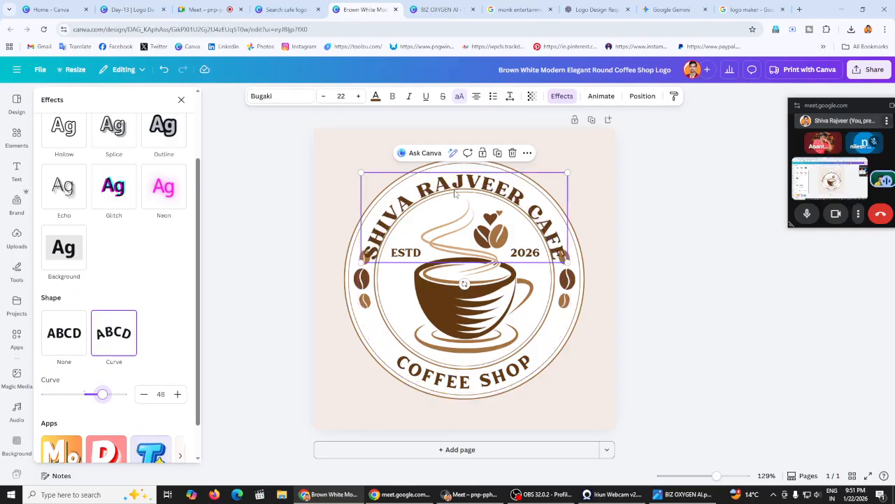
# Nudge the curved heading slightly up and drag the upper-left coffee bean off the logo
pyautogui.moveTo(454, 190); pyautogui.dragTo(454, 184)
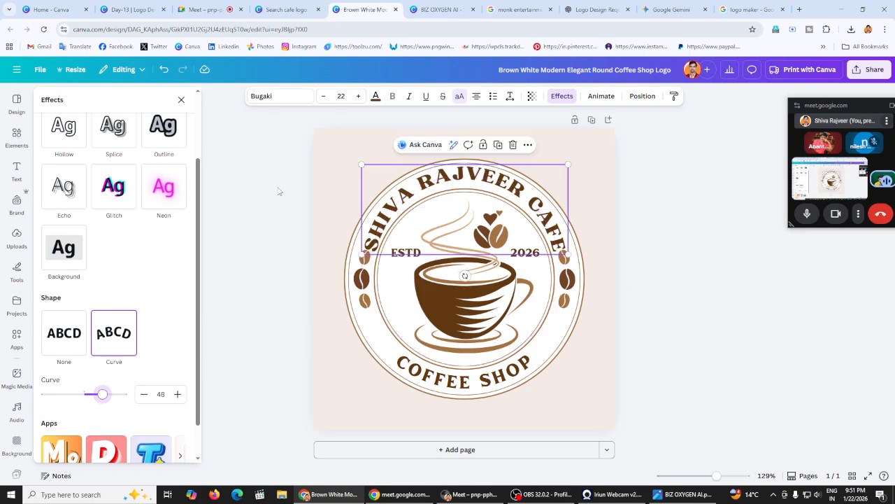
pyautogui.click(278, 191)
pyautogui.moveTo(365, 257); pyautogui.dragTo(252, 248)
pyautogui.click(563, 258)
pyautogui.click(661, 248)
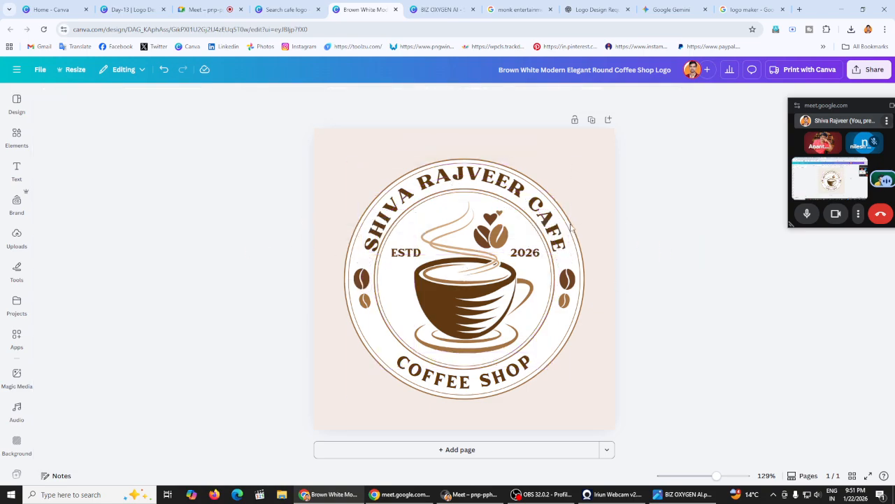
# Reduce the heading's curve value to 46
pyautogui.click(464, 205)
pyautogui.click(552, 95)
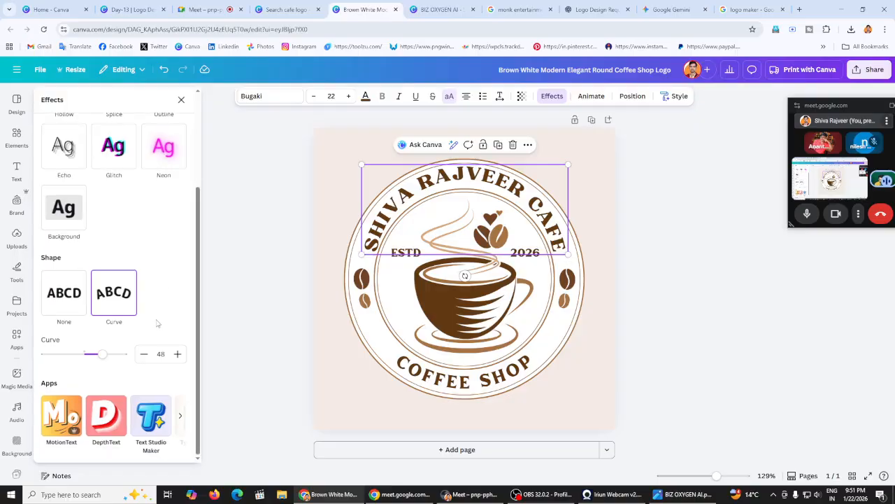
pyautogui.click(144, 354)
pyautogui.click(144, 354)
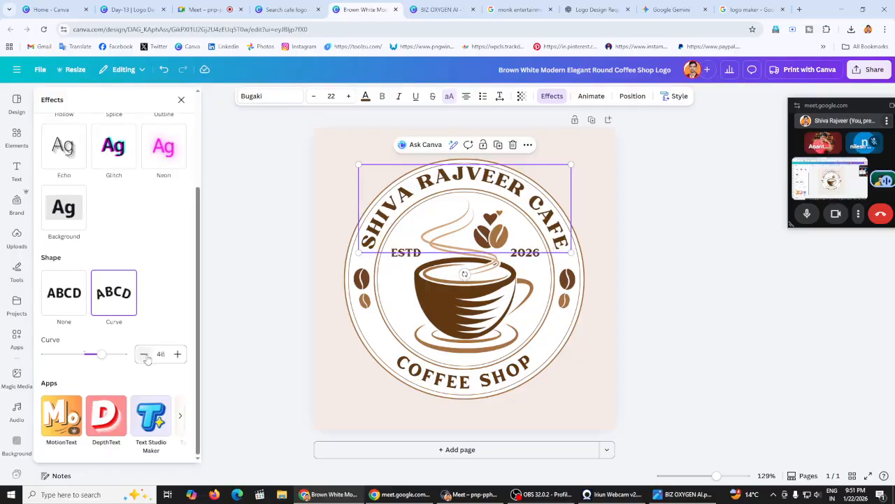
pyautogui.click(235, 204)
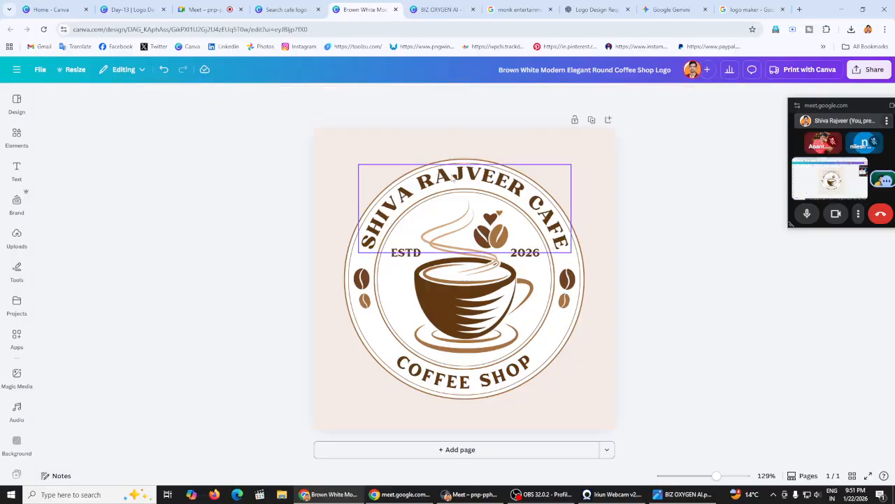
pyautogui.click(455, 179)
pyautogui.click(257, 180)
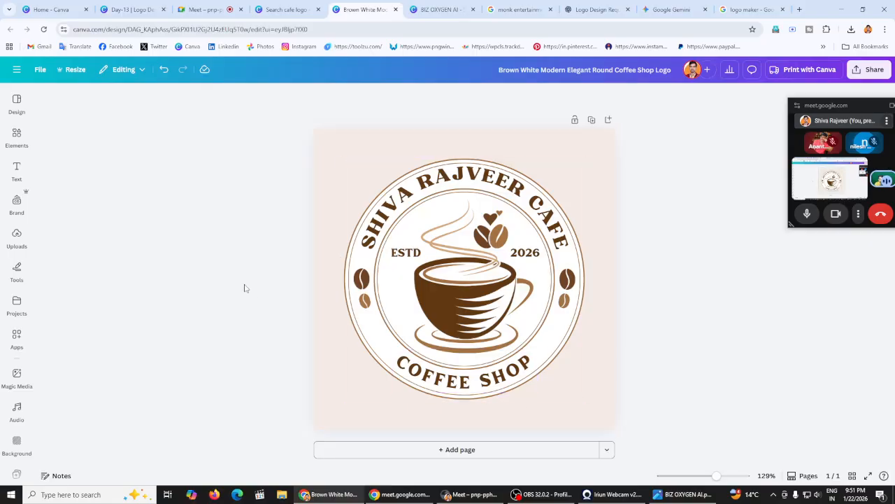
# Close the template preview and search the templates for 'fitness logo'
pyautogui.click(285, 9)
pyautogui.click(775, 71)
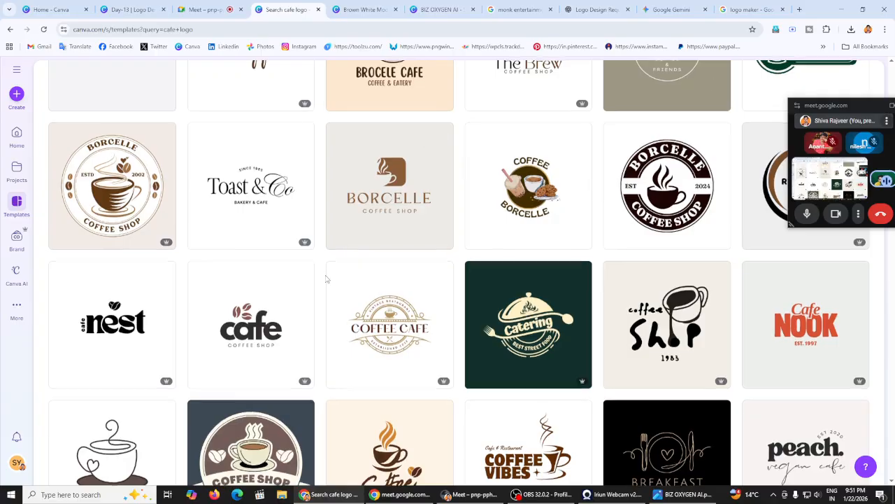
pyautogui.scroll(4, 327, 280)
pyautogui.click(281, 164)
pyautogui.hotkey('ctrl', 'a')
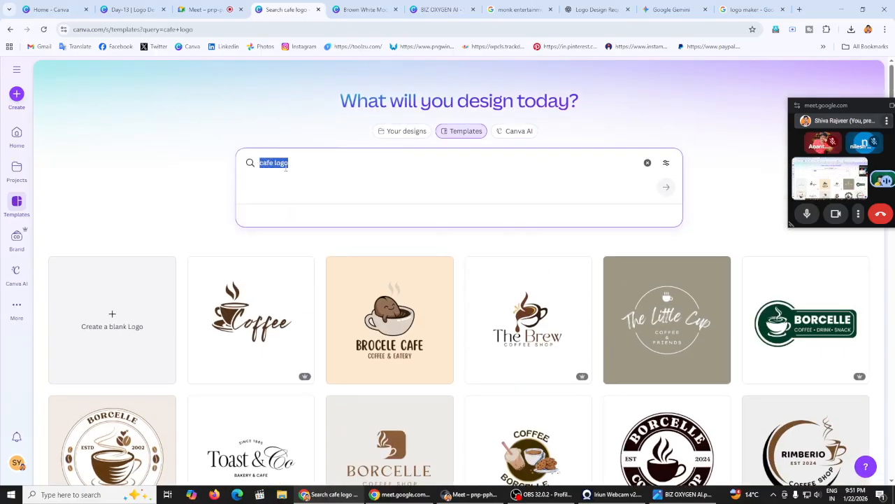
pyautogui.write('fitness')
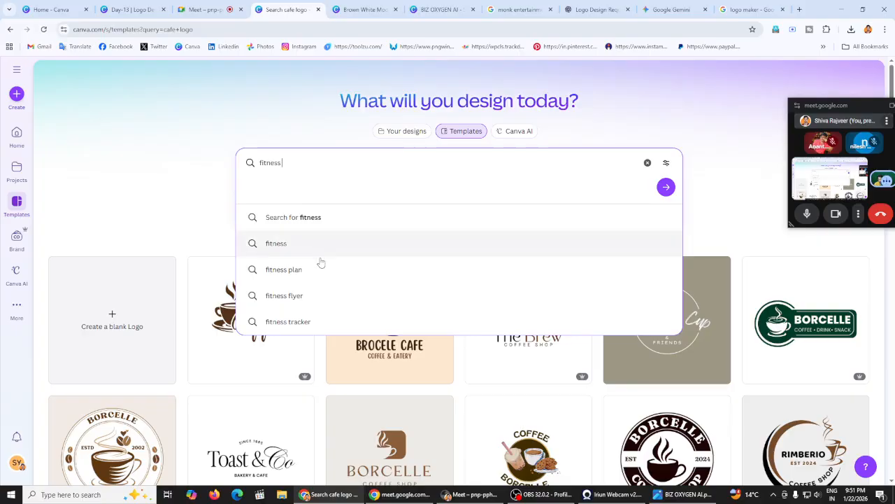
pyautogui.write(' logo')
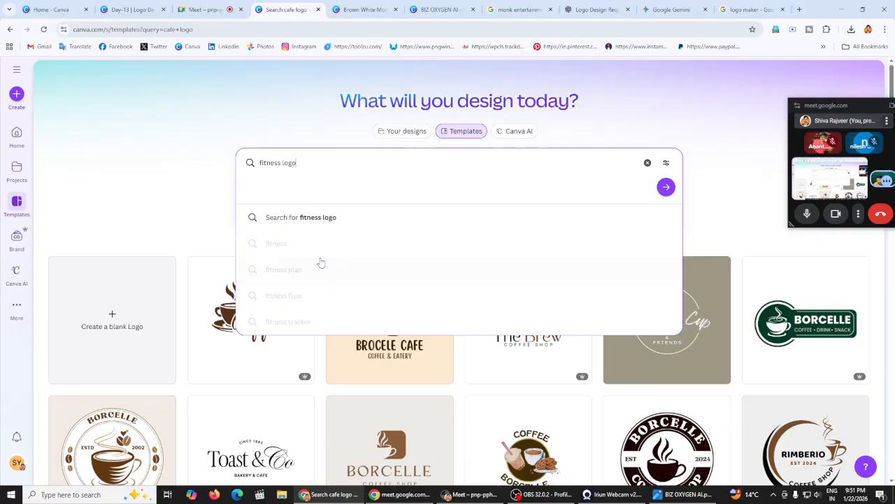
pyautogui.click(316, 216)
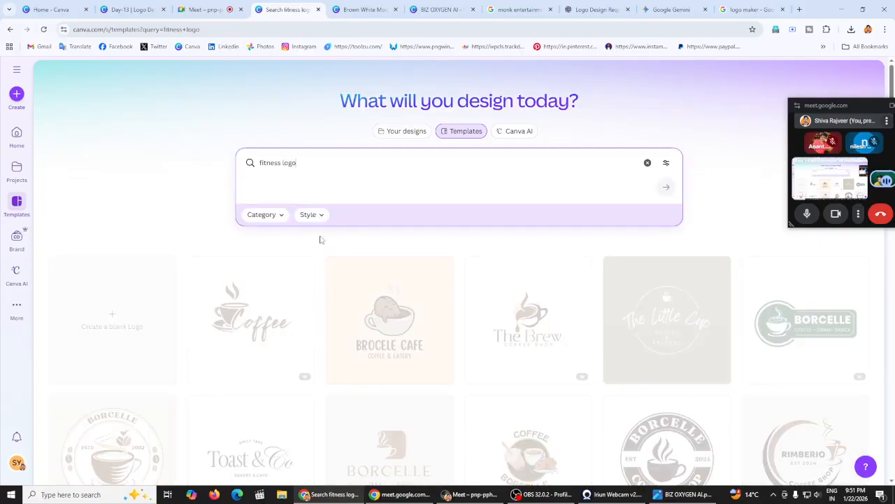
# Browse the fitness results and preview the Black and Yellow Gym Icon Fitness Logo template
pyautogui.scroll(-3, 372, 279)
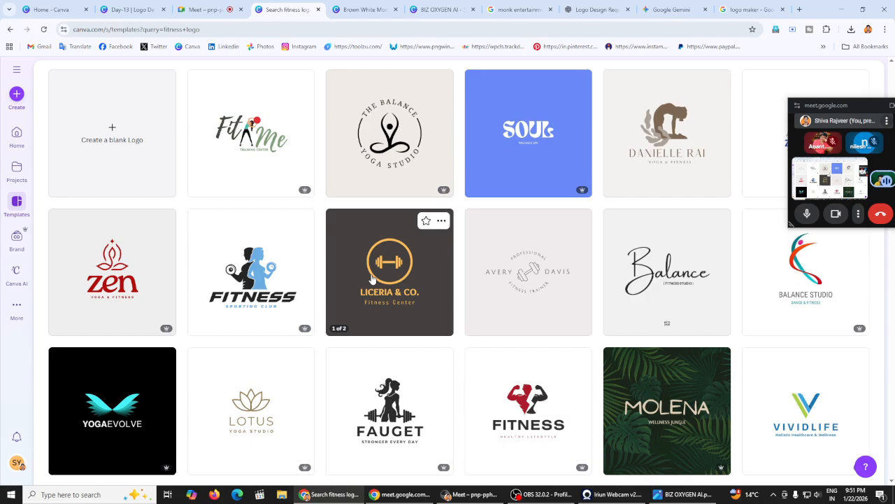
pyautogui.scroll(-8, 372, 278)
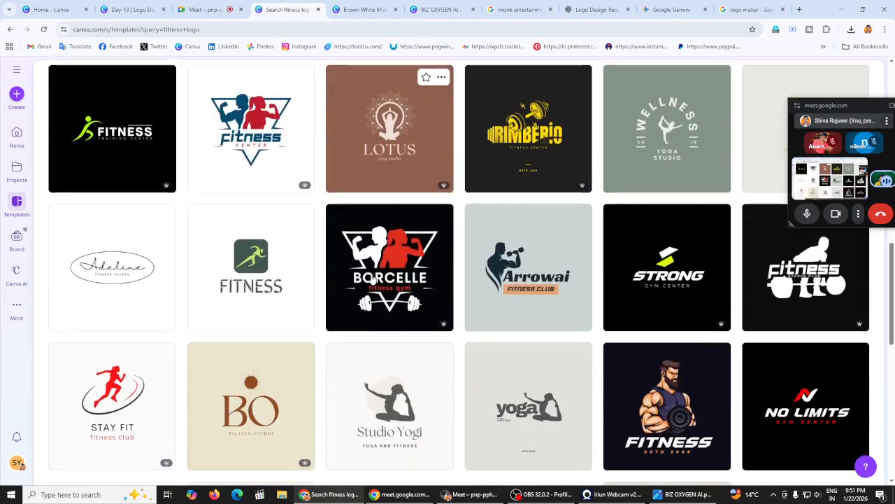
pyautogui.scroll(-4, 372, 278)
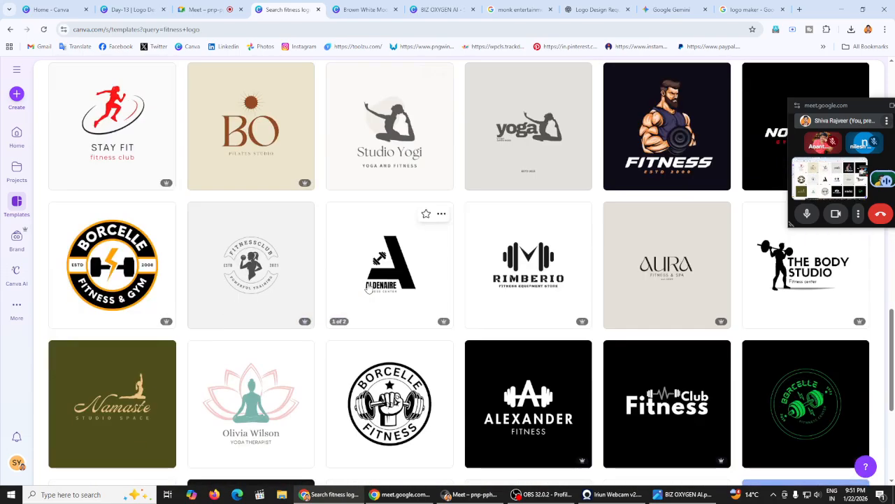
pyautogui.scroll(-3, 369, 289)
pyautogui.scroll(1, 378, 224)
pyautogui.click(112, 175)
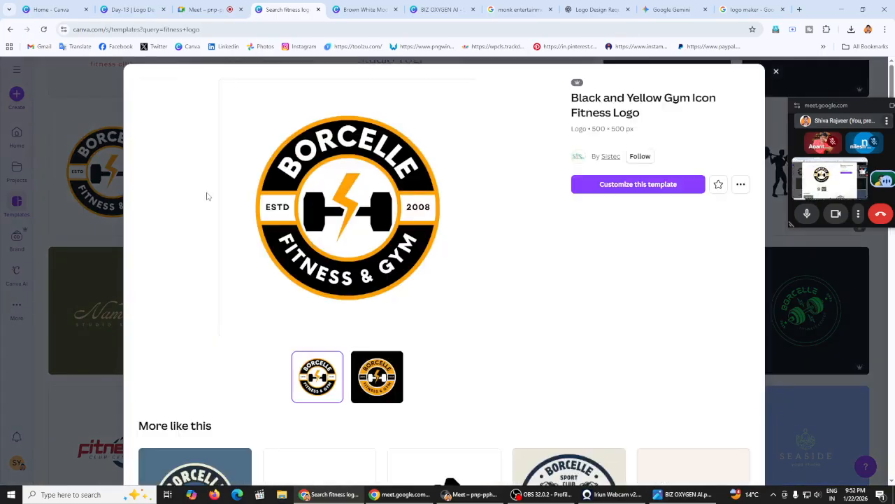
# Customize the gym logo template and replace the curved BORCELLE text with 'sdfdfsdsd'
pyautogui.click(652, 184)
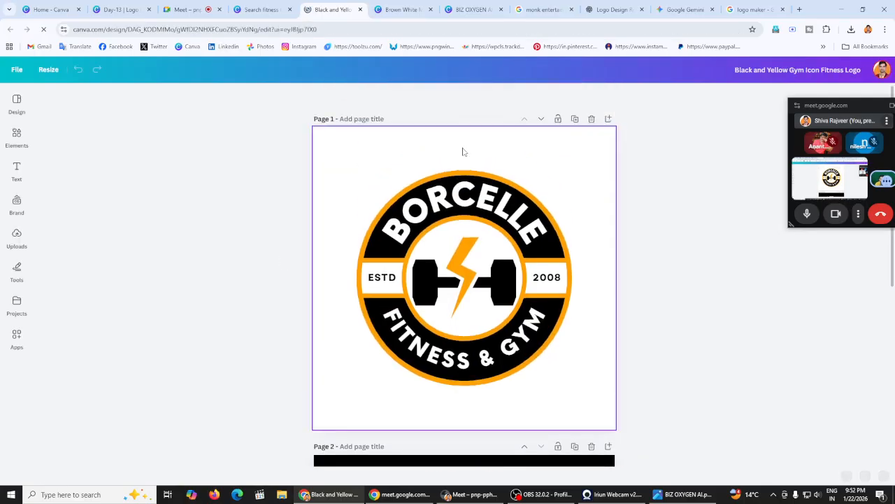
pyautogui.click(450, 200)
pyautogui.doubleClick(450, 200)
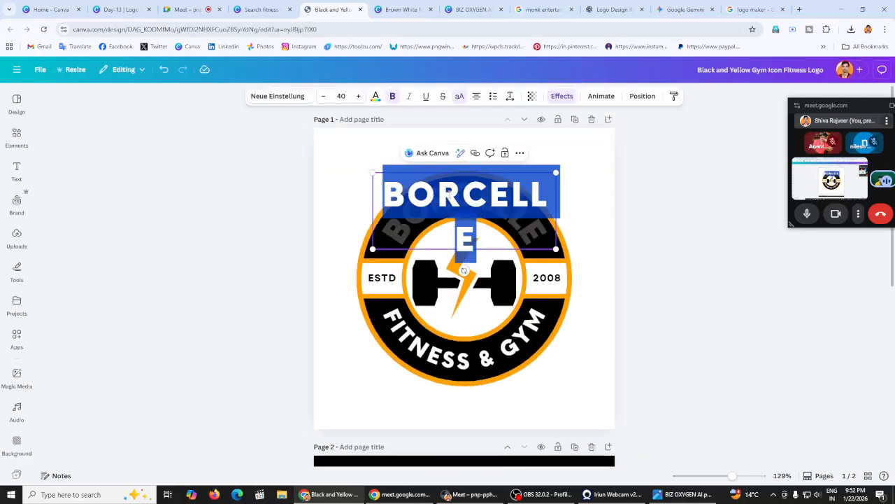
pyautogui.write('sdfdfsdsd')
pyautogui.click(310, 189)
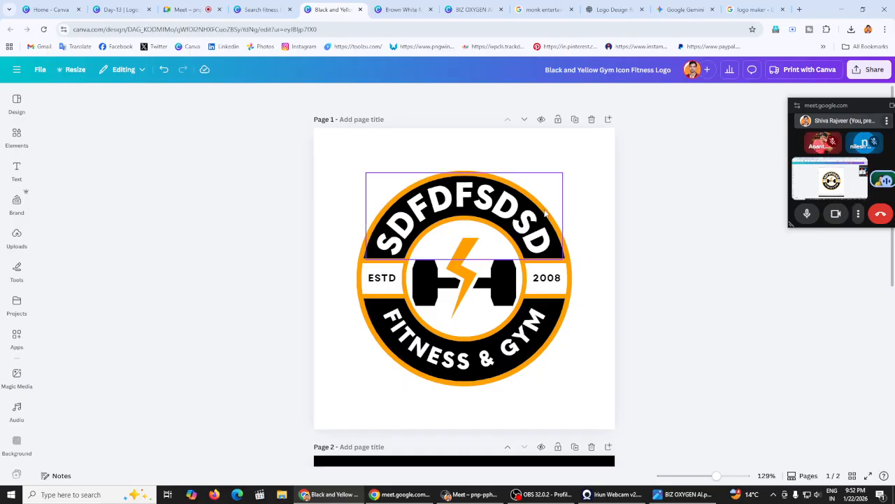
# Check the curved text's effect settings and the share options on the gym logo
pyautogui.click(501, 222)
pyautogui.click(573, 98)
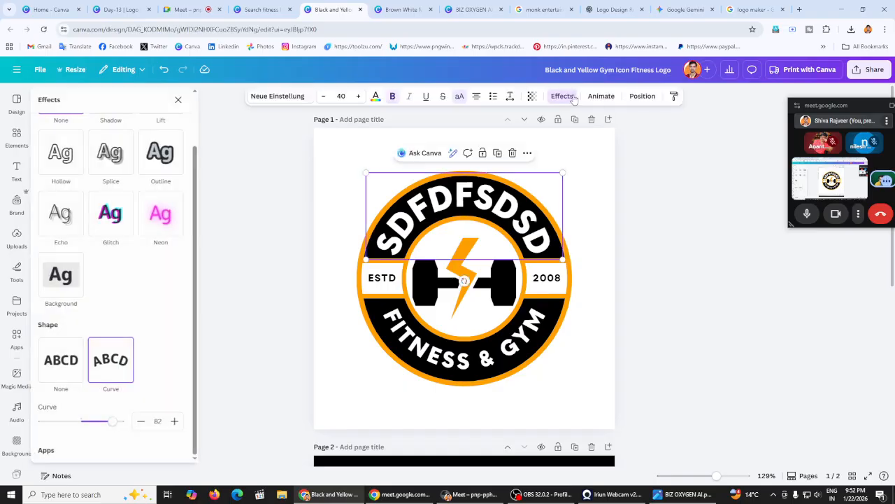
pyautogui.click(300, 205)
pyautogui.click(650, 292)
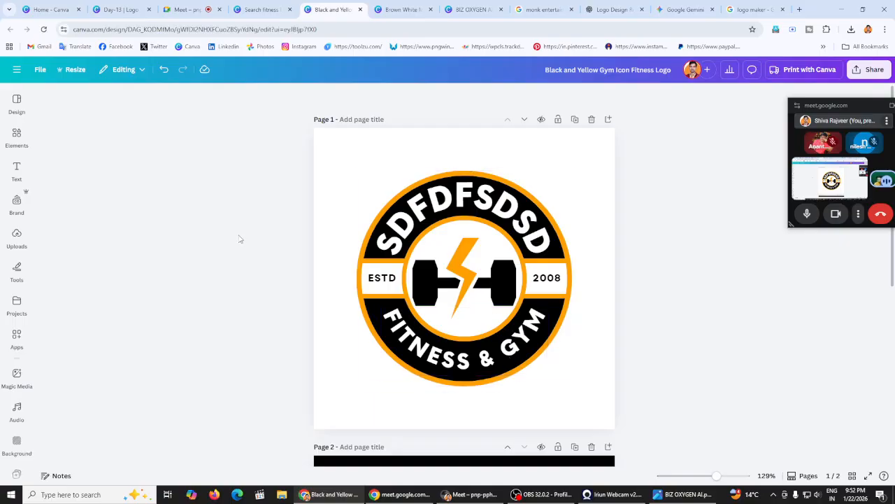
pyautogui.click(870, 69)
pyautogui.click(207, 289)
pyautogui.click(536, 238)
pyautogui.click(535, 237)
pyautogui.click(403, 9)
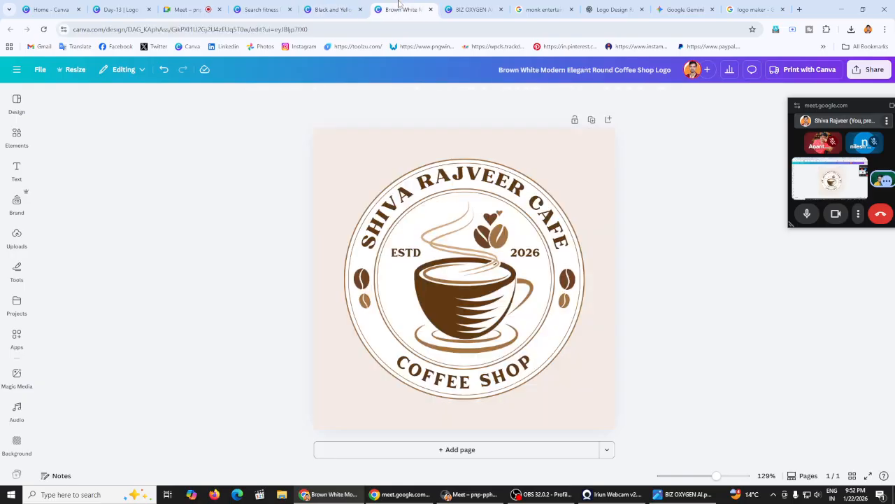
# Download the Shiva Rajveer Cafe logo as a larger-size PNG and save it
pyautogui.click(871, 70)
pyautogui.click(726, 245)
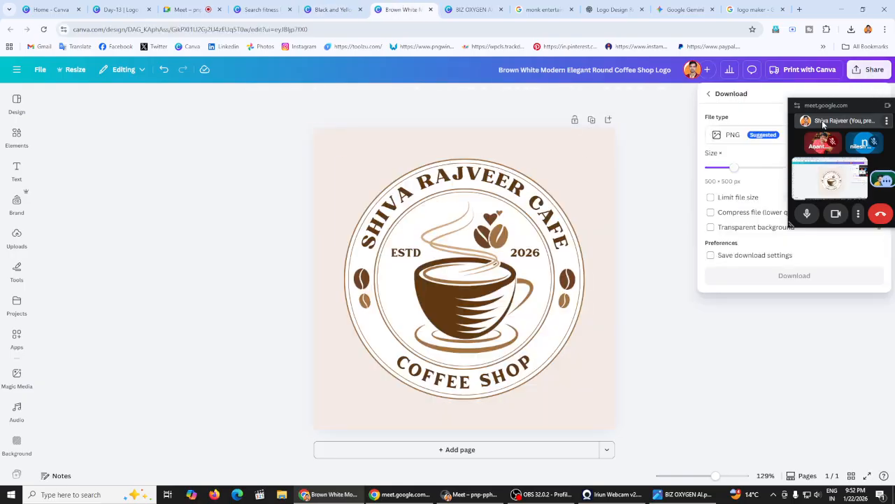
pyautogui.moveTo(860, 102); pyautogui.dragTo(820, 181)
pyautogui.moveTo(737, 169); pyautogui.dragTo(837, 167)
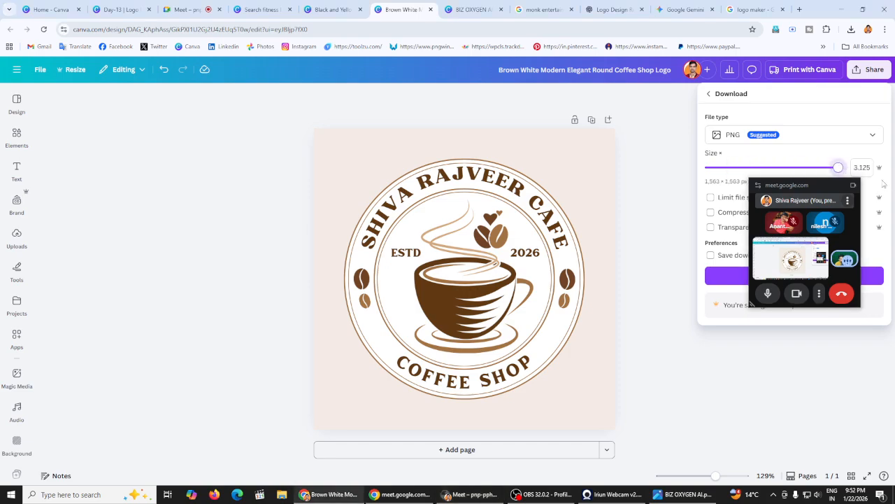
pyautogui.click(731, 280)
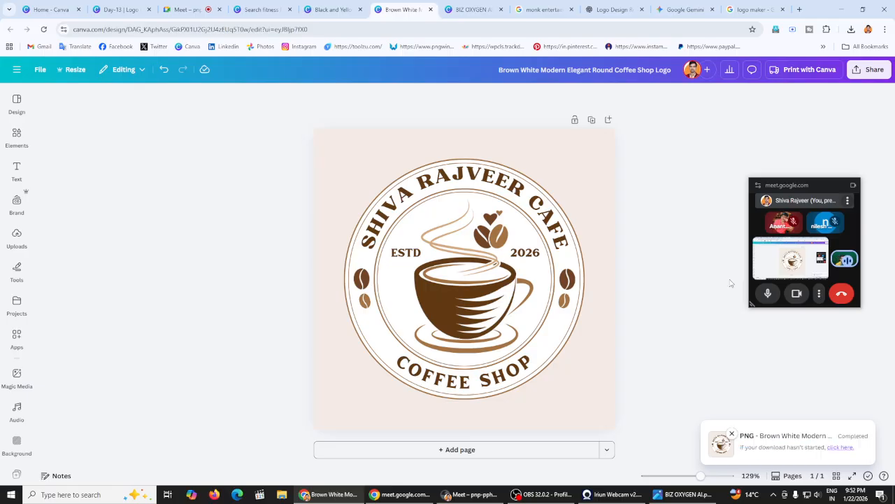
pyautogui.press('Return')
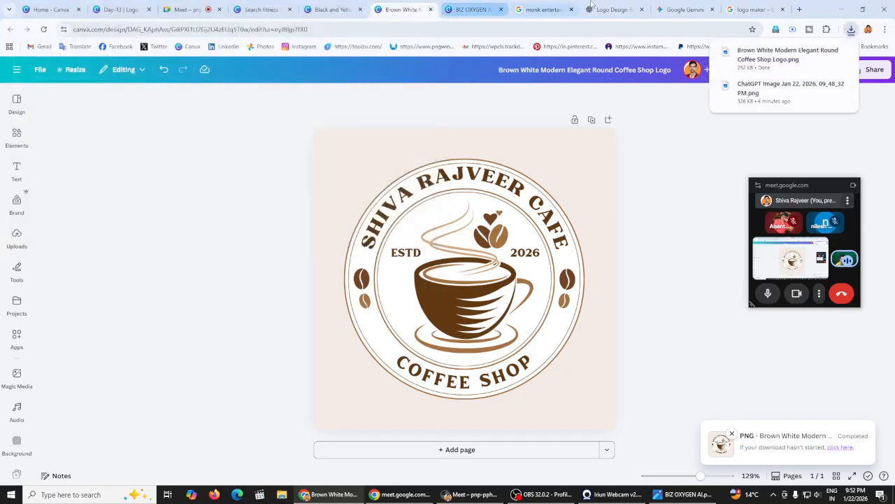
pyautogui.click(666, 9)
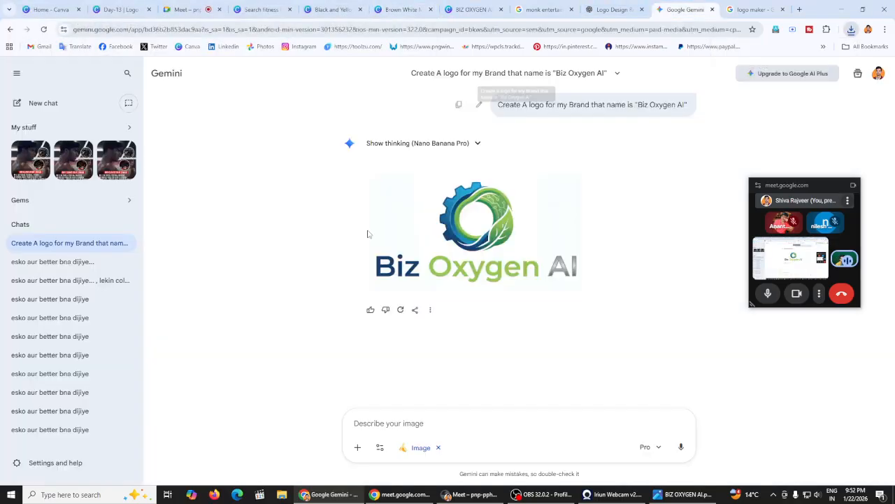
# Copy the earlier make-it-better prompt from the previous Gemini logo chat
pyautogui.click(70, 262)
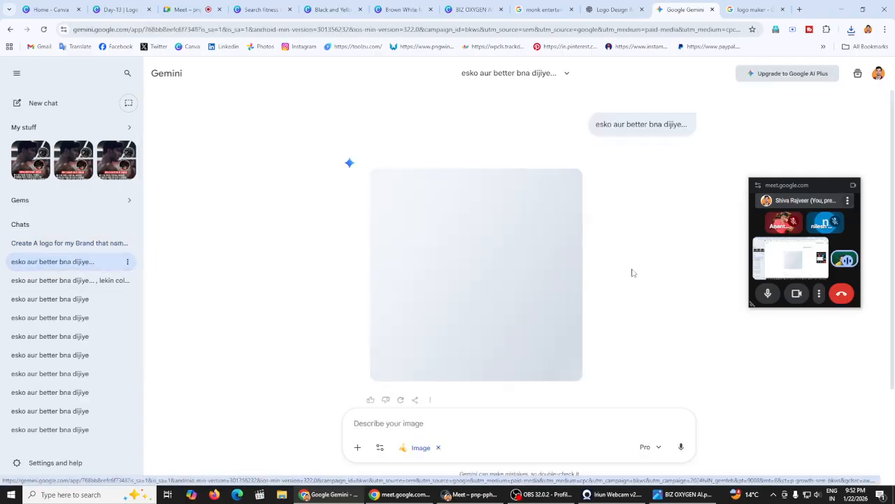
pyautogui.tripleClick(628, 276)
pyautogui.rightClick(630, 280)
pyautogui.click(630, 179)
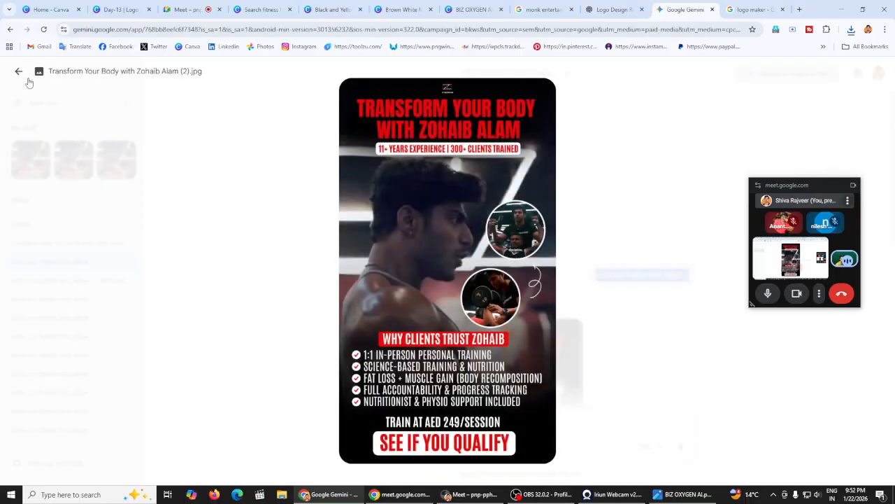
pyautogui.click(17, 71)
# In a new Create image chat, upload the cafe logo PNG with the pasted prompt and send
pyautogui.click(56, 104)
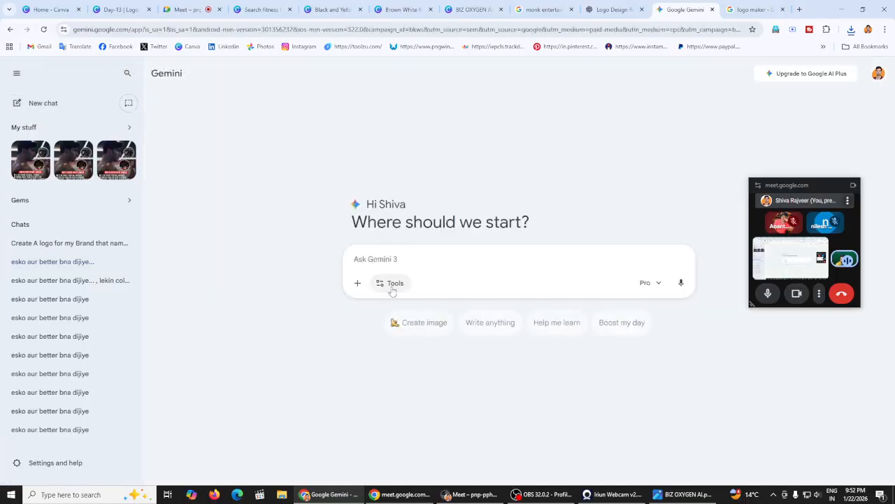
pyautogui.click(420, 323)
pyautogui.click(358, 283)
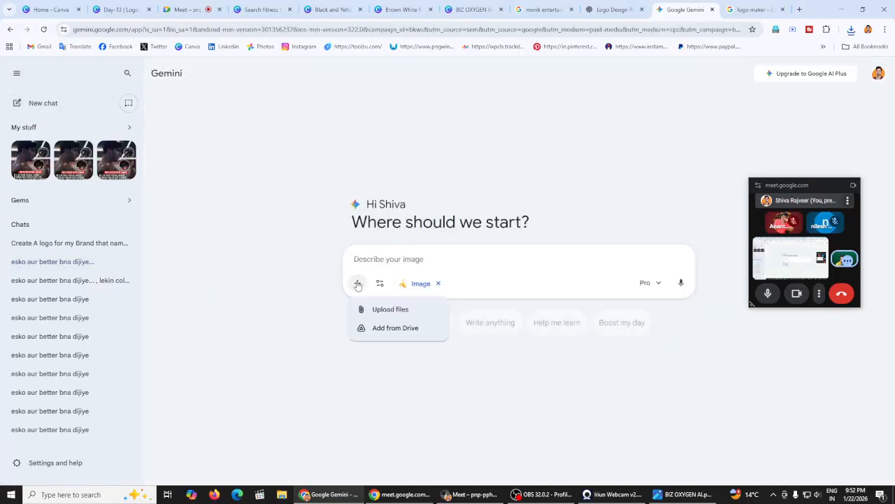
pyautogui.click(389, 309)
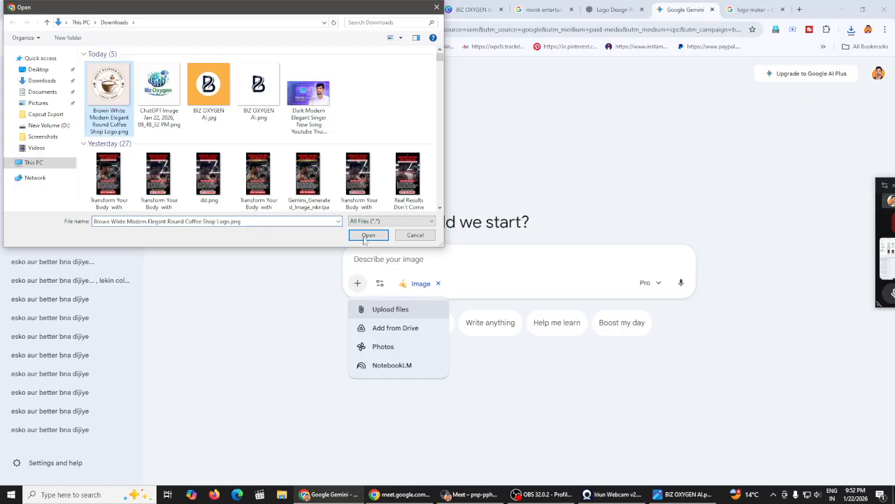
pyautogui.click(369, 235)
pyautogui.rightClick(411, 277)
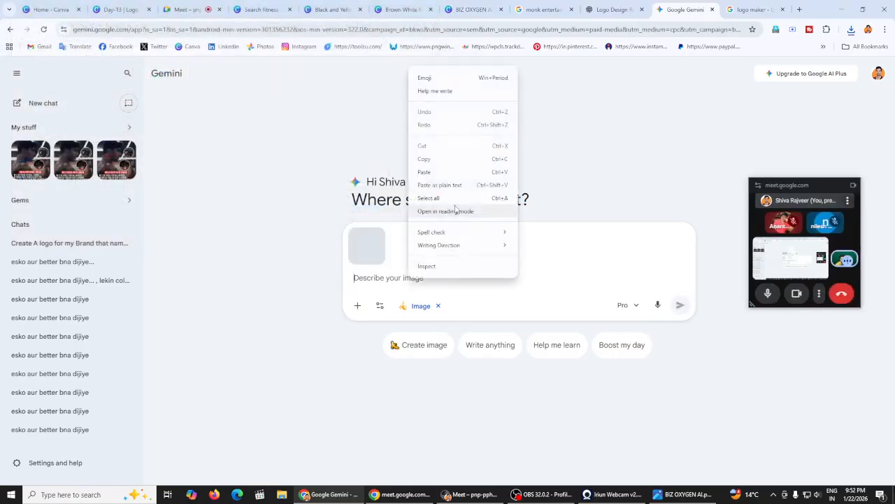
pyautogui.click(428, 173)
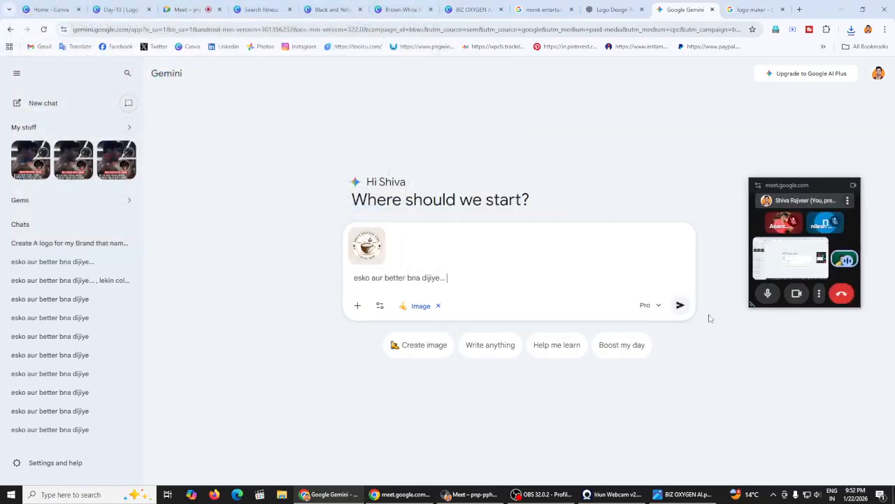
pyautogui.click(680, 305)
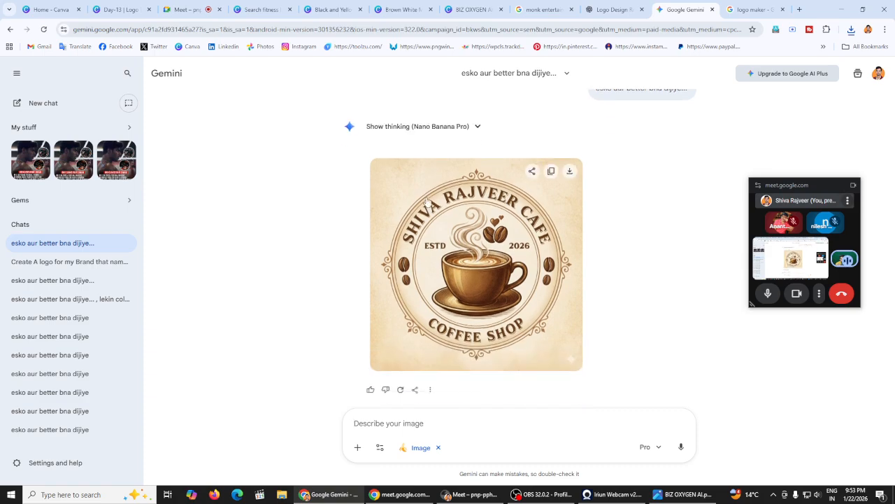
# View Gemini's refined cafe logo full size, then present Day-13 slide 21 full screen
pyautogui.click(482, 256)
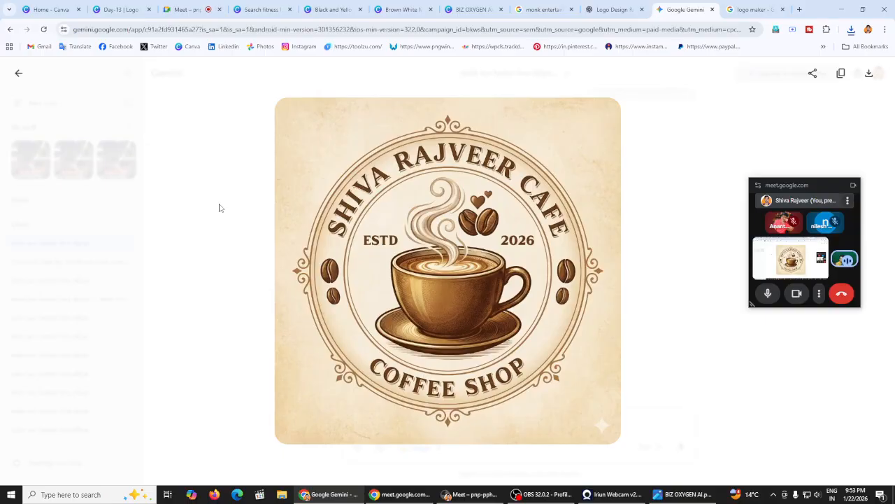
pyautogui.scroll(3, 296, 226)
pyautogui.scroll(-3, 596, 197)
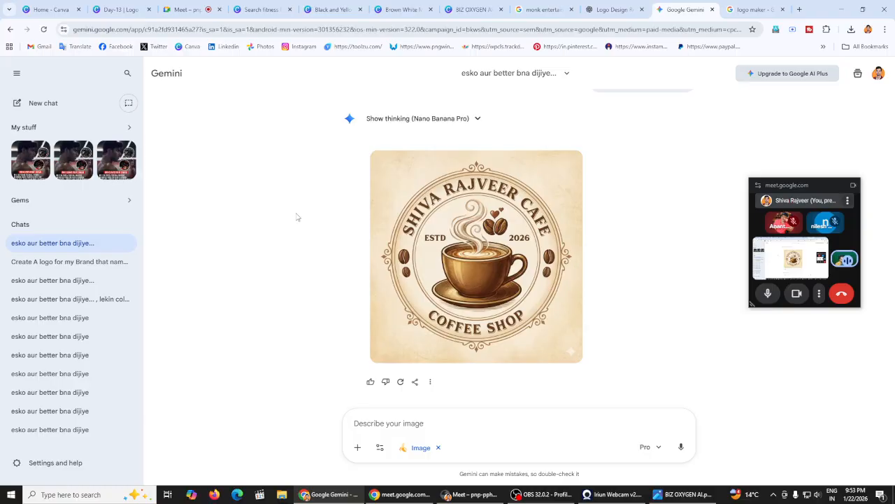
pyautogui.click(120, 9)
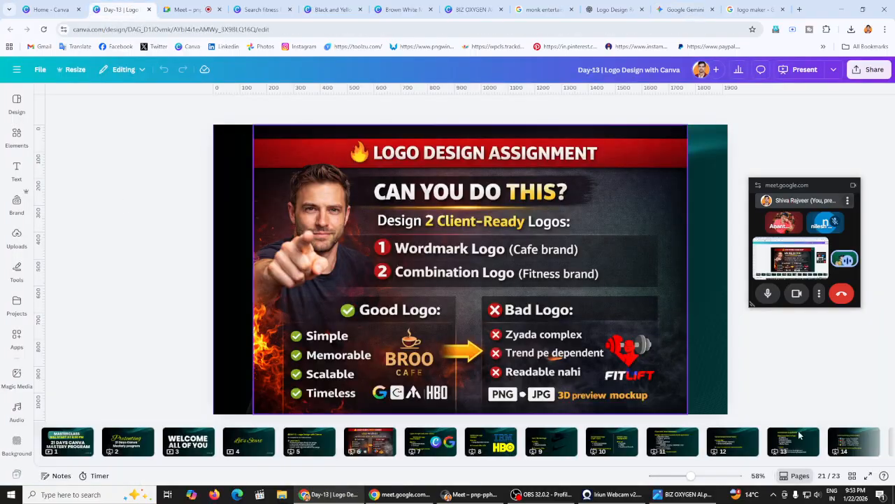
pyautogui.click(868, 476)
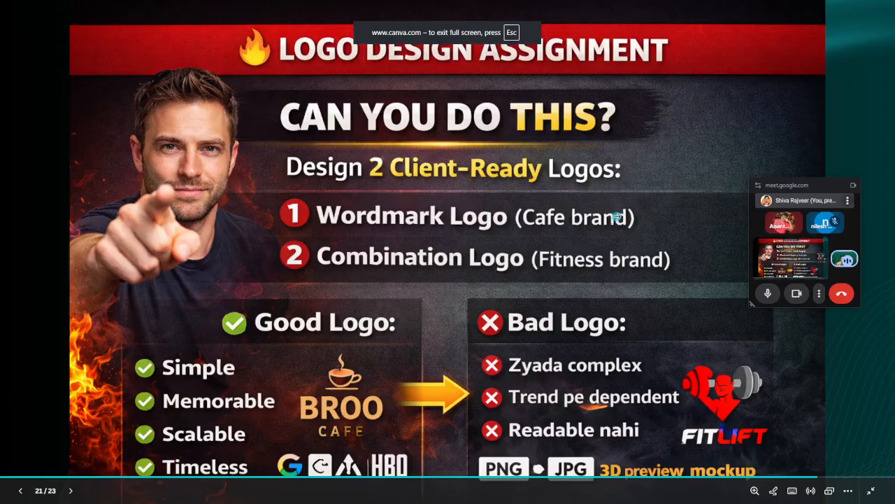